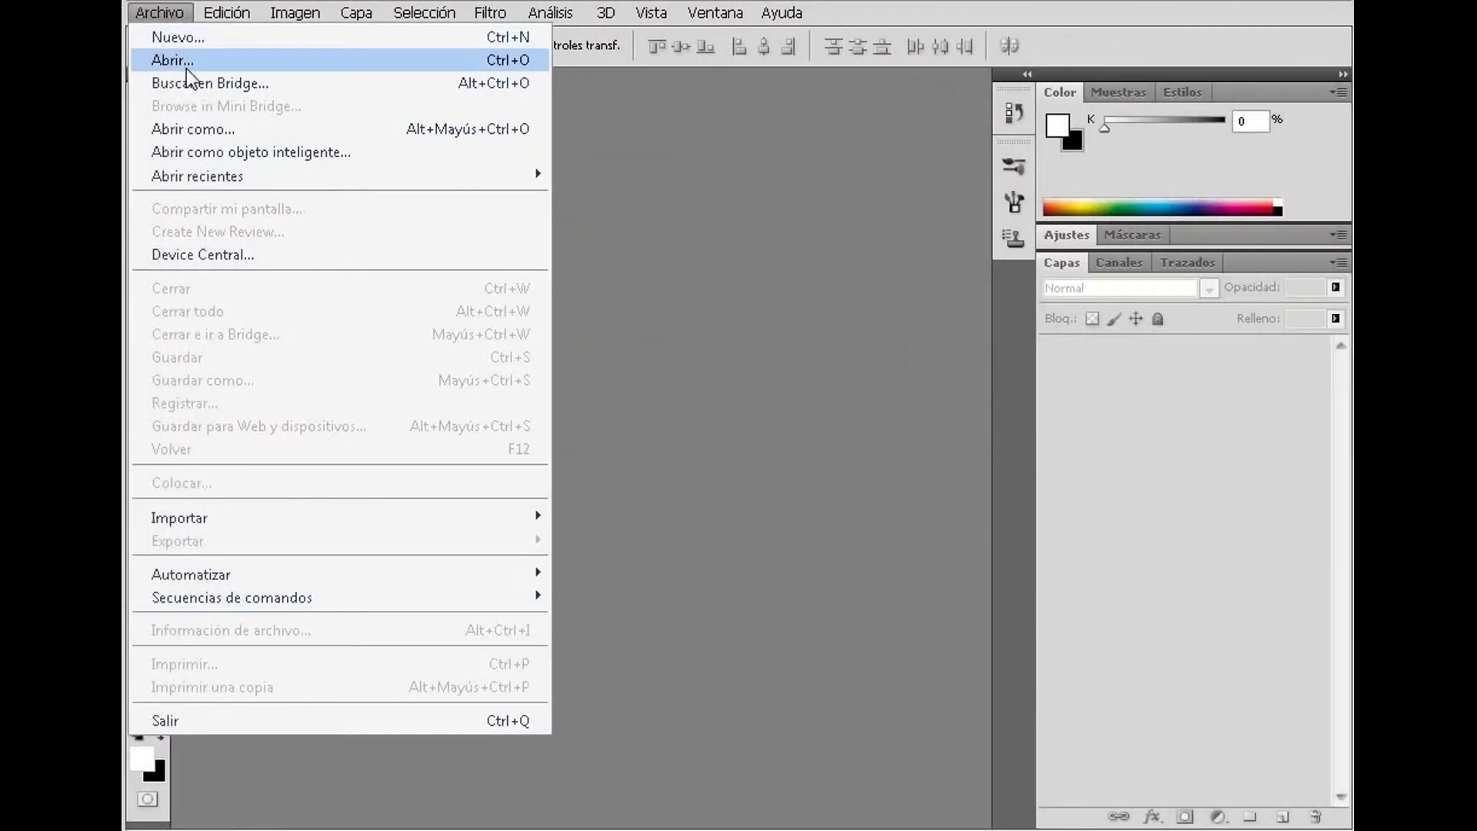
# - Bring up the Archivo > Abrir dialog to browse the KIO folder
pyautogui.click(186, 68)
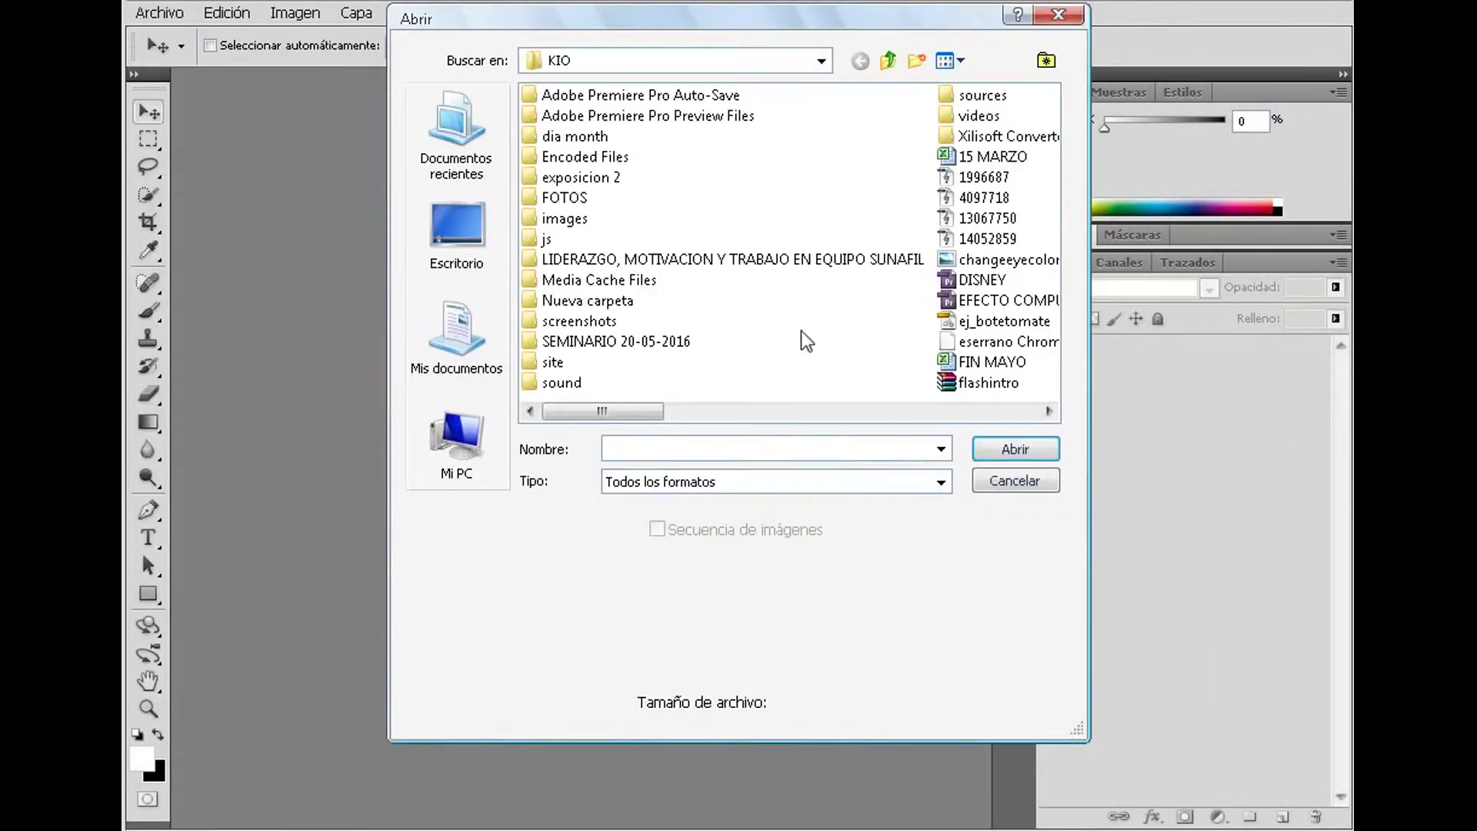
# - Open the portrait hidratante.jpg
pyautogui.click(976, 410)
pyautogui.click(985, 159)
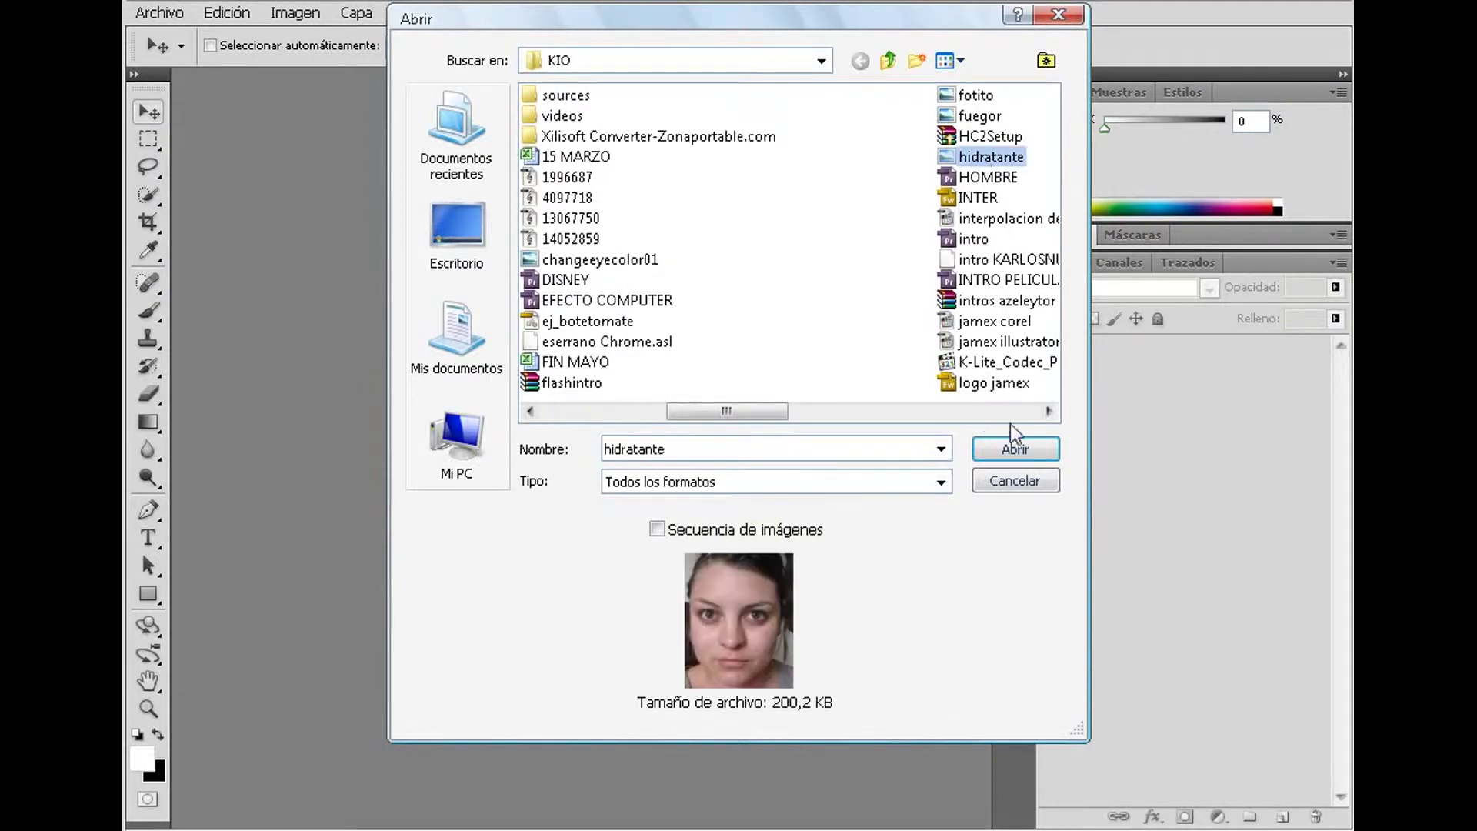
pyautogui.click(1016, 448)
# - Resize the image to 500×625 px, view it at 100%, and duplicate the Fondo layer
pyautogui.click(309, 22)
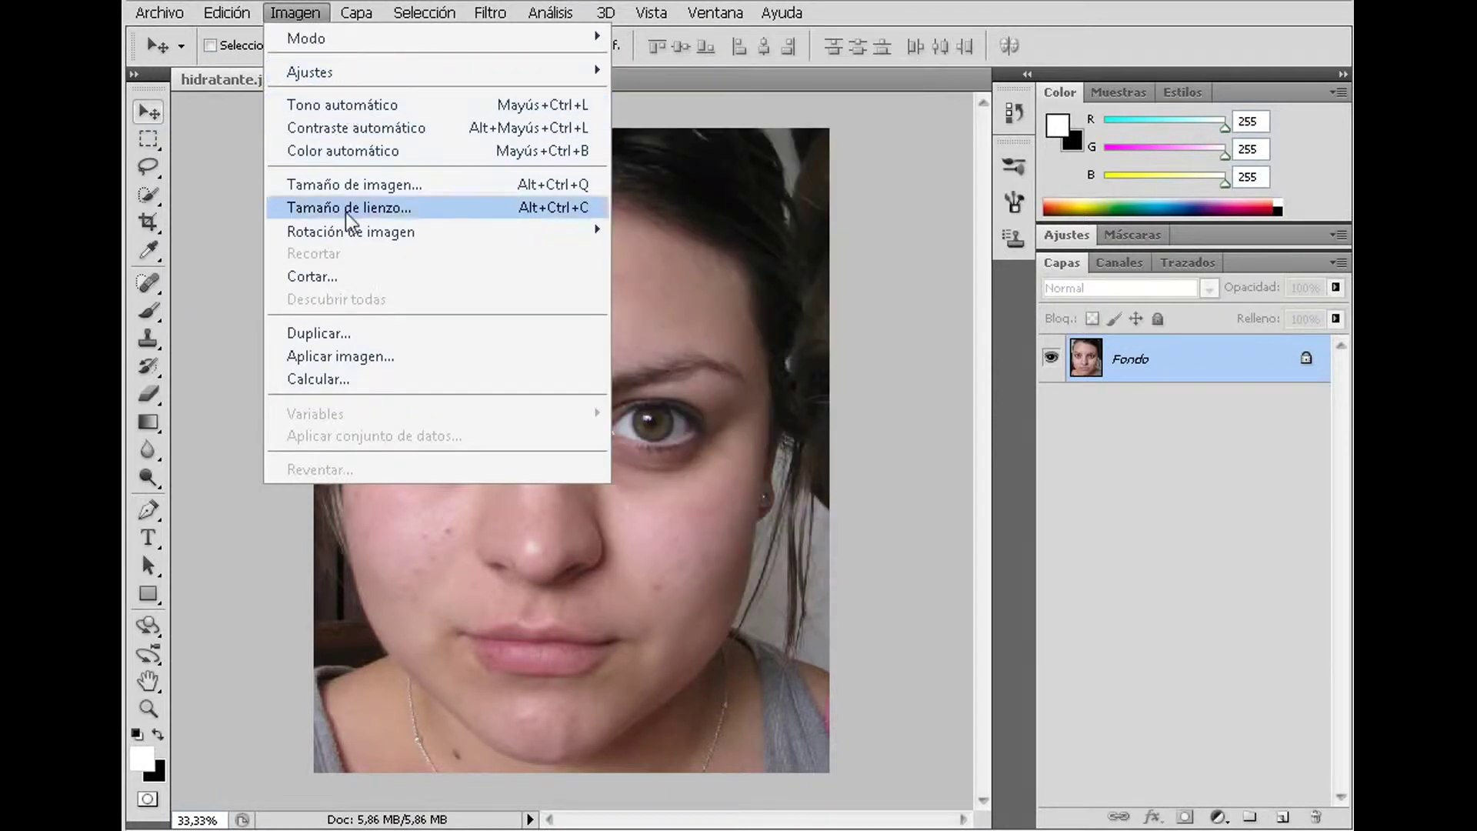
pyautogui.click(377, 186)
pyautogui.write('500')
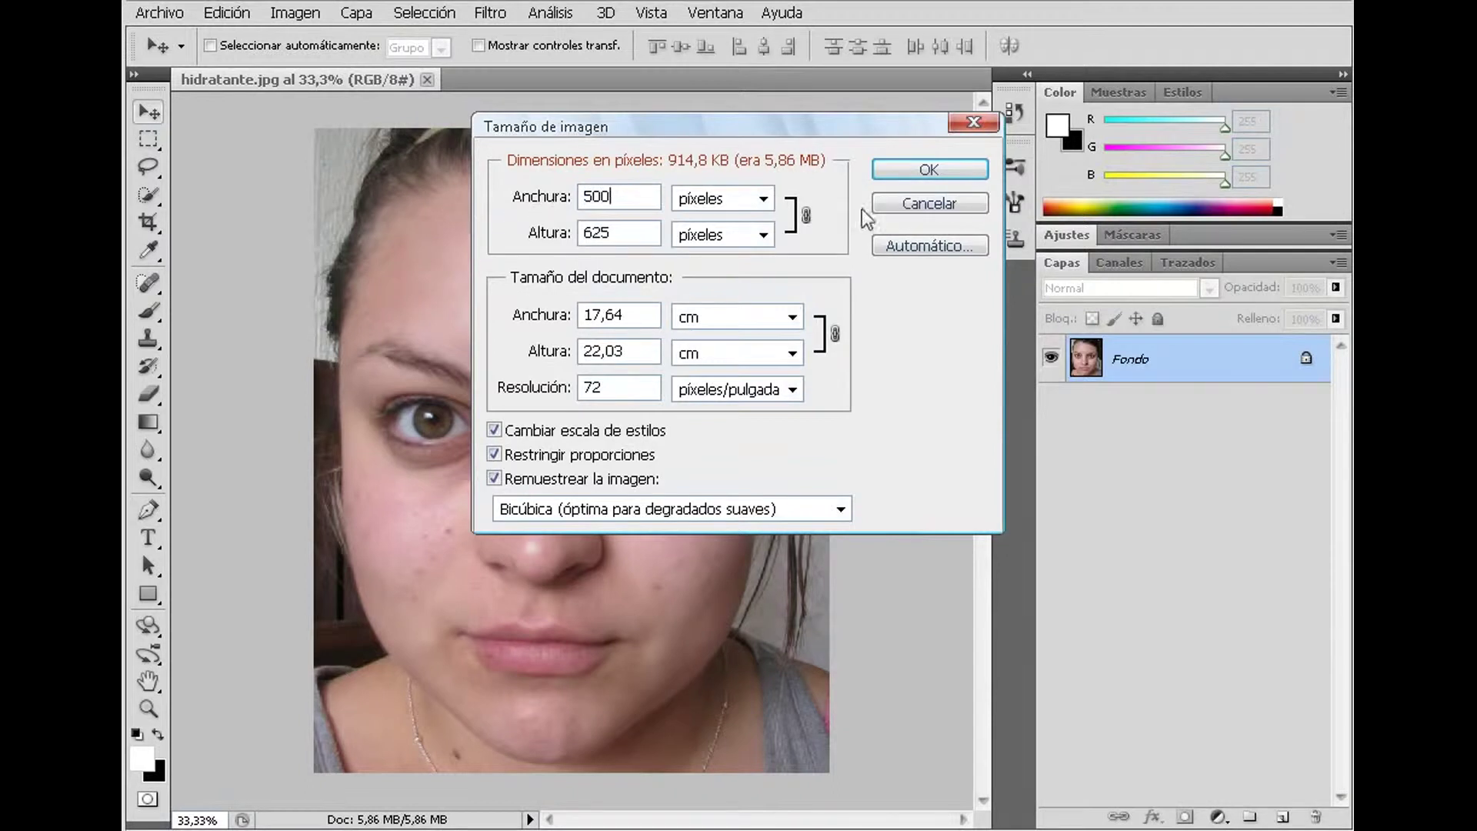
pyautogui.click(916, 173)
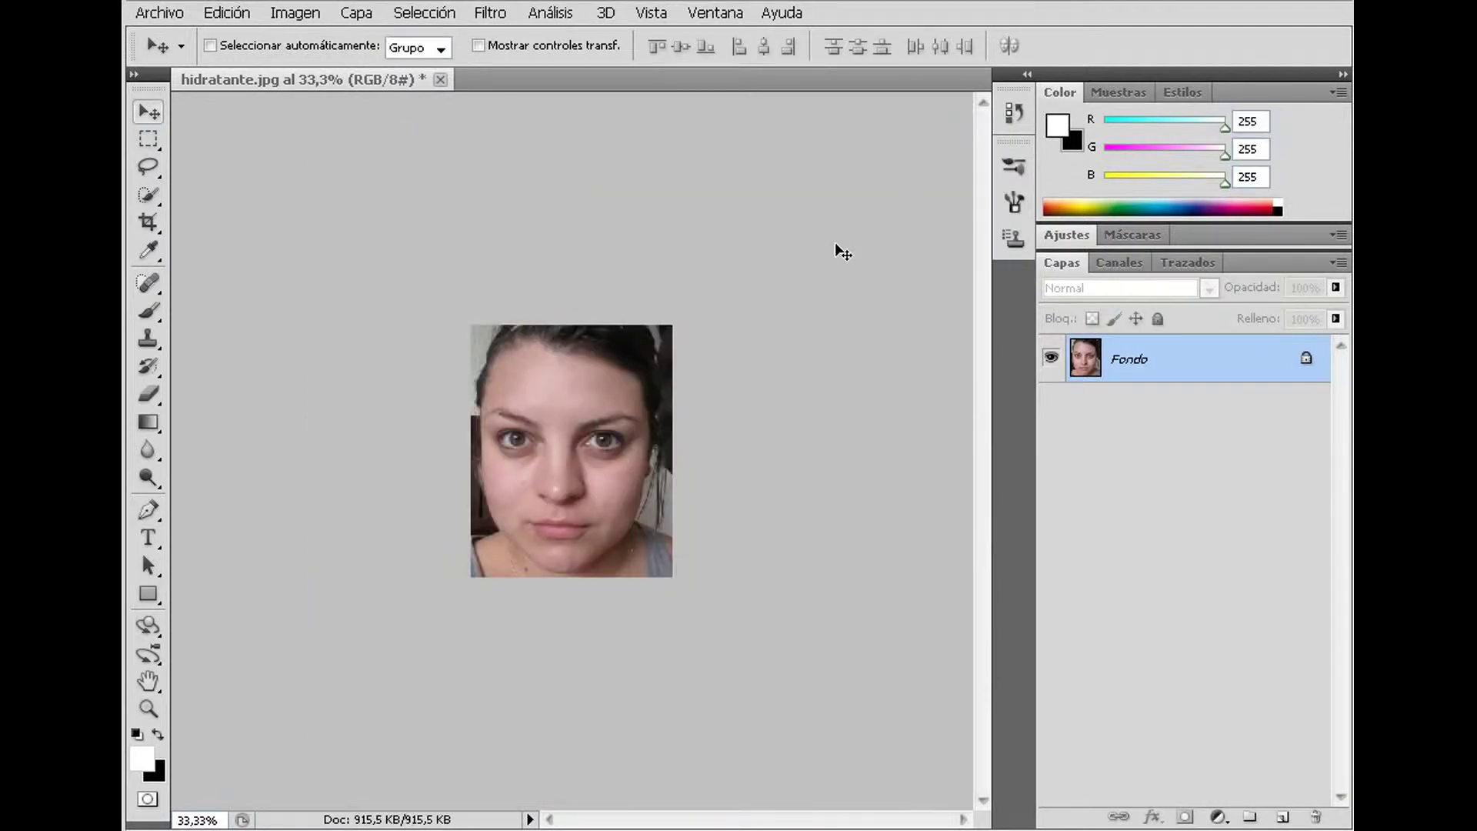
pyautogui.hotkey('ctrl', '1')
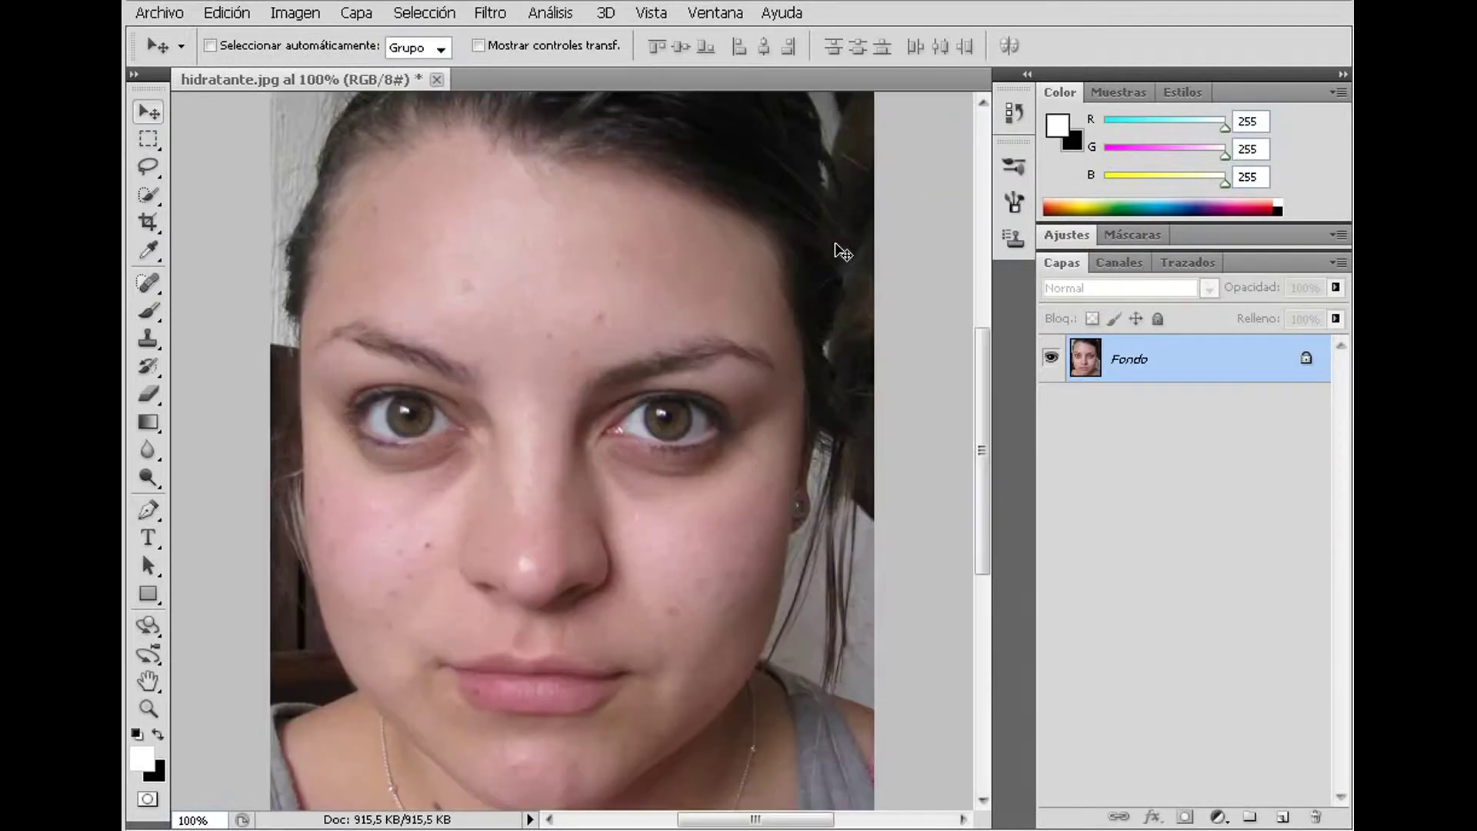
pyautogui.moveTo(1135, 369); pyautogui.dragTo(1285, 815)
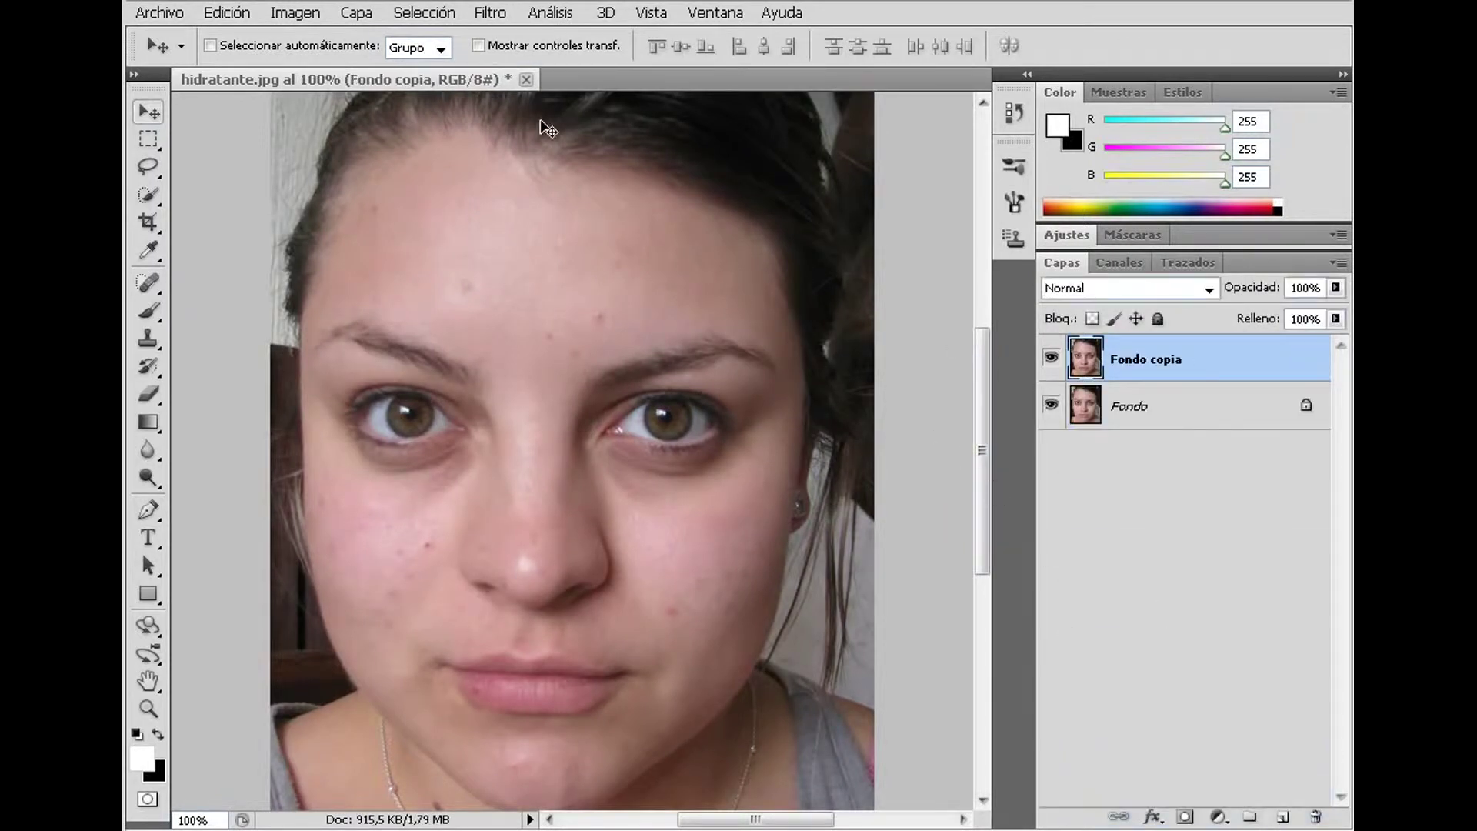
# - Invert the Fondo copia layer and set its blend mode to Luz intensa
pyautogui.click(318, 17)
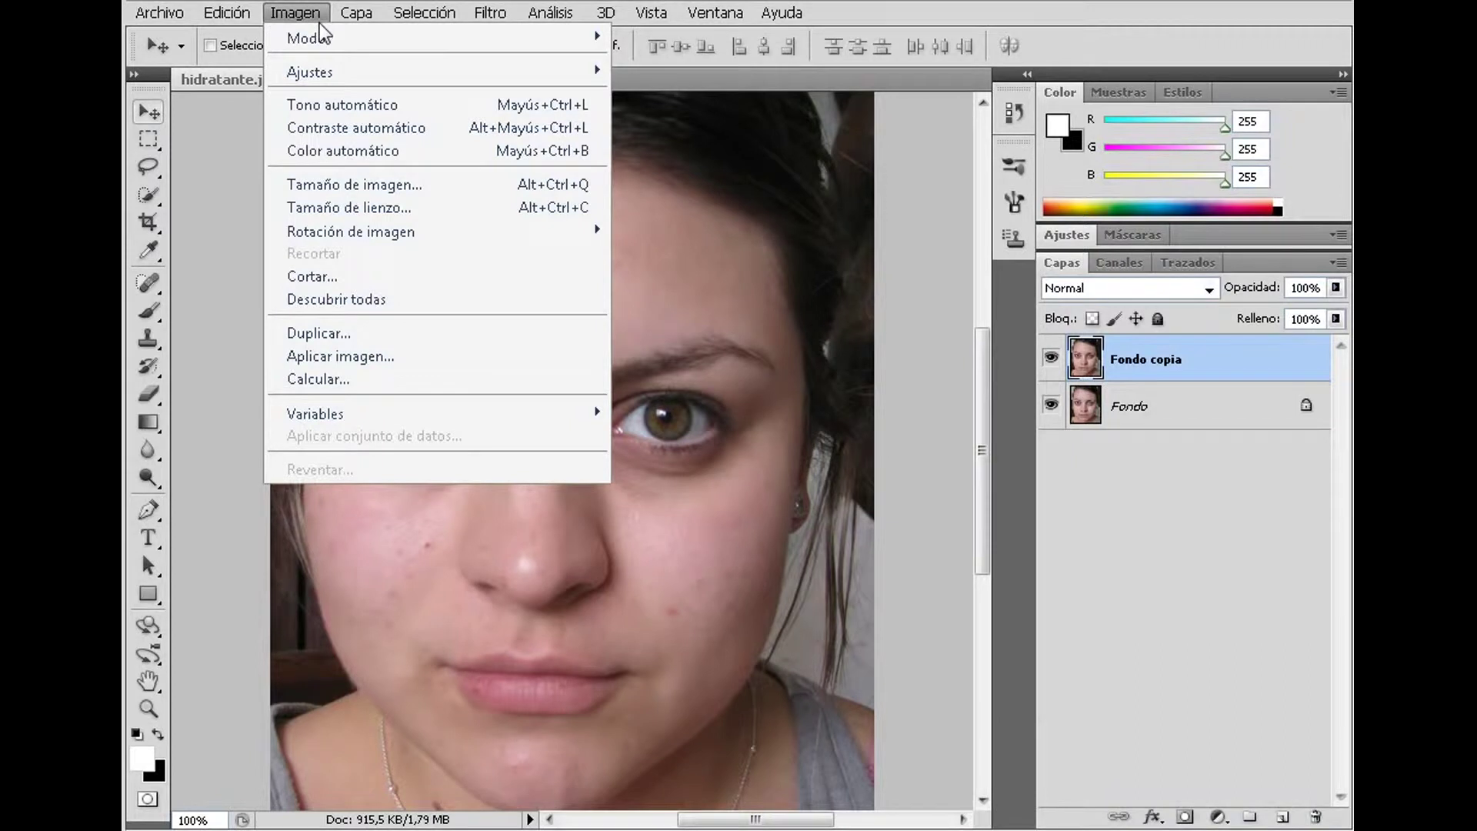
pyautogui.moveTo(309, 72)
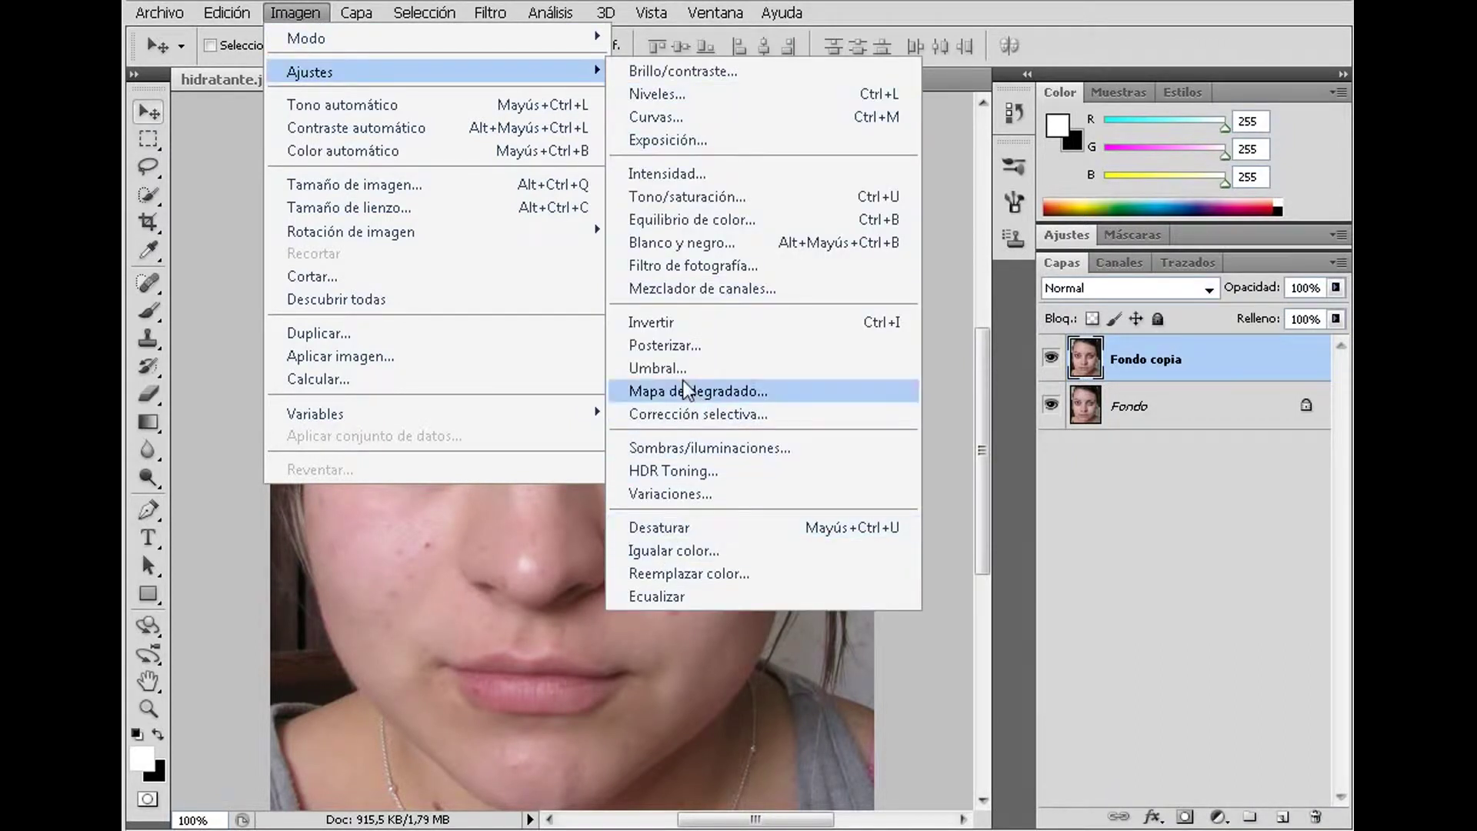
pyautogui.click(688, 327)
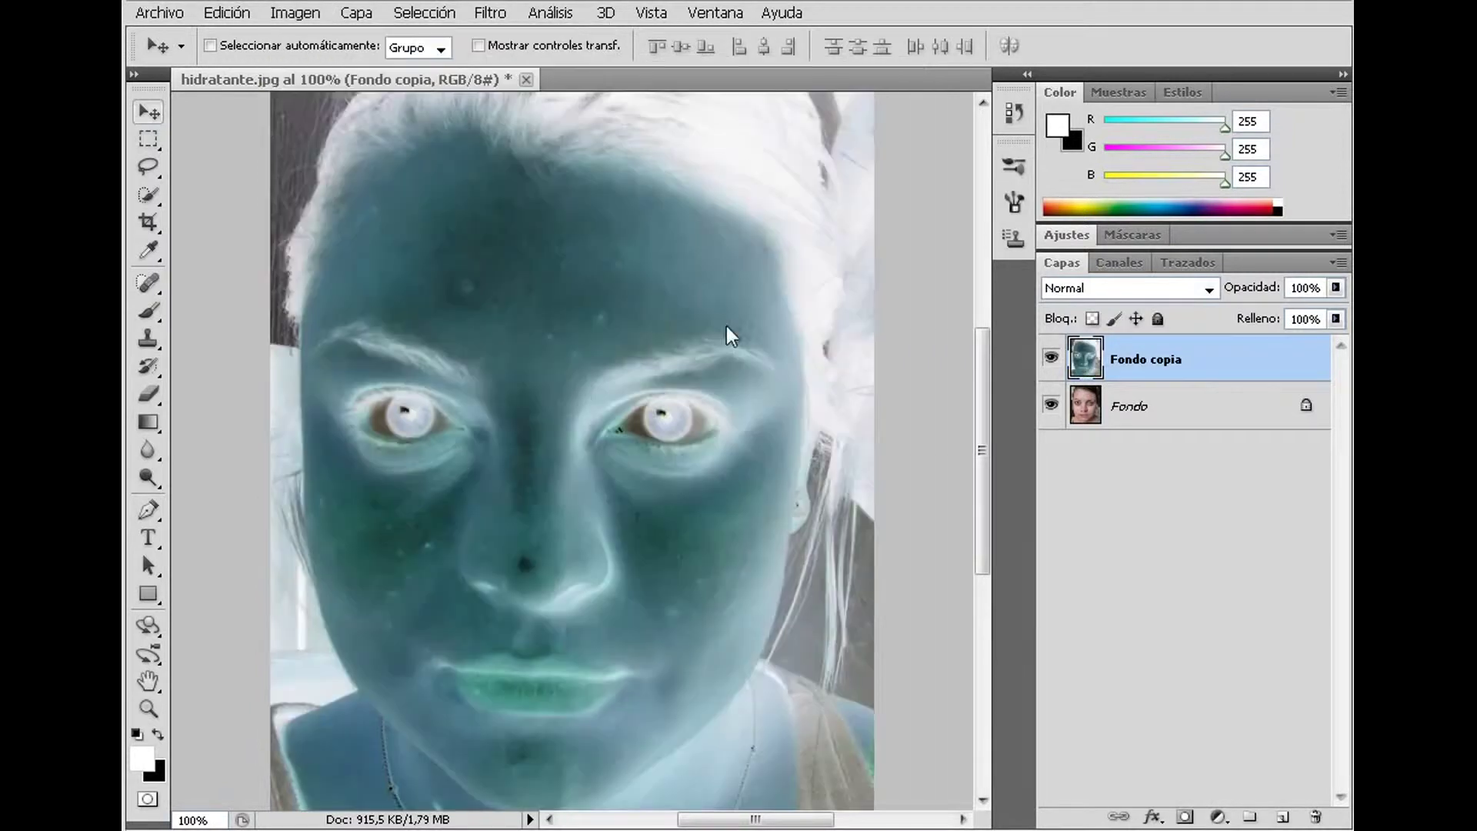
pyautogui.click(1206, 290)
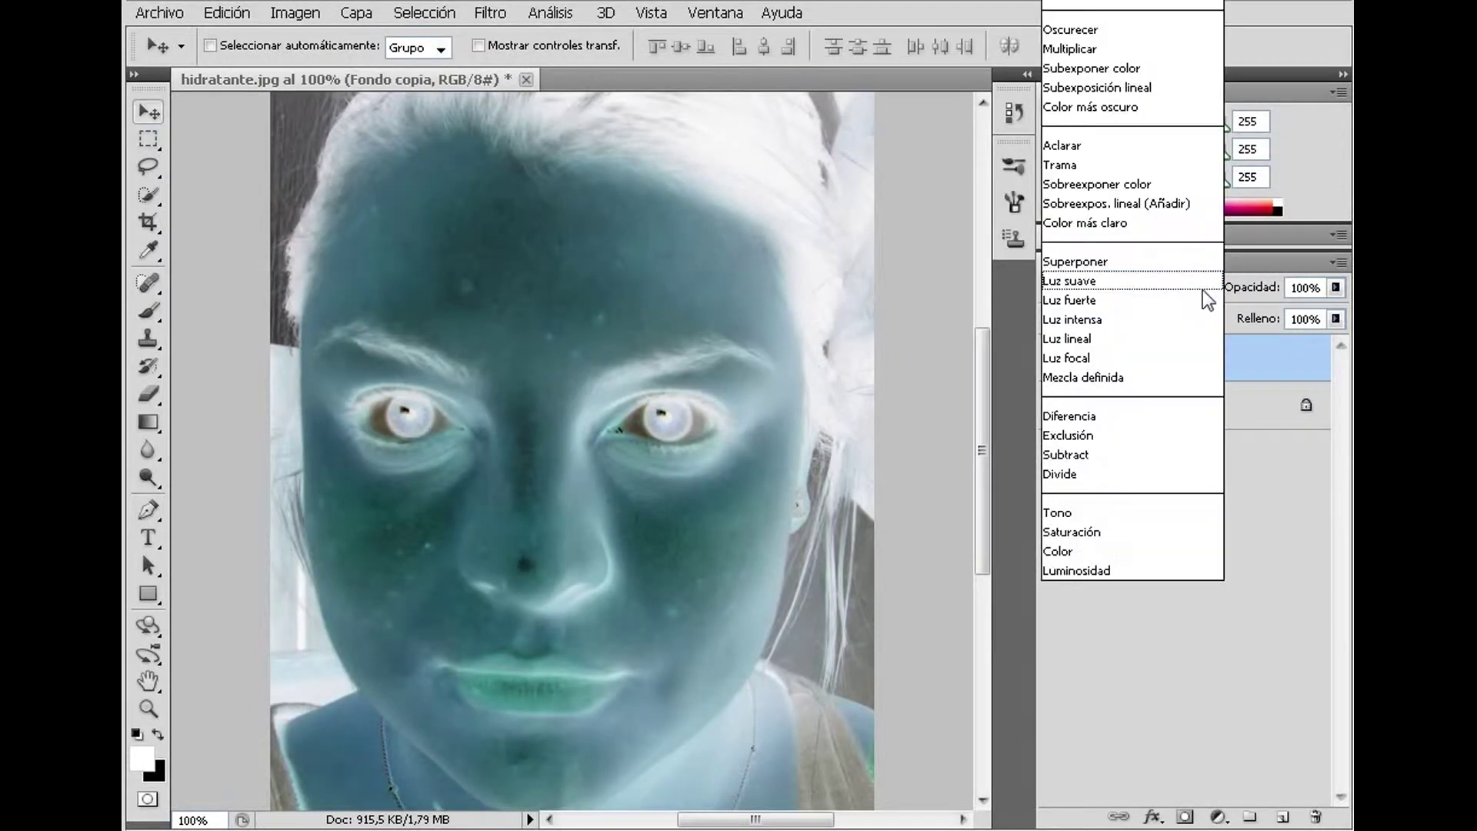
pyautogui.click(1097, 321)
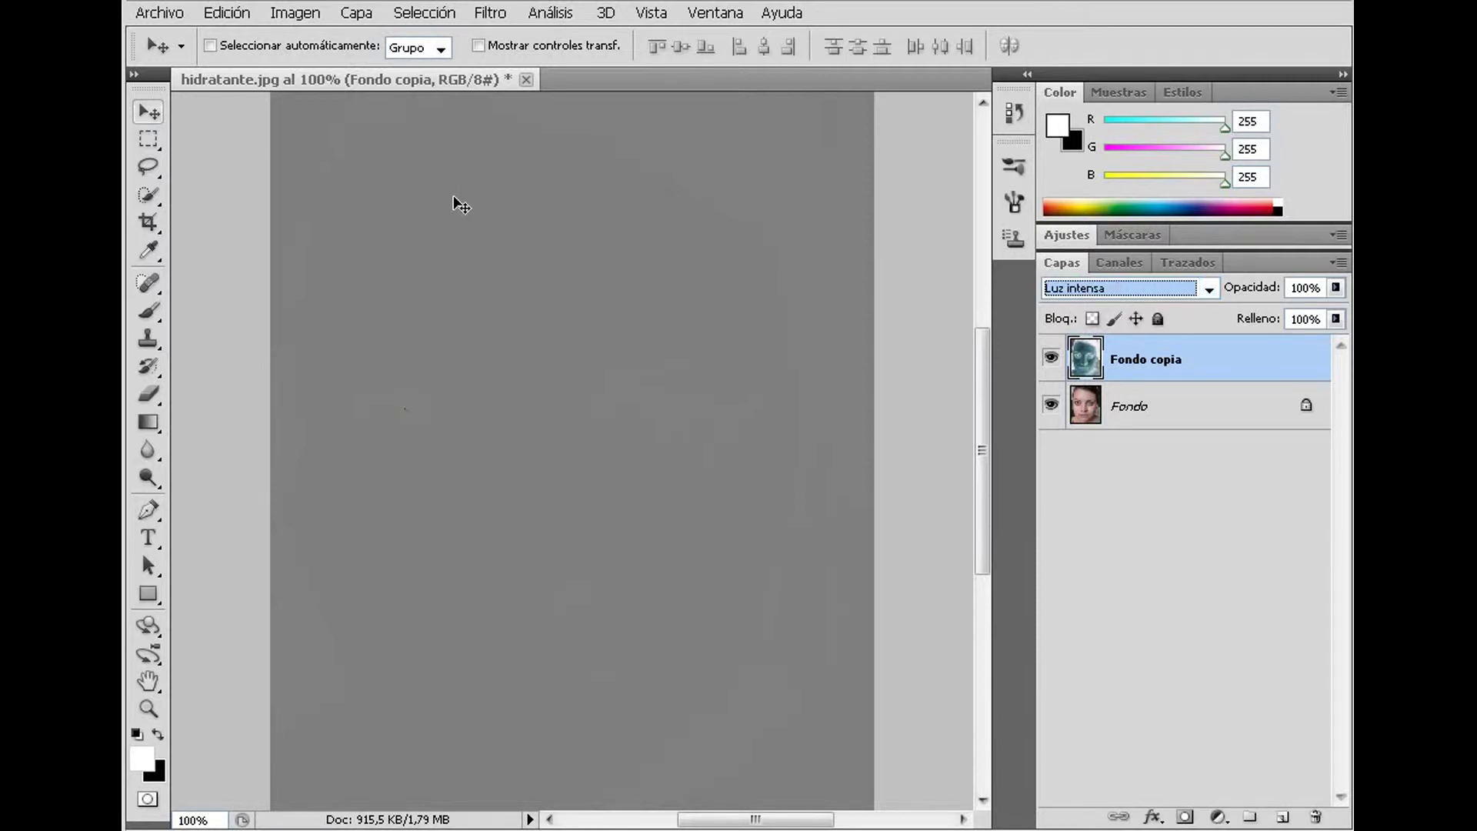
# - Convert Fondo copia to a smart object and apply a Paso alto filter
pyautogui.rightClick(1214, 361)
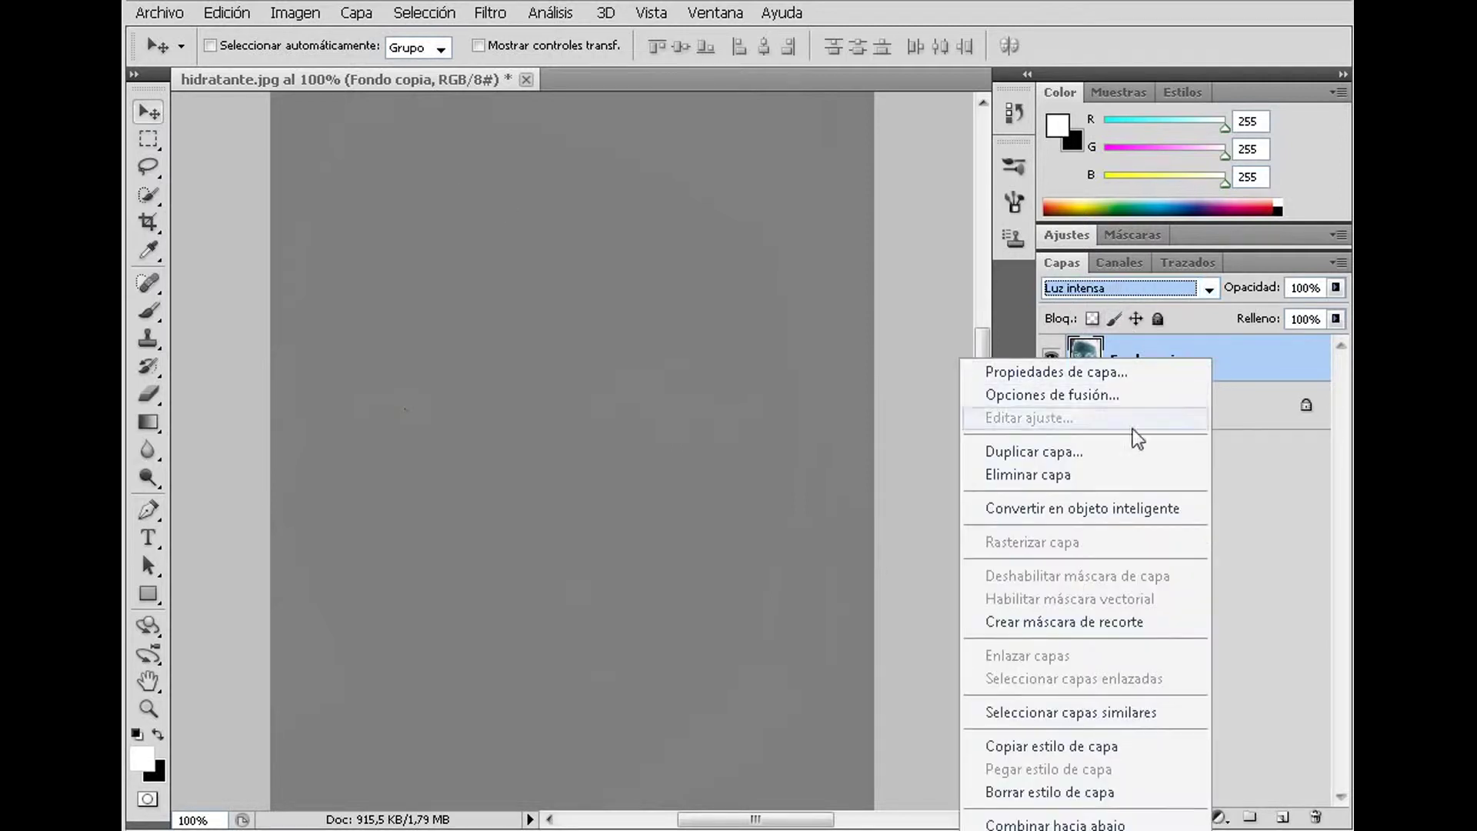
pyautogui.click(1114, 508)
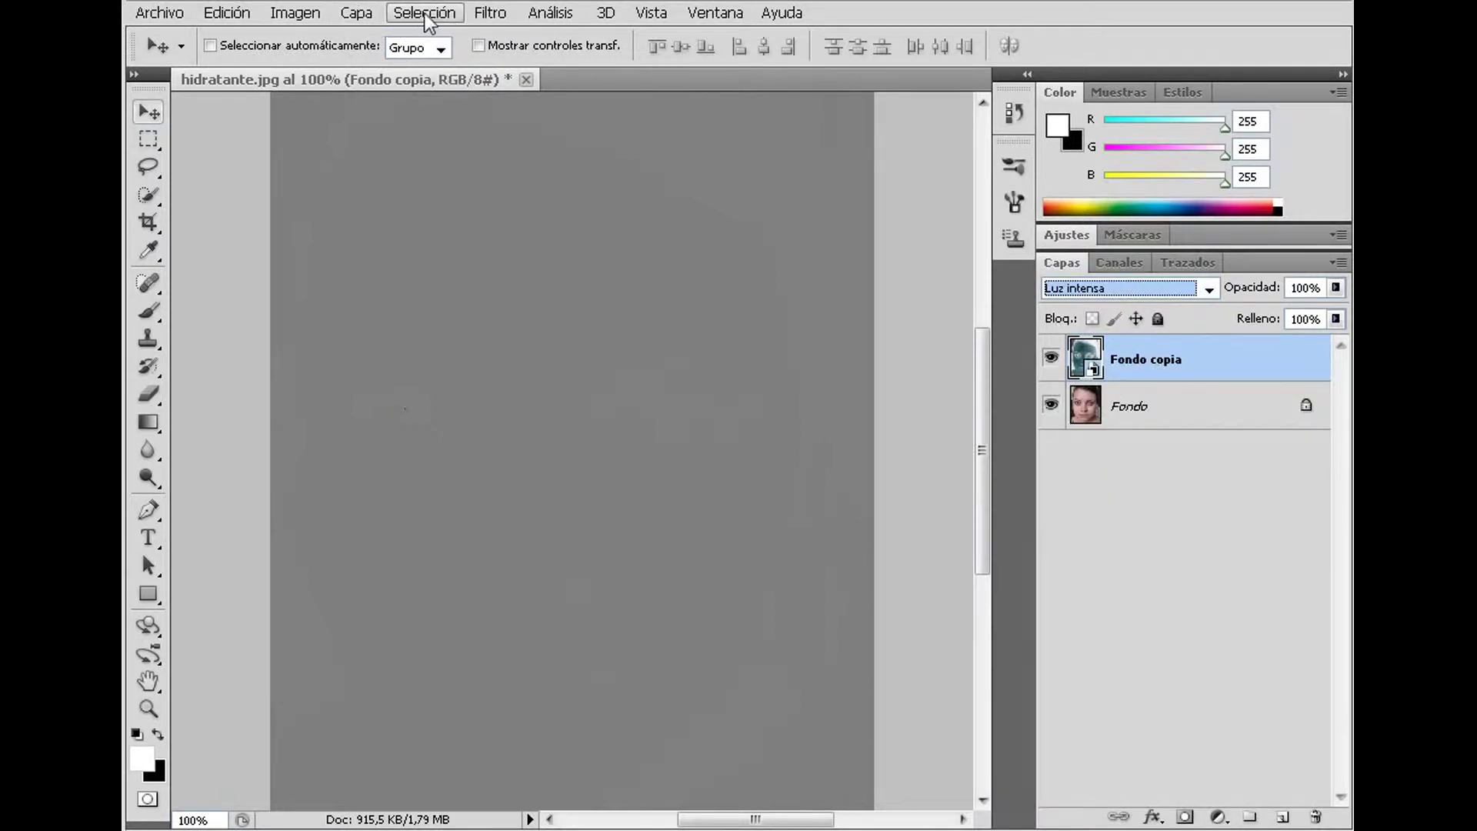
pyautogui.click(490, 13)
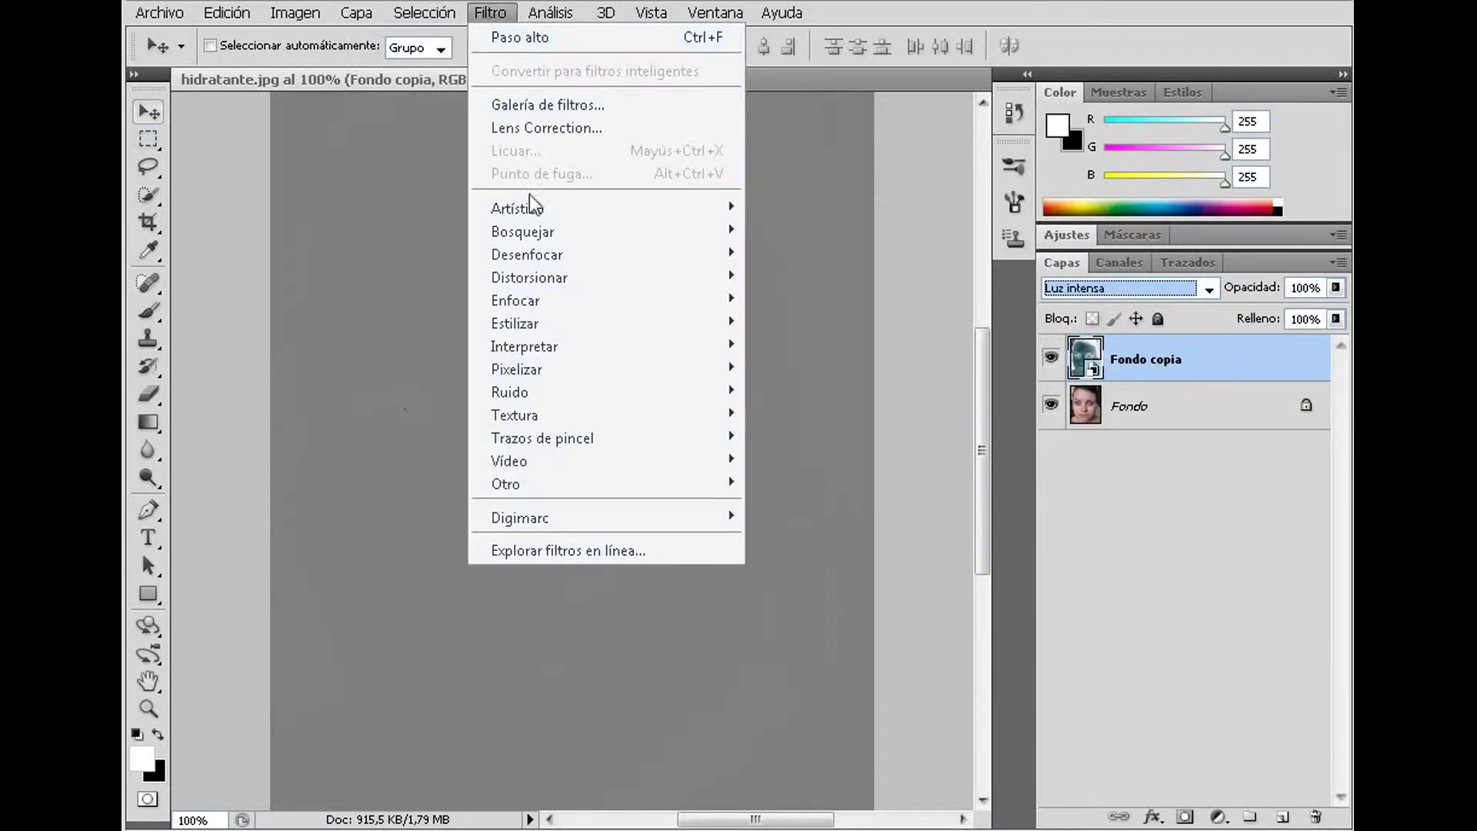
pyautogui.moveTo(543, 483)
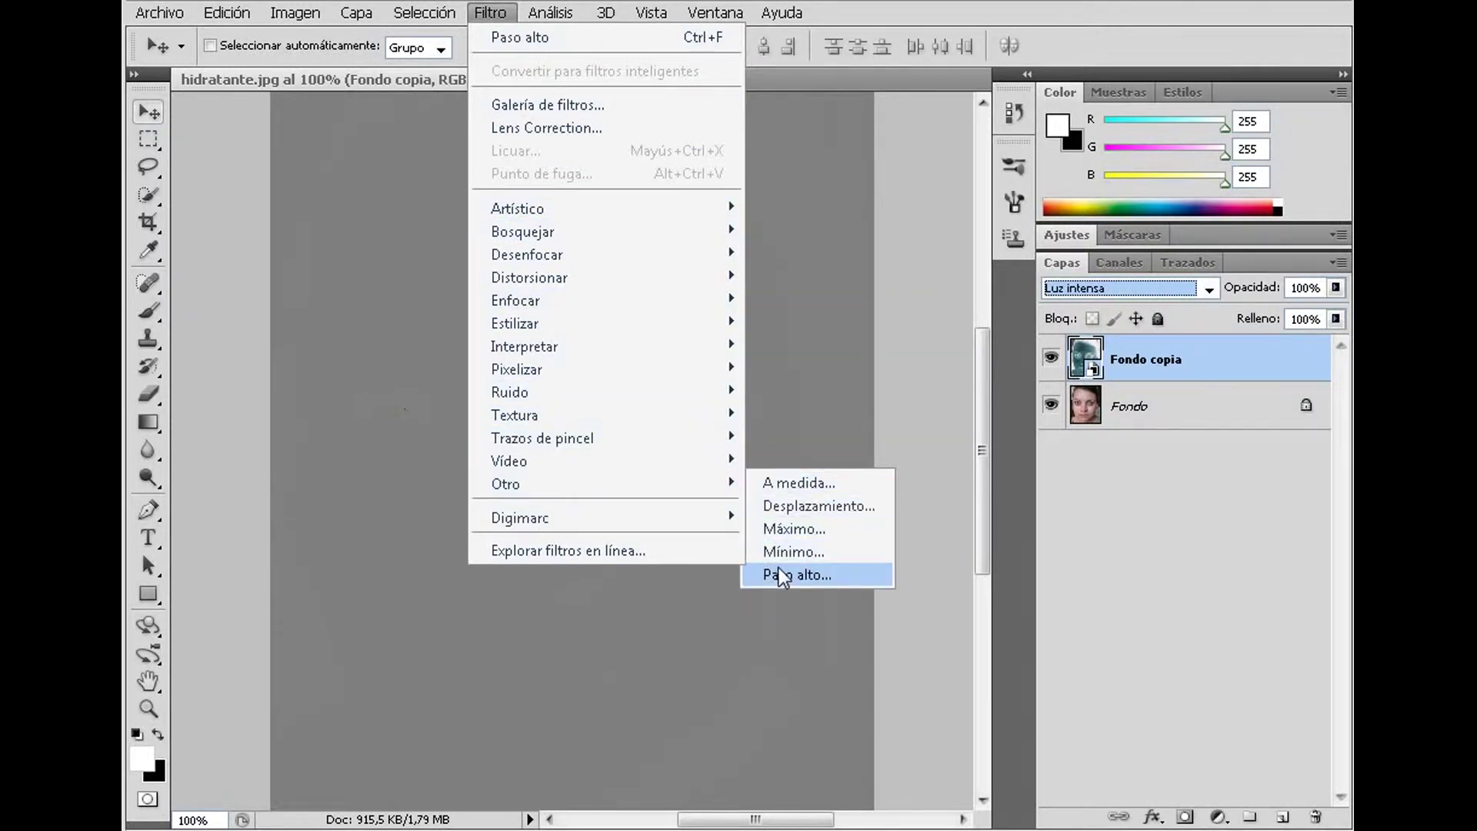
pyautogui.click(778, 568)
pyautogui.moveTo(635, 496)
pyautogui.mouseDown()
pyautogui.moveTo(708, 501)
pyautogui.moveTo(680, 505)
pyautogui.mouseUp()
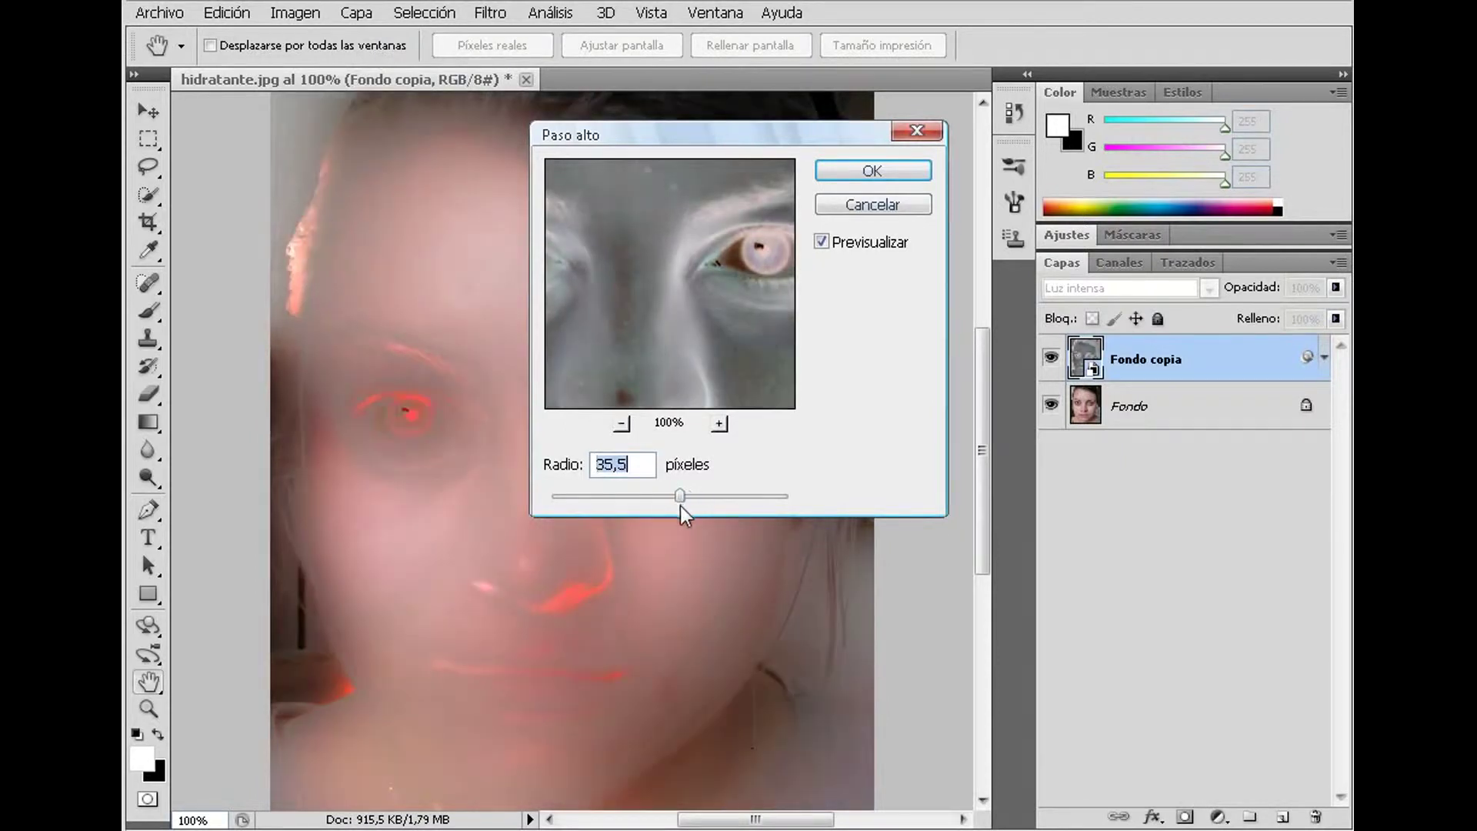
pyautogui.click(846, 171)
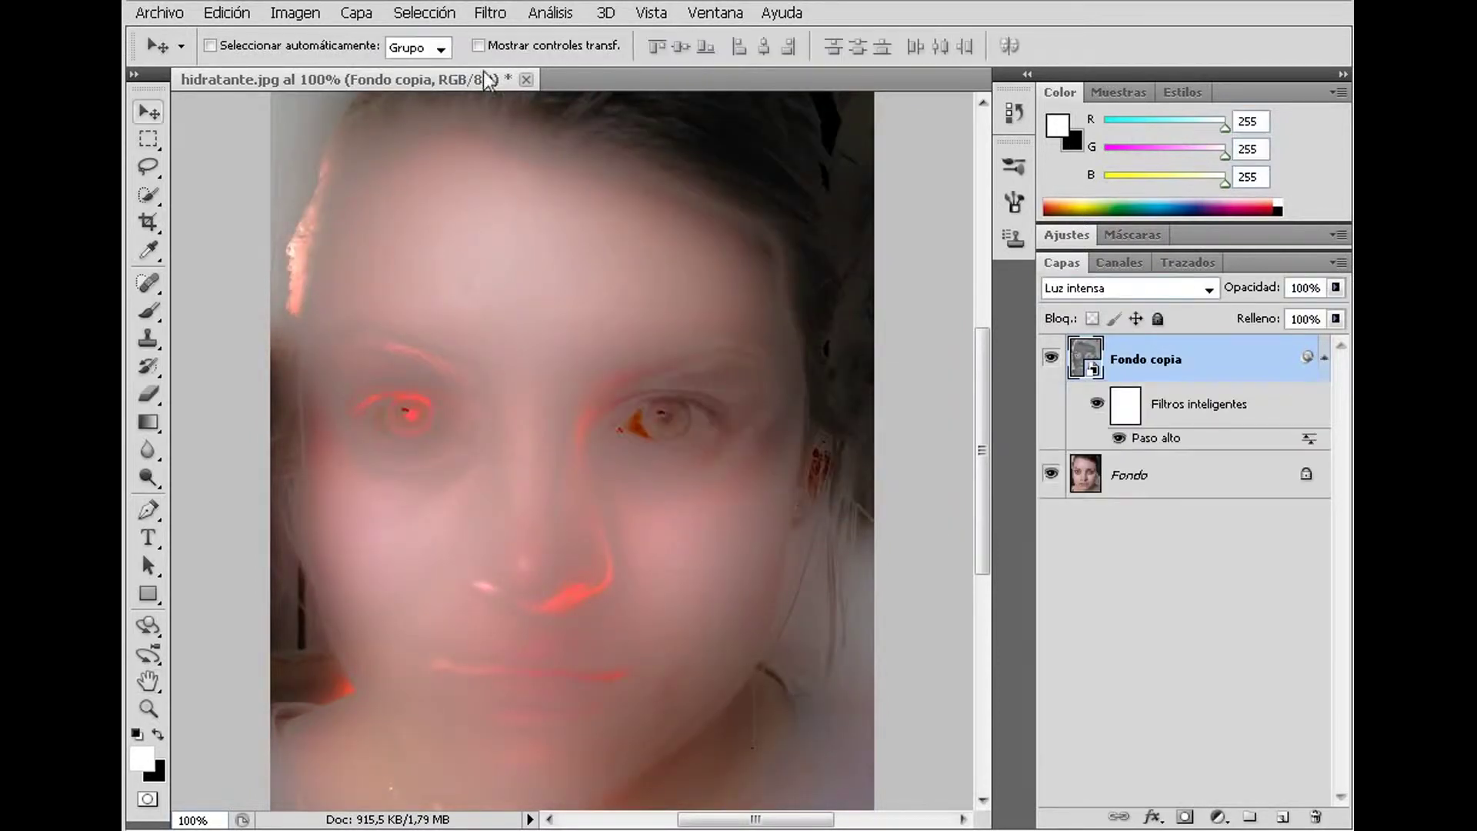
# - Add a Desenfoque gaussiano smart filter with a 6,1 px radius
pyautogui.click(490, 12)
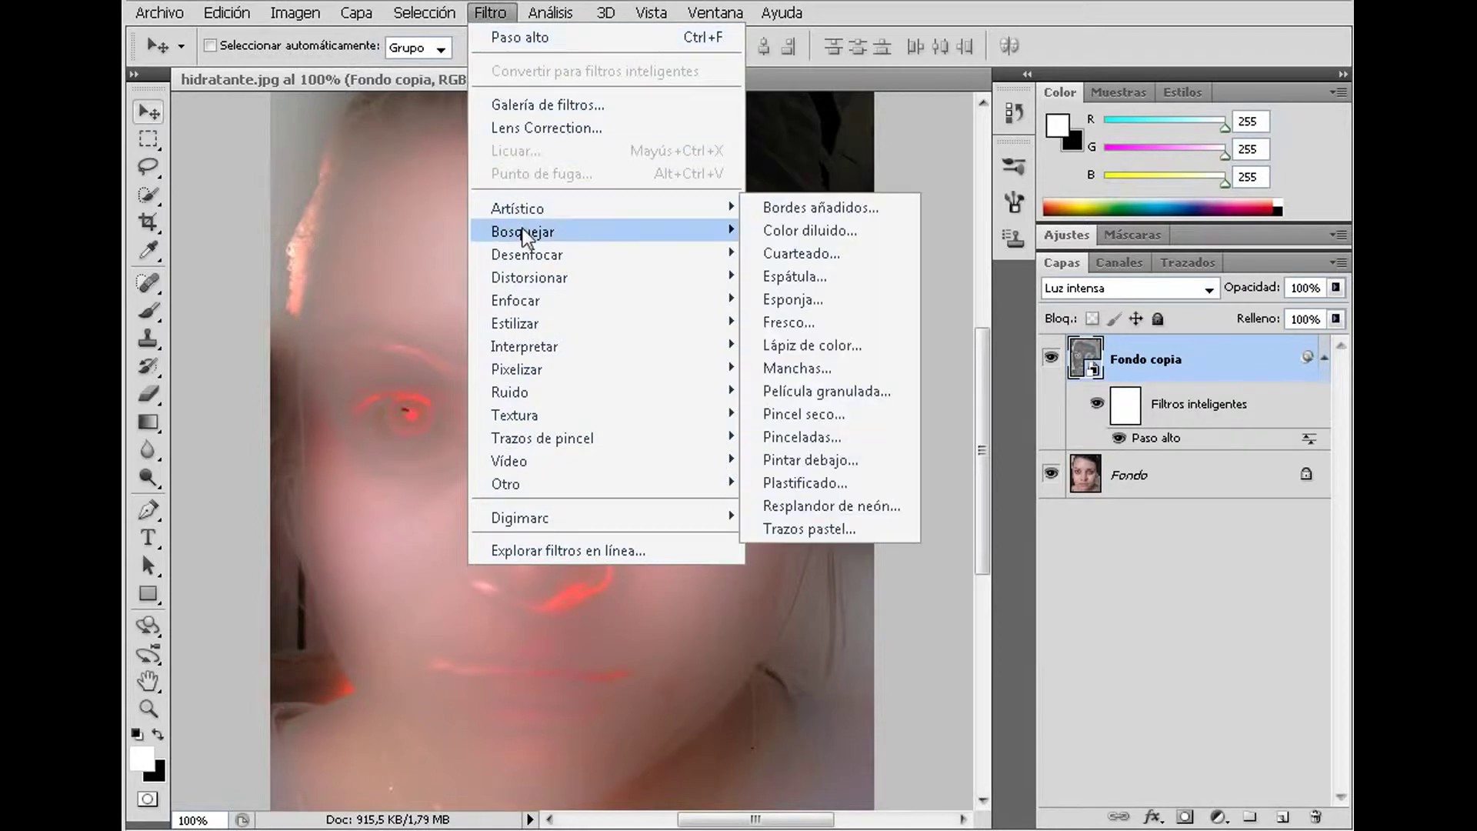
pyautogui.moveTo(527, 254)
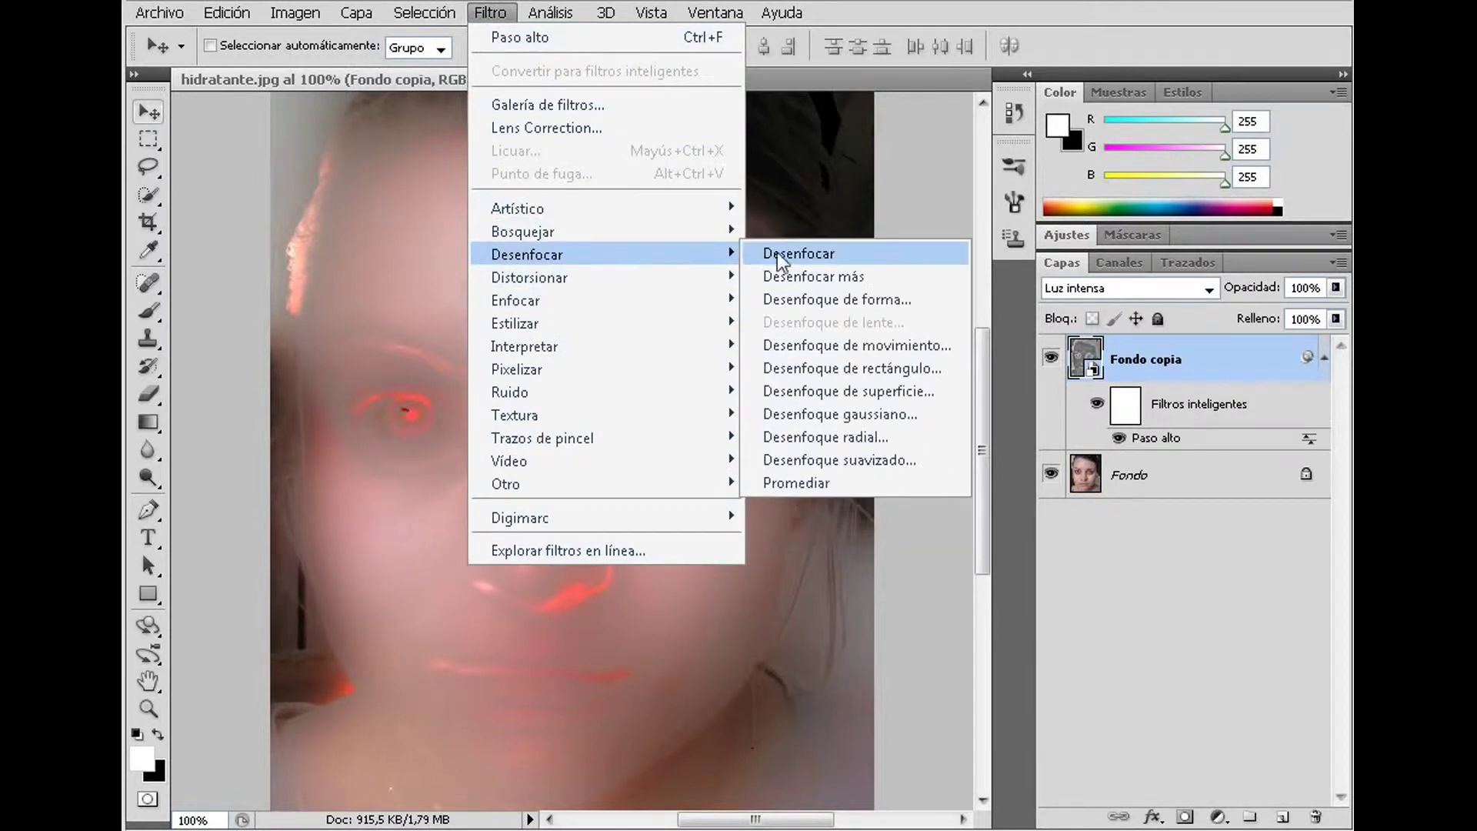
pyautogui.click(885, 415)
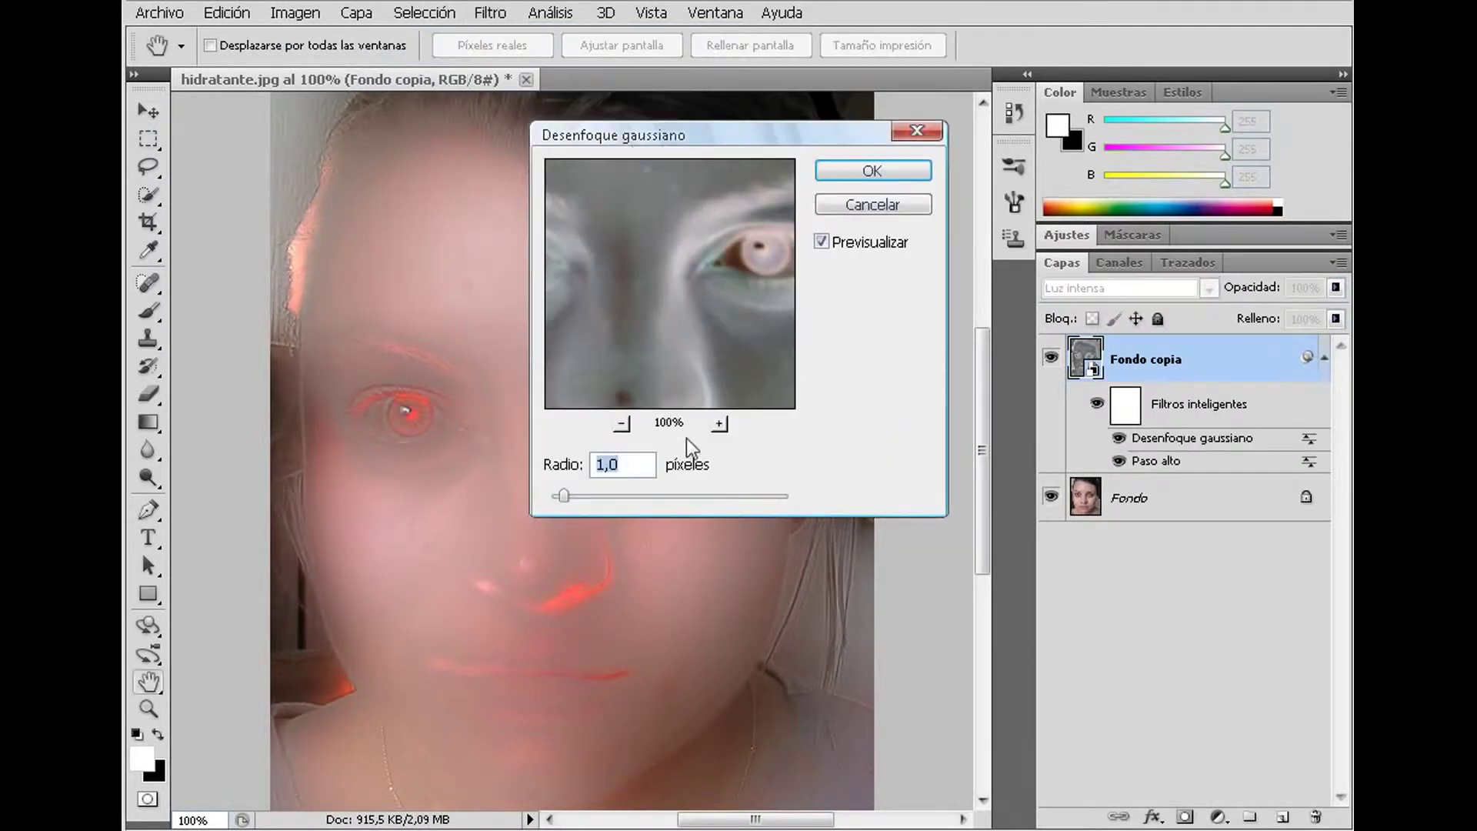
pyautogui.moveTo(616, 492); pyautogui.dragTo(643, 497)
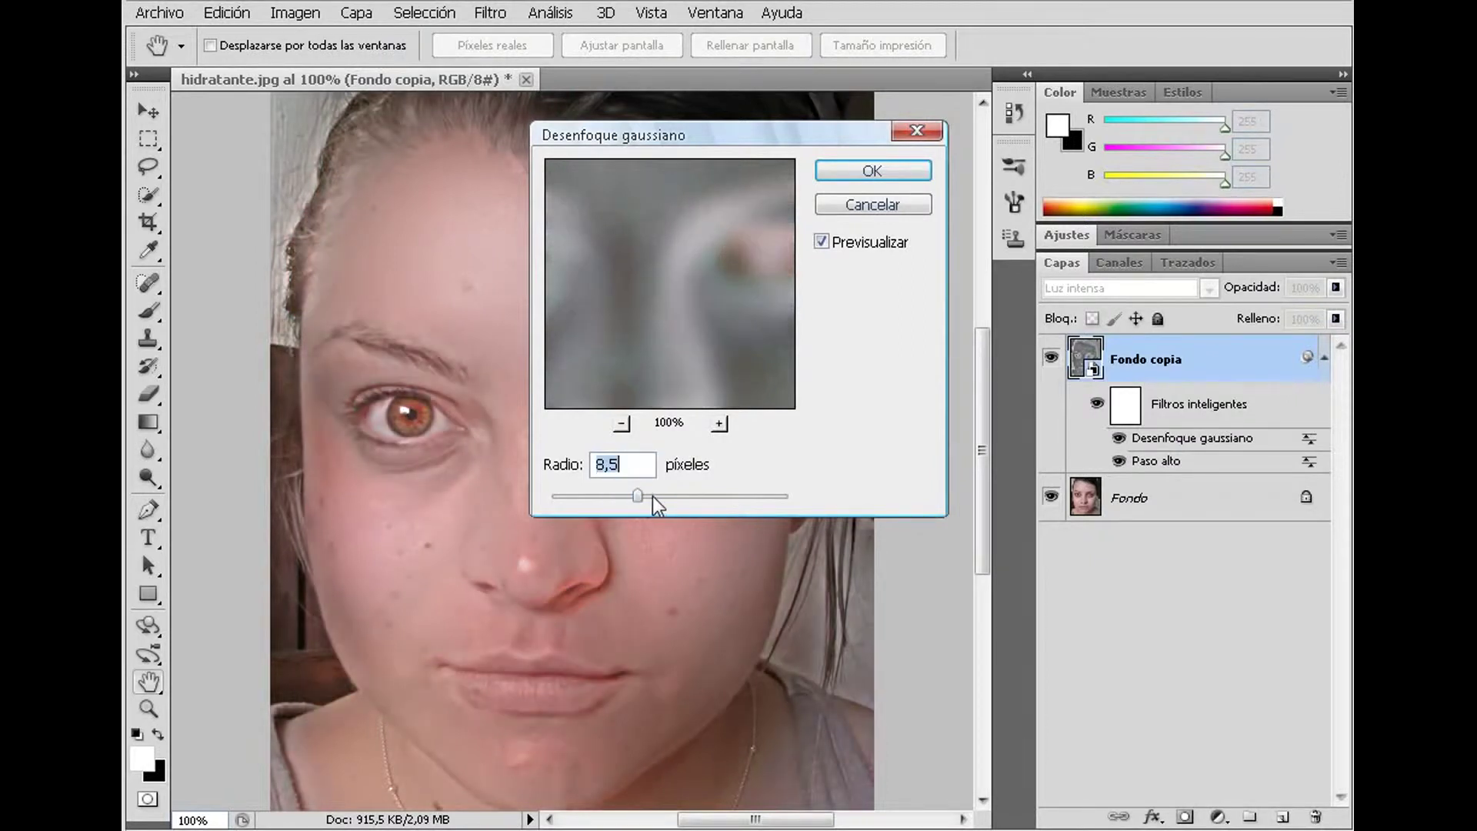
pyautogui.moveTo(638, 497); pyautogui.dragTo(630, 496)
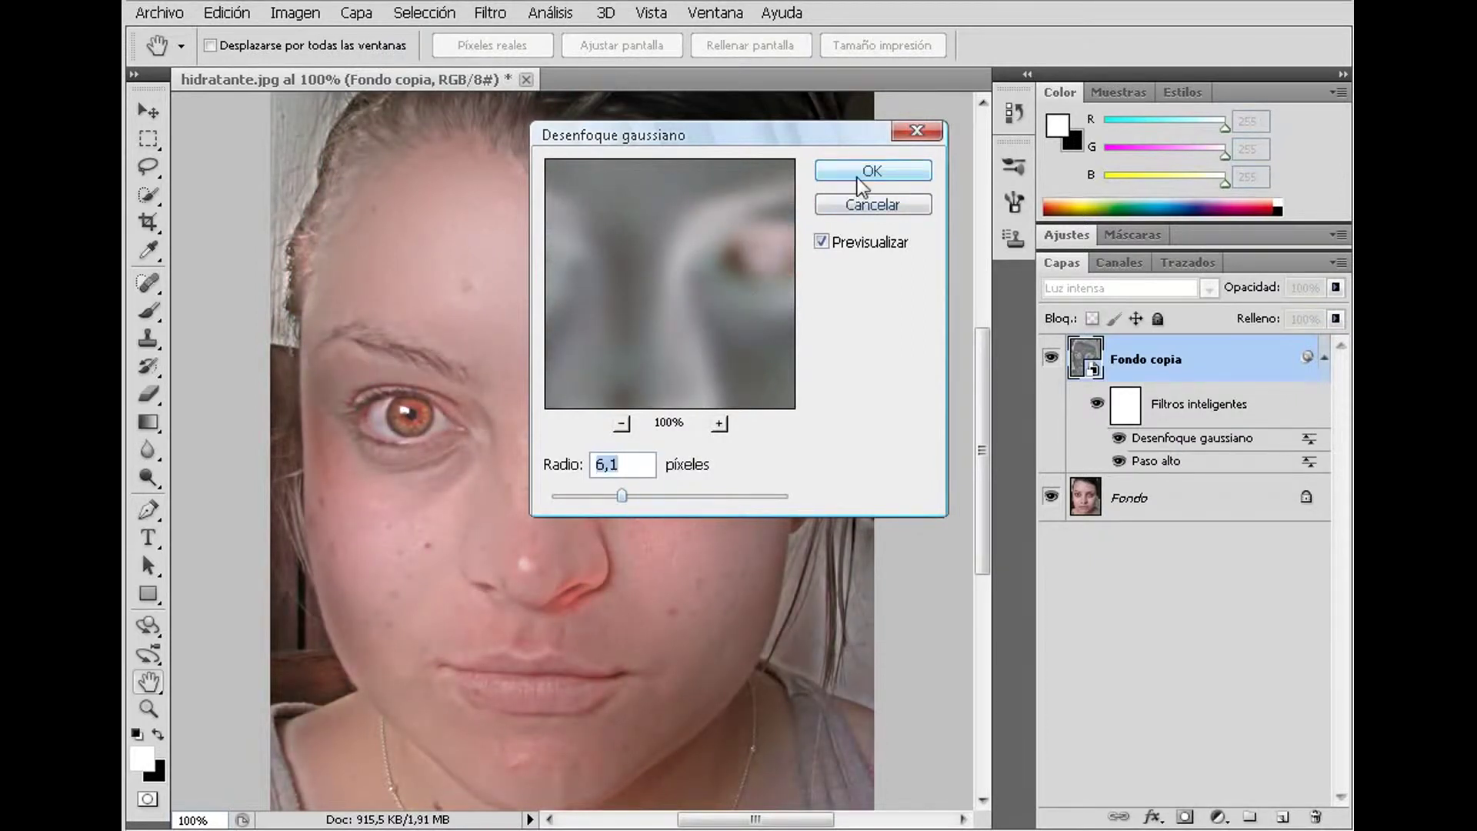
pyautogui.click(866, 173)
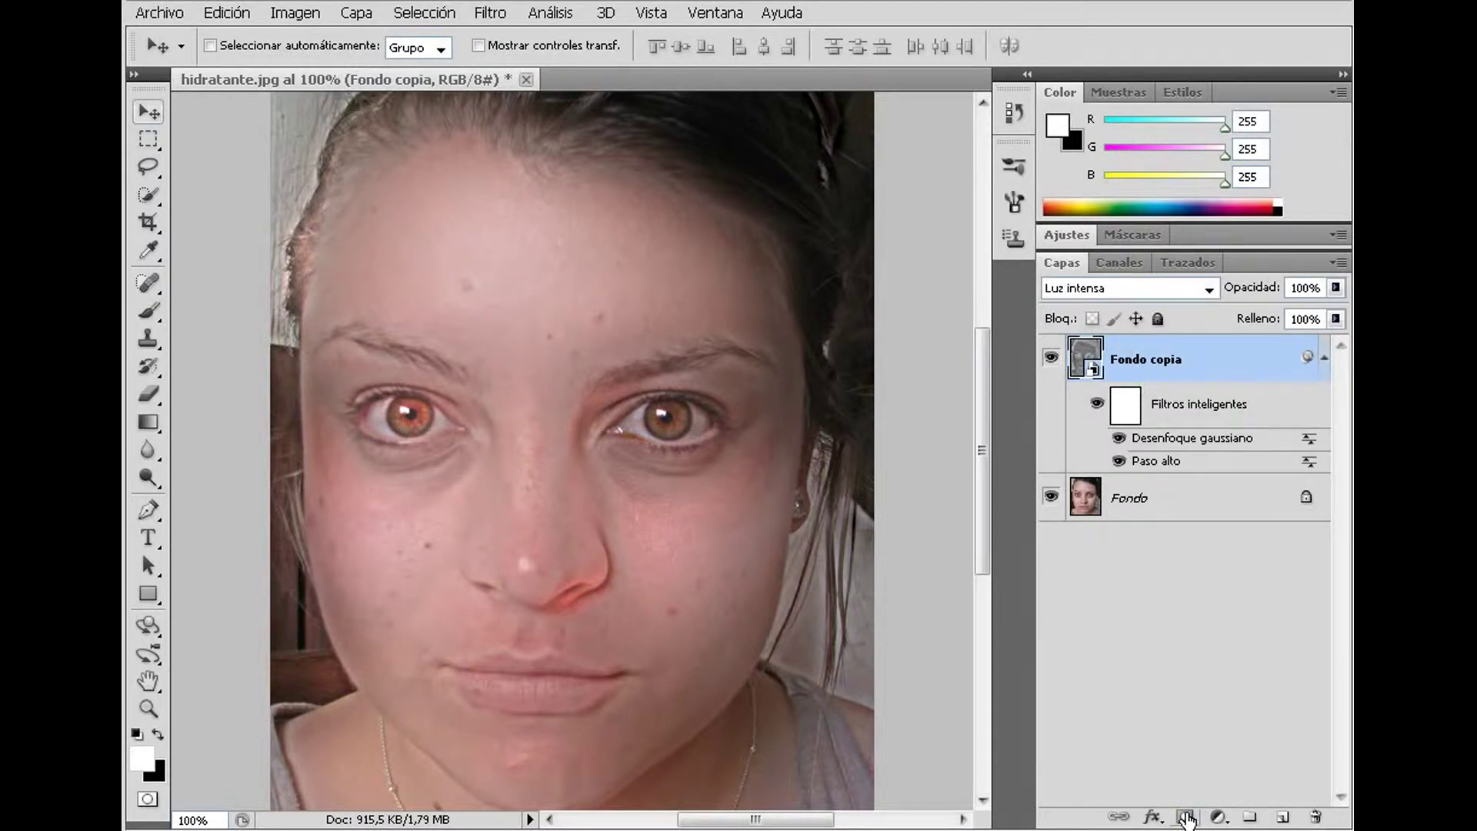
# - Add a layer mask to Fondo copia and invert it to black
pyautogui.click(1186, 817)
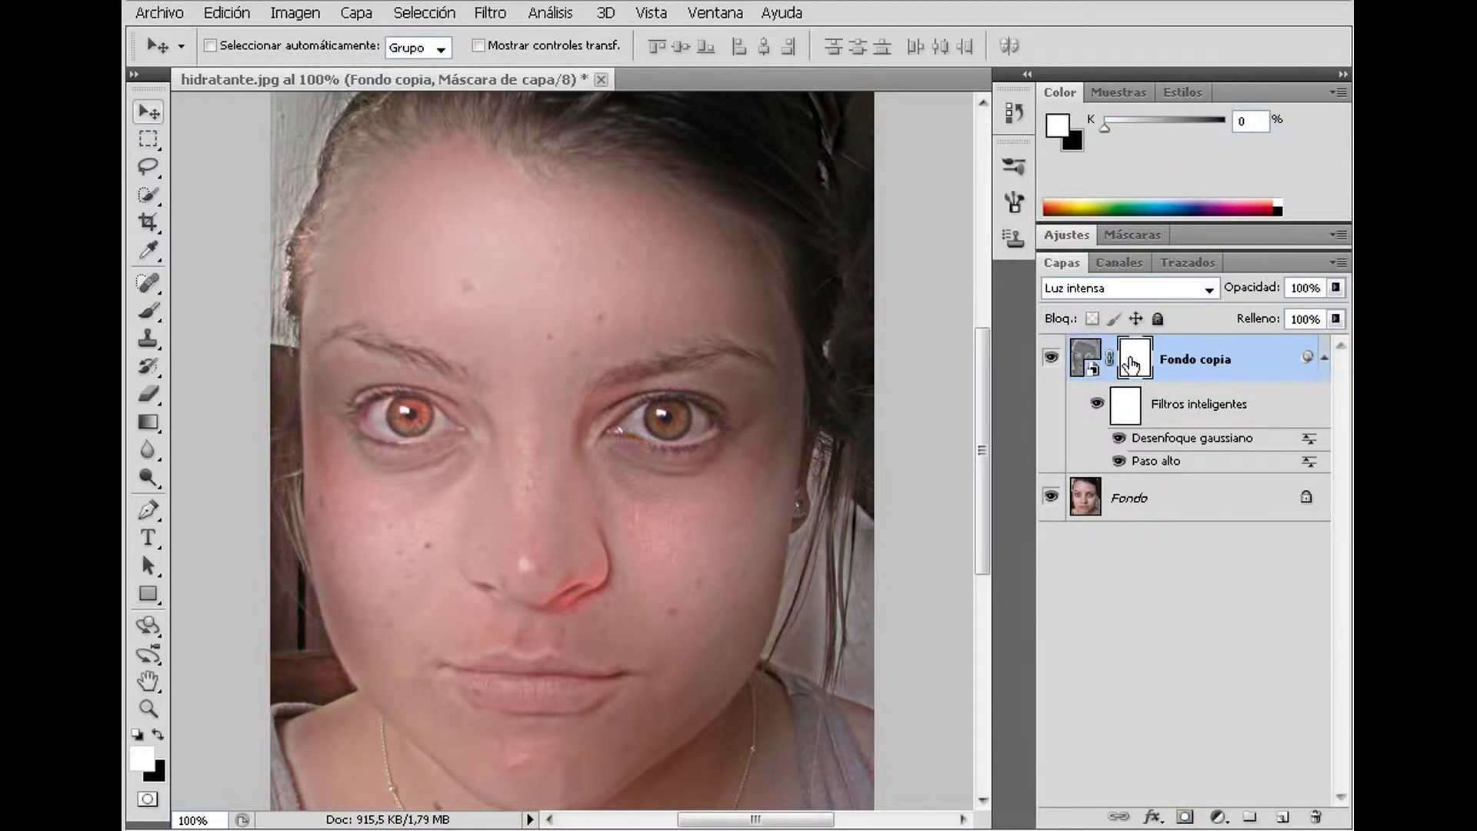
pyautogui.click(1085, 358)
pyautogui.click(1135, 360)
pyautogui.click(296, 13)
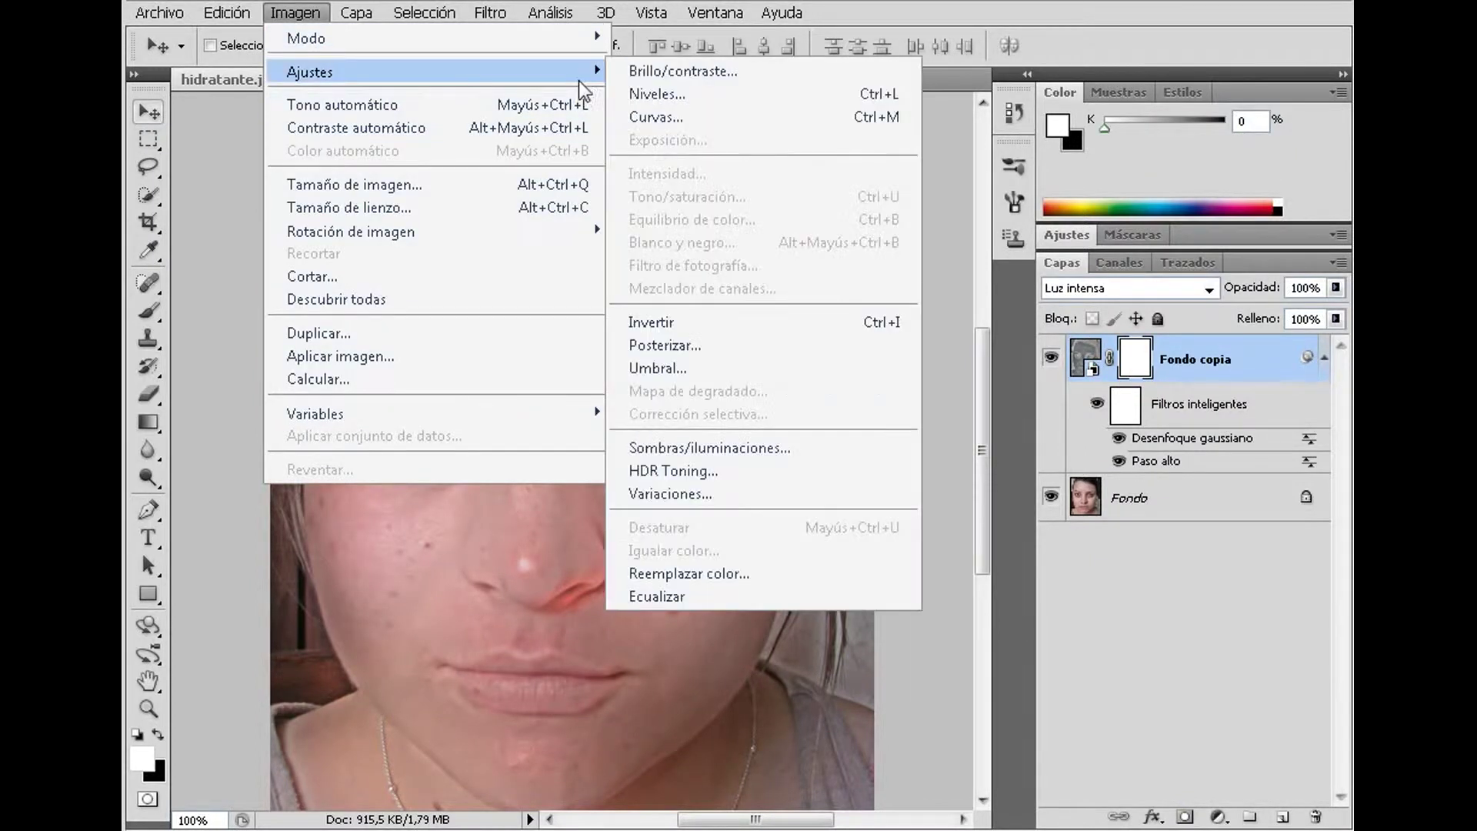
pyautogui.moveTo(439, 72)
pyautogui.click(805, 330)
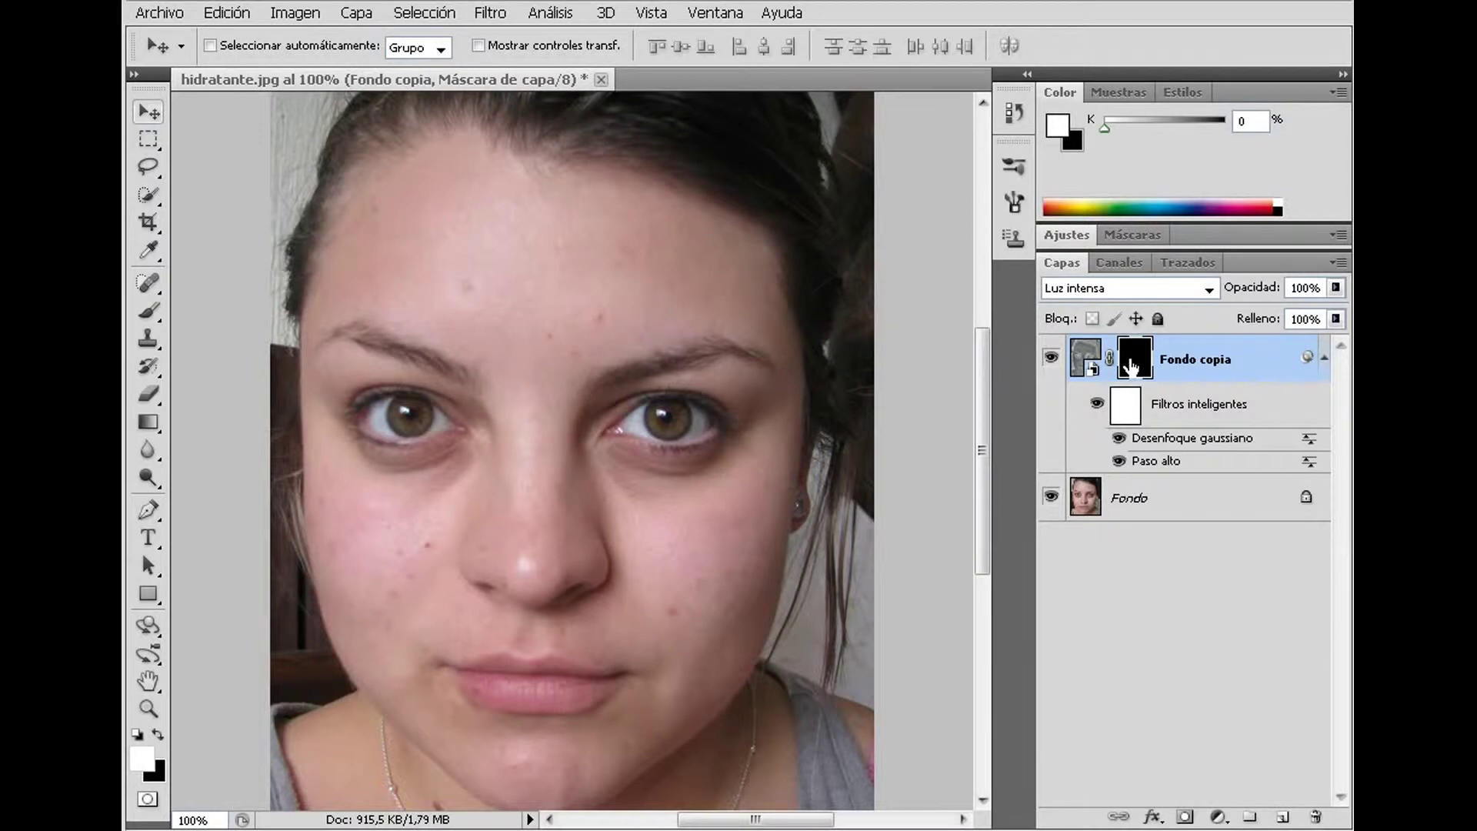
pyautogui.click(1085, 371)
pyautogui.click(1135, 368)
# - Paint white with a soft 55 px brush on the mask over the forehead
pyautogui.click(150, 312)
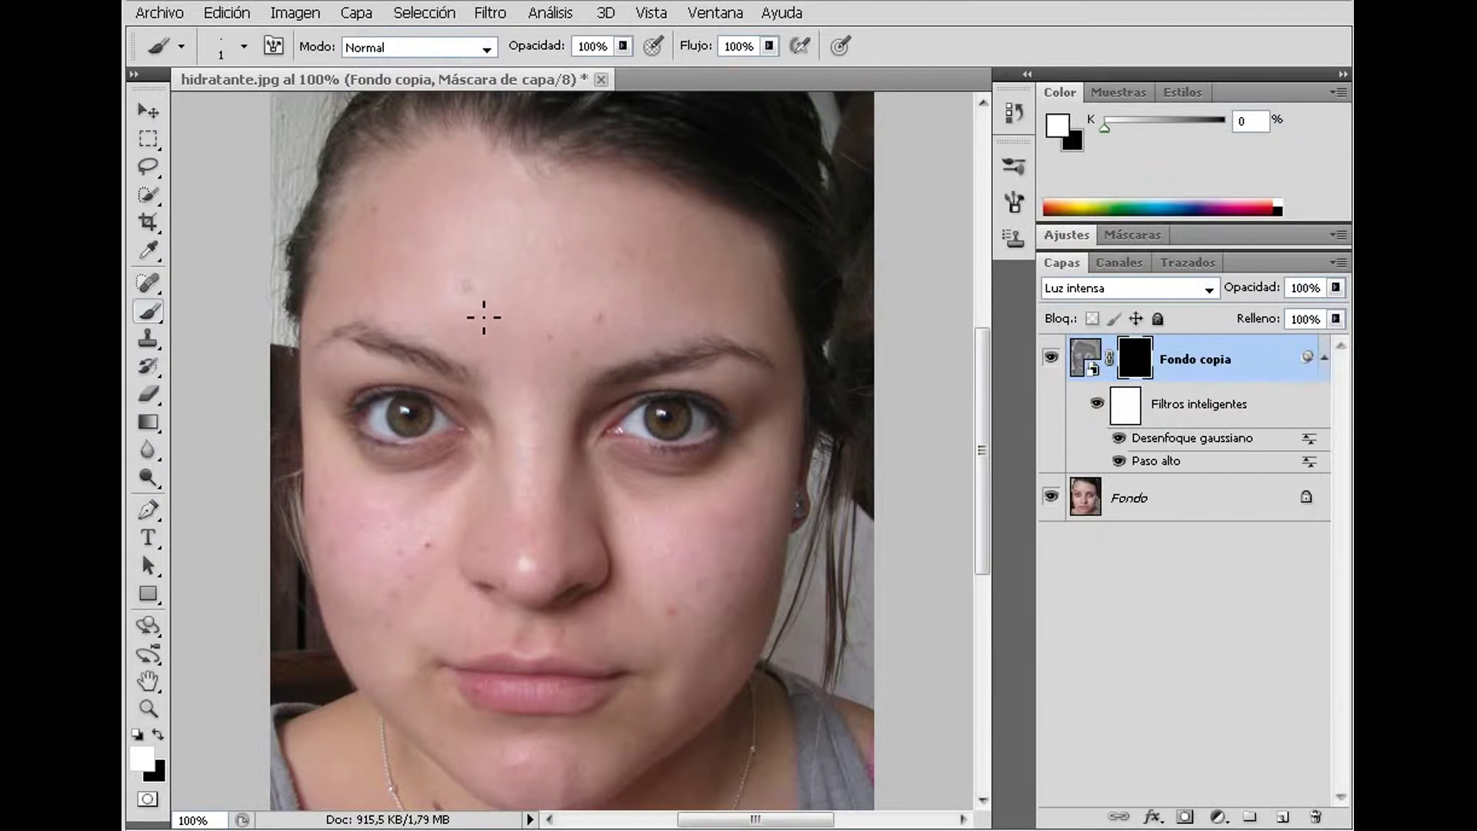
pyautogui.rightClick(487, 316)
pyautogui.moveTo(542, 355); pyautogui.dragTo(544, 357)
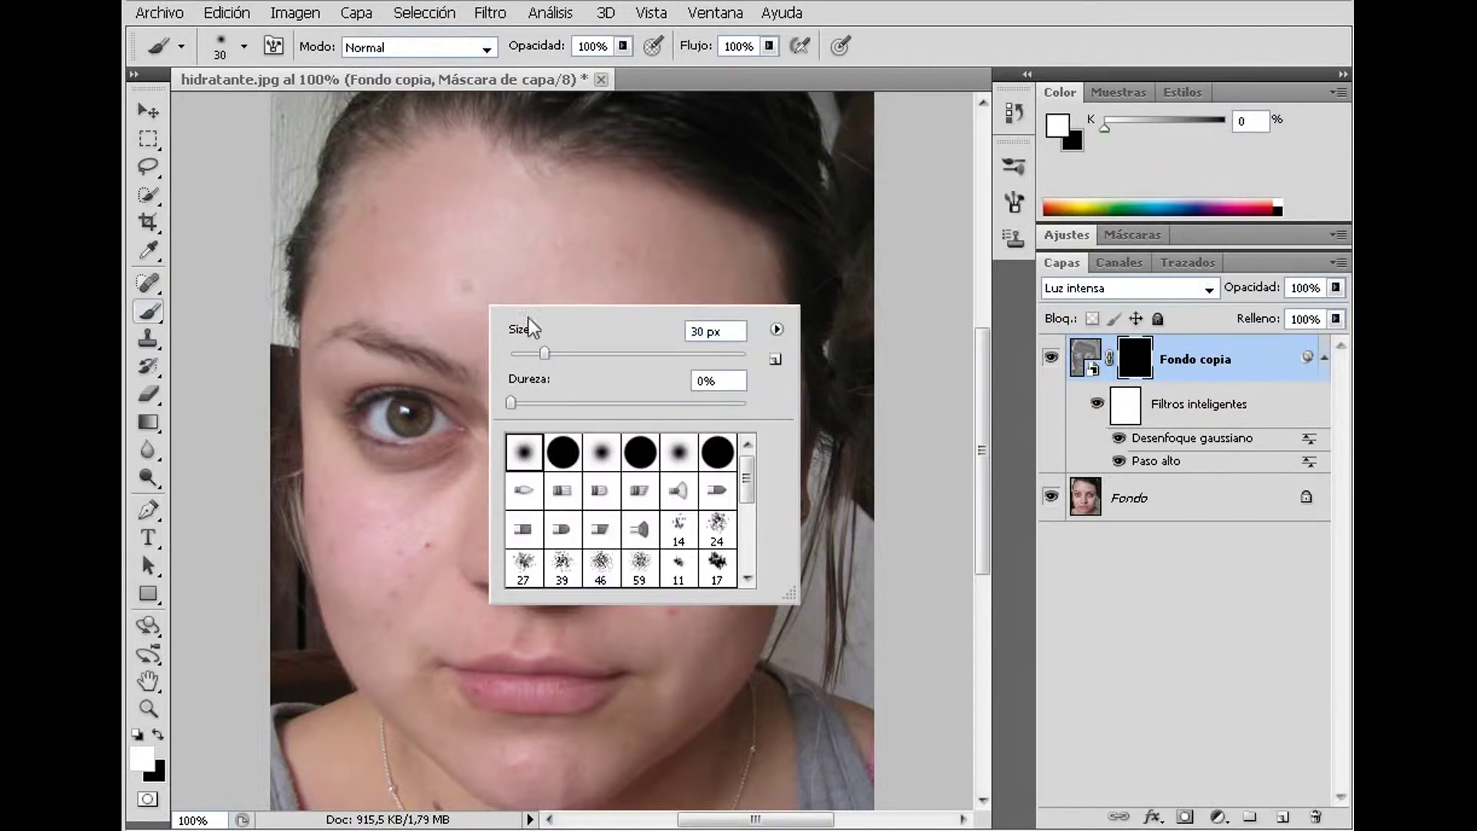
pyautogui.moveTo(570, 354); pyautogui.dragTo(574, 354)
pyautogui.click(460, 240)
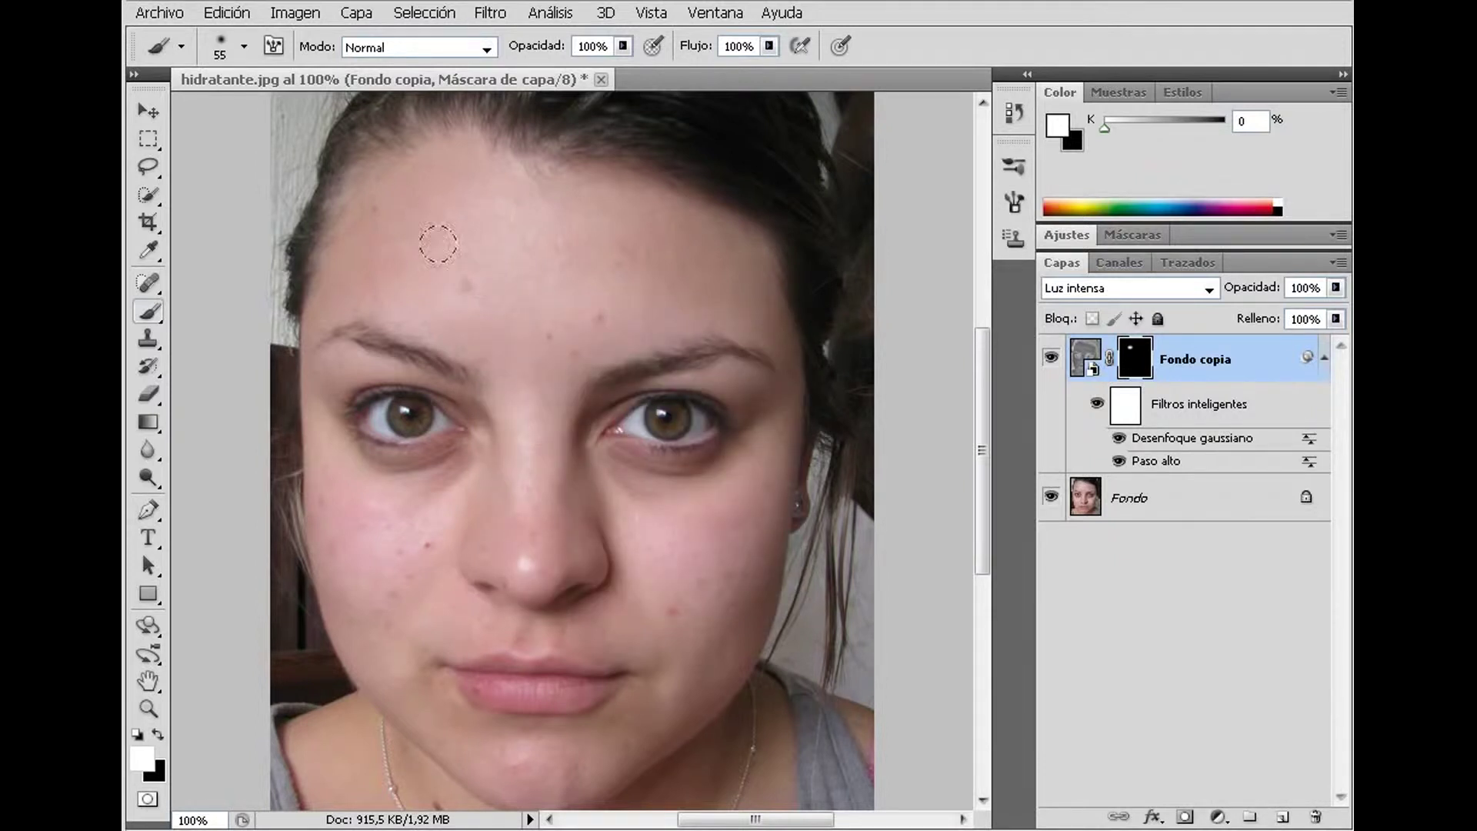
# - Lower the Gaussian blur smart filter radius to 1,8 px
pyautogui.doubleClick(1250, 439)
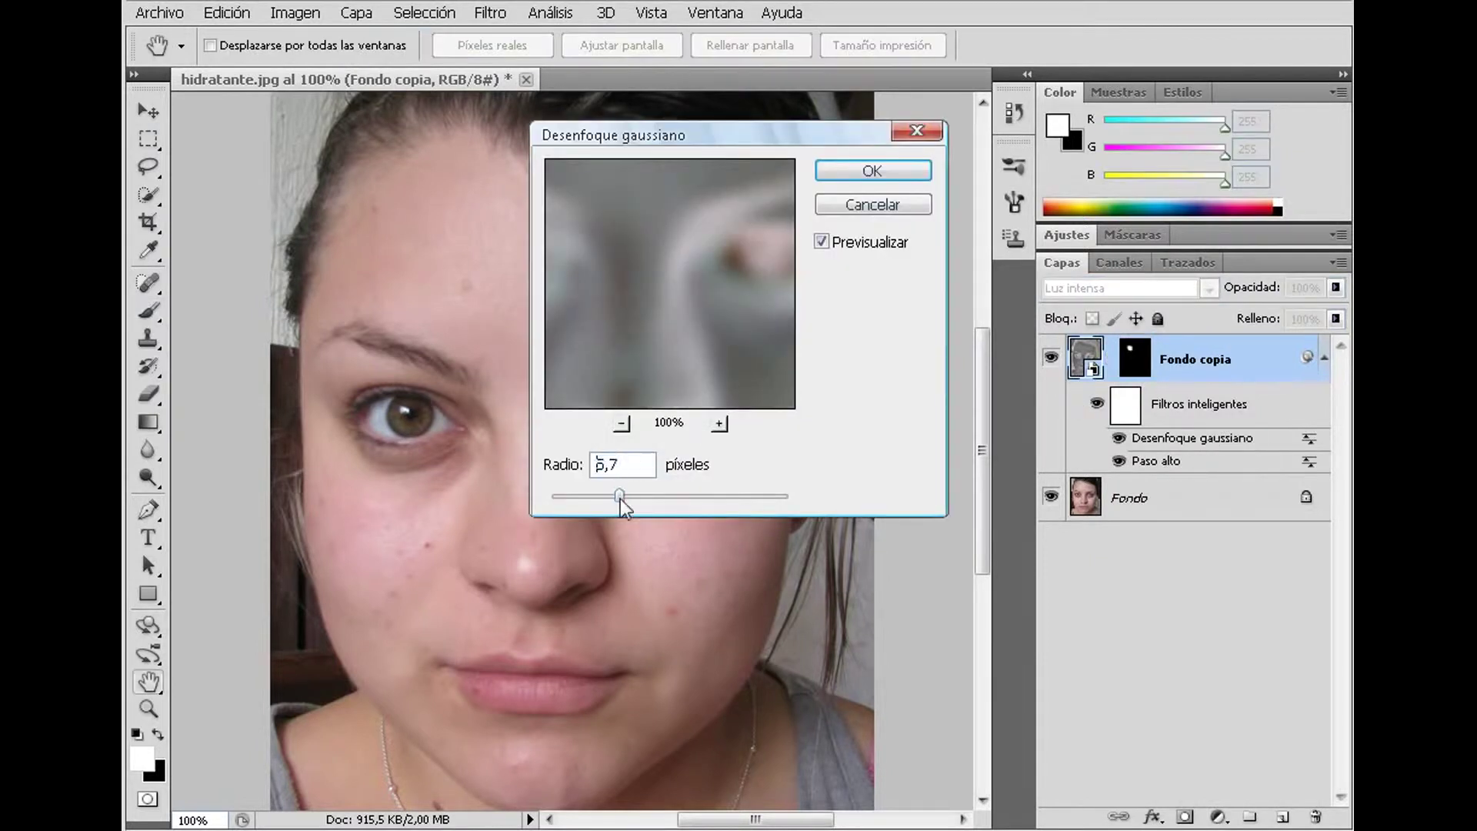
pyautogui.moveTo(591, 502); pyautogui.dragTo(575, 506)
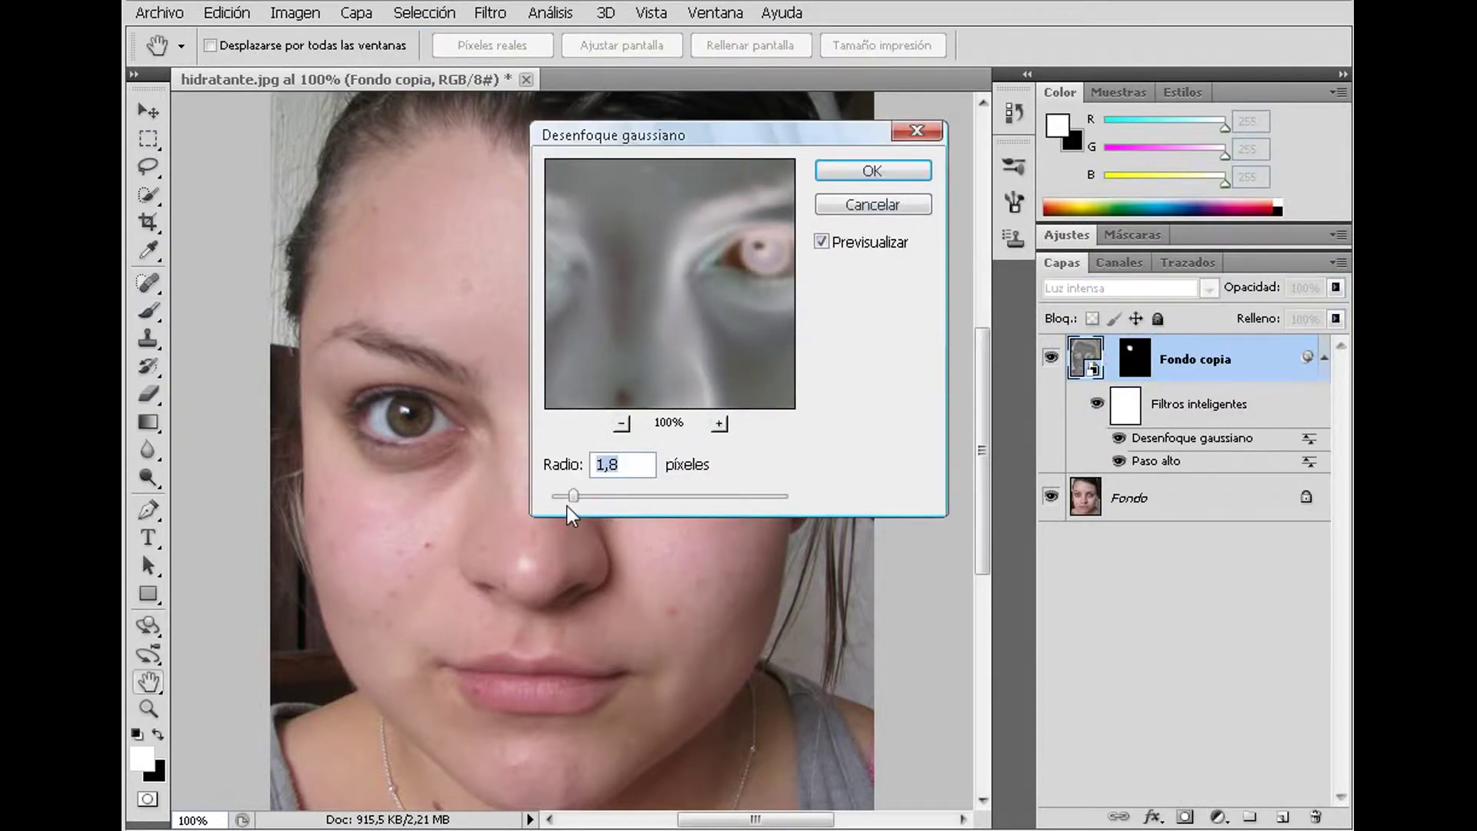
pyautogui.click(878, 172)
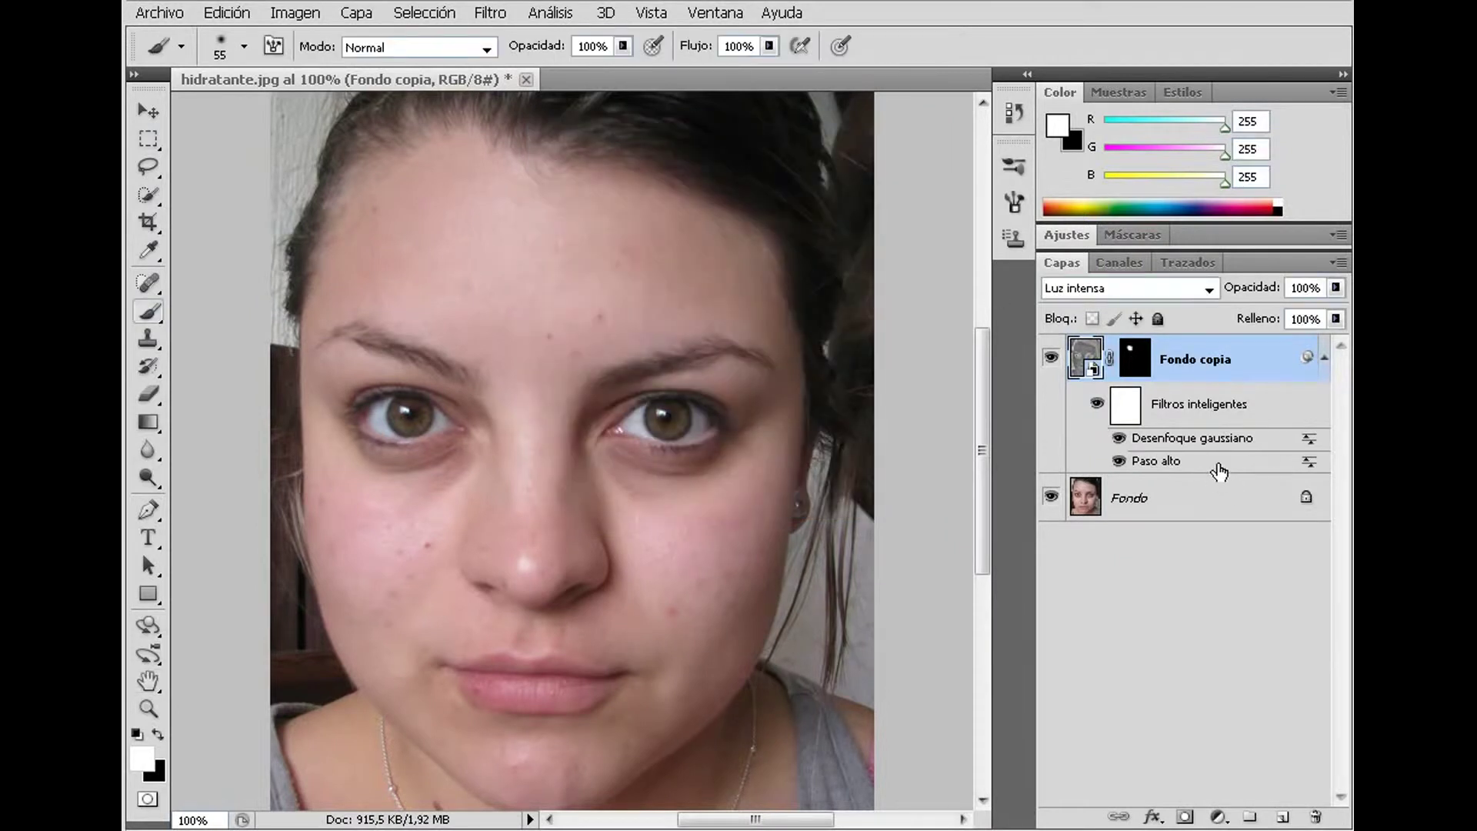
# - Reduce the Paso alto radius to 4,3 px, then target the layer mask with the Brush
pyautogui.doubleClick(1220, 465)
pyautogui.click(730, 345)
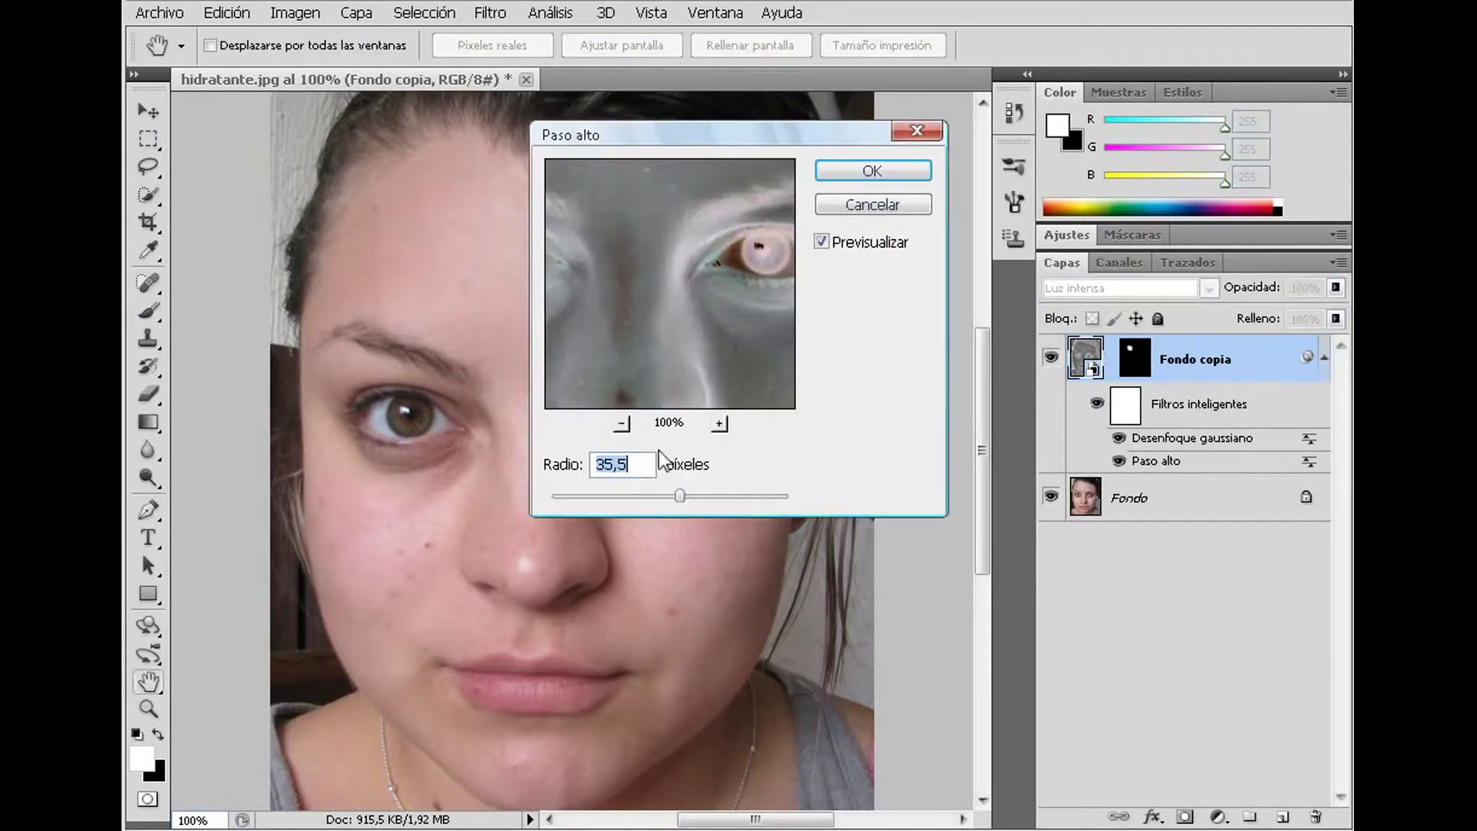
pyautogui.moveTo(603, 502); pyautogui.dragTo(601, 502)
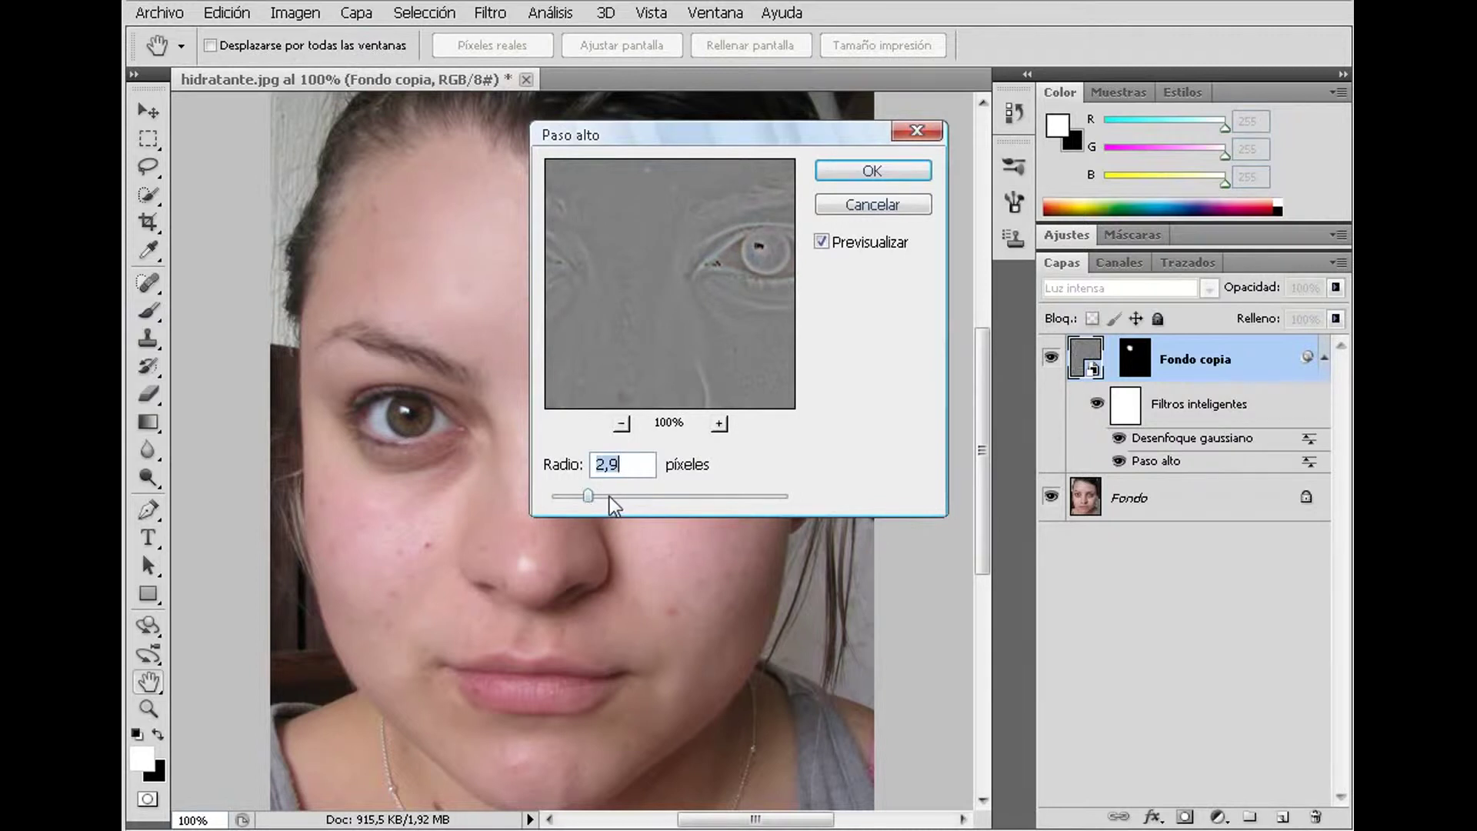
pyautogui.click(863, 171)
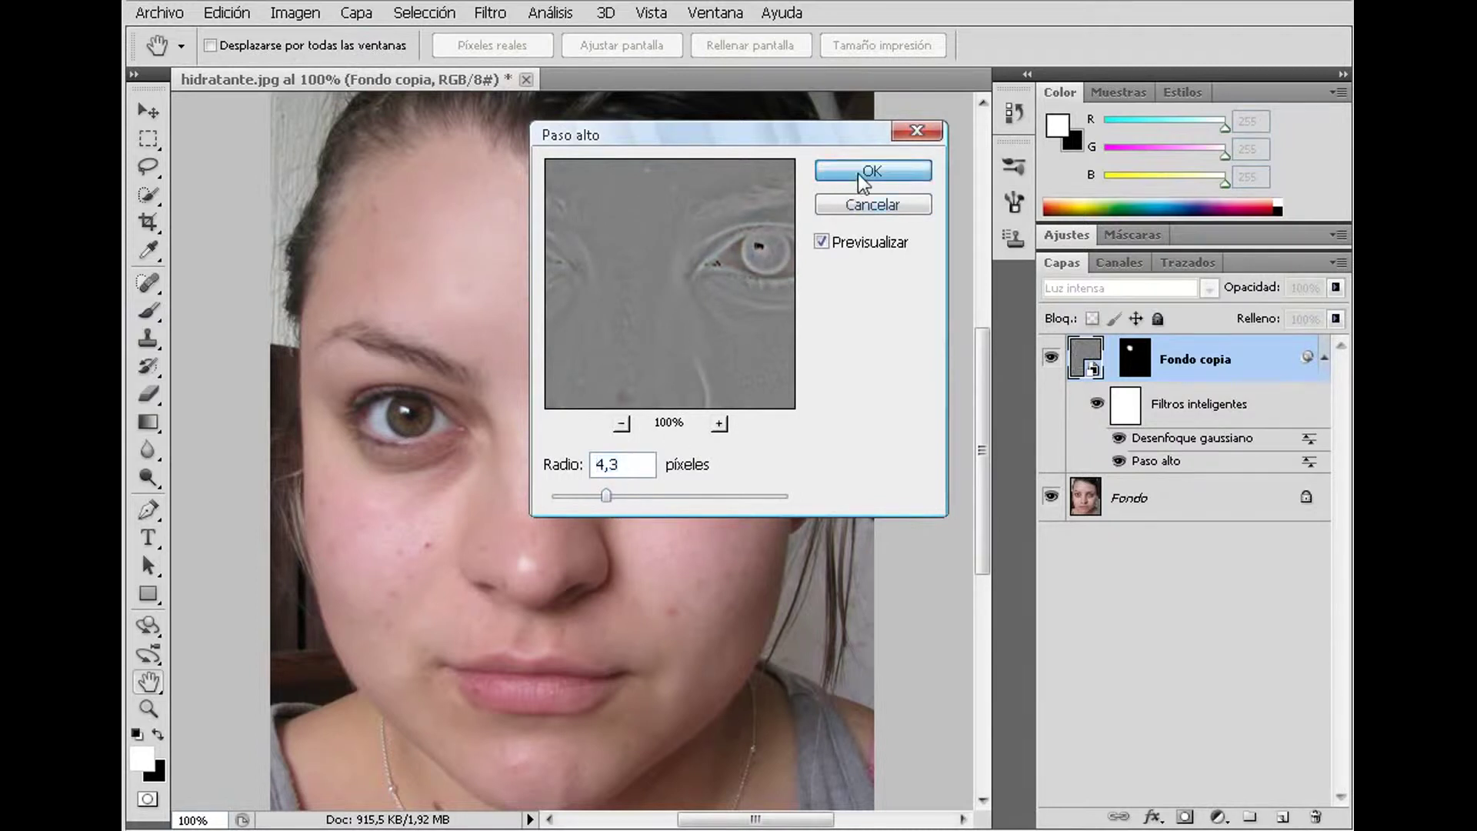
pyautogui.press('b')
pyautogui.click(1135, 358)
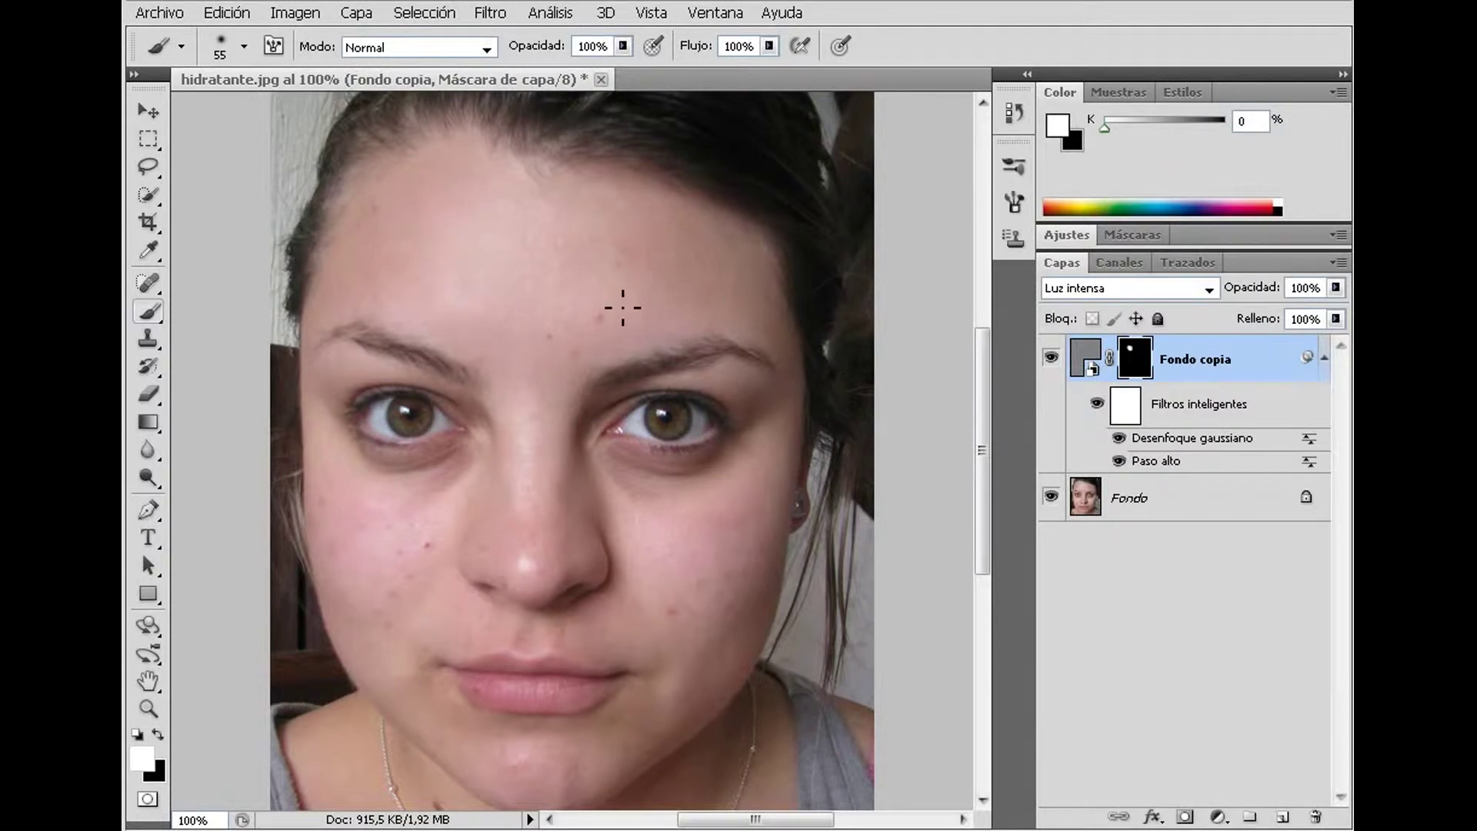
# - Resize the soft brush, ending at 60 px
pyautogui.rightClick(623, 308)
pyautogui.moveTo(706, 345); pyautogui.dragTo(704, 345)
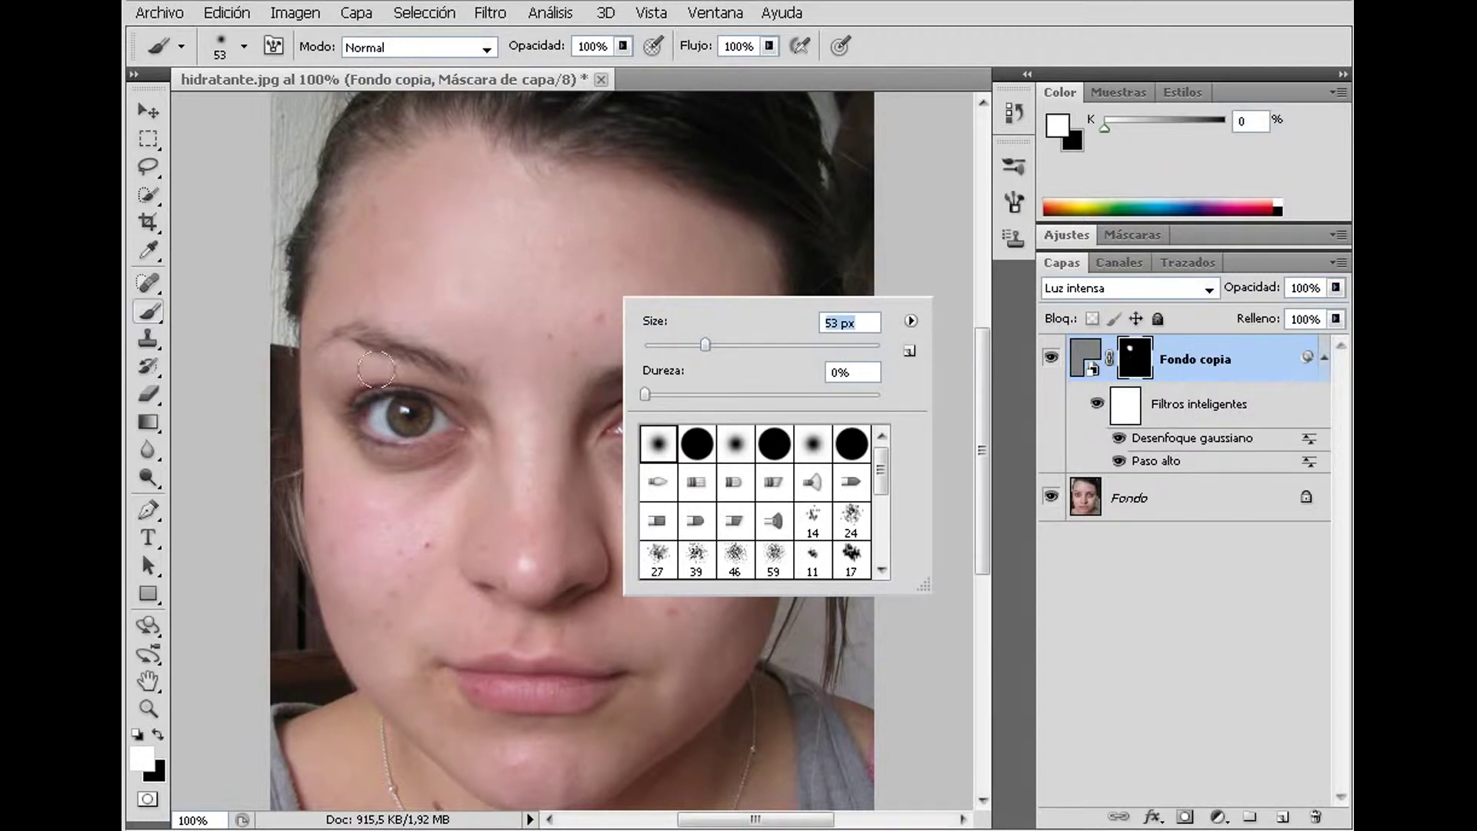
pyautogui.press('Return')
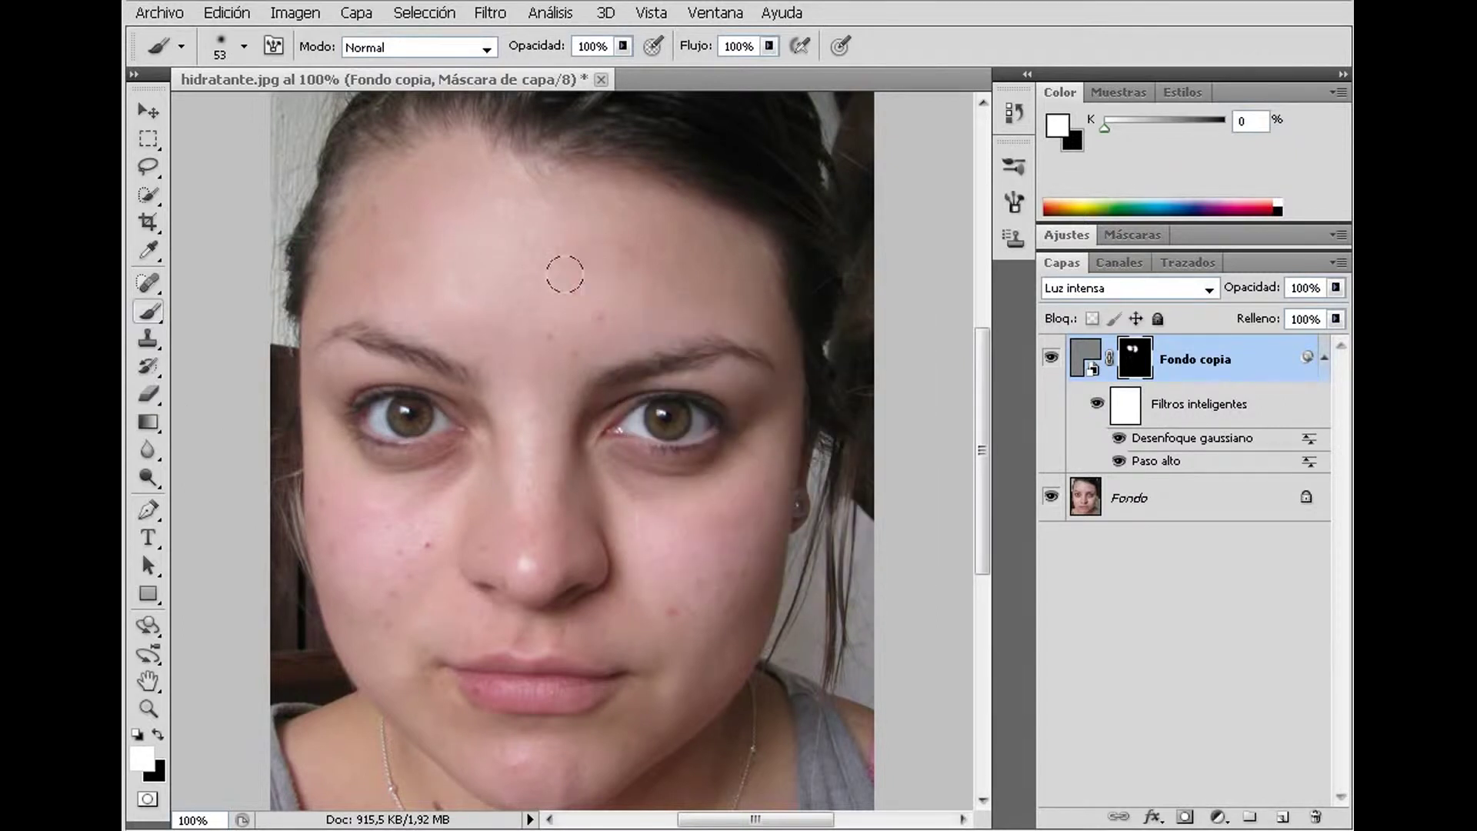
pyautogui.rightClick(565, 275)
pyautogui.moveTo(671, 329); pyautogui.dragTo(677, 330)
pyautogui.press('Return')
# - At 200% zoom, paint the mask over the nose bridge and cheek with a 27 px brush
pyautogui.hotkey('ctrl', '+')
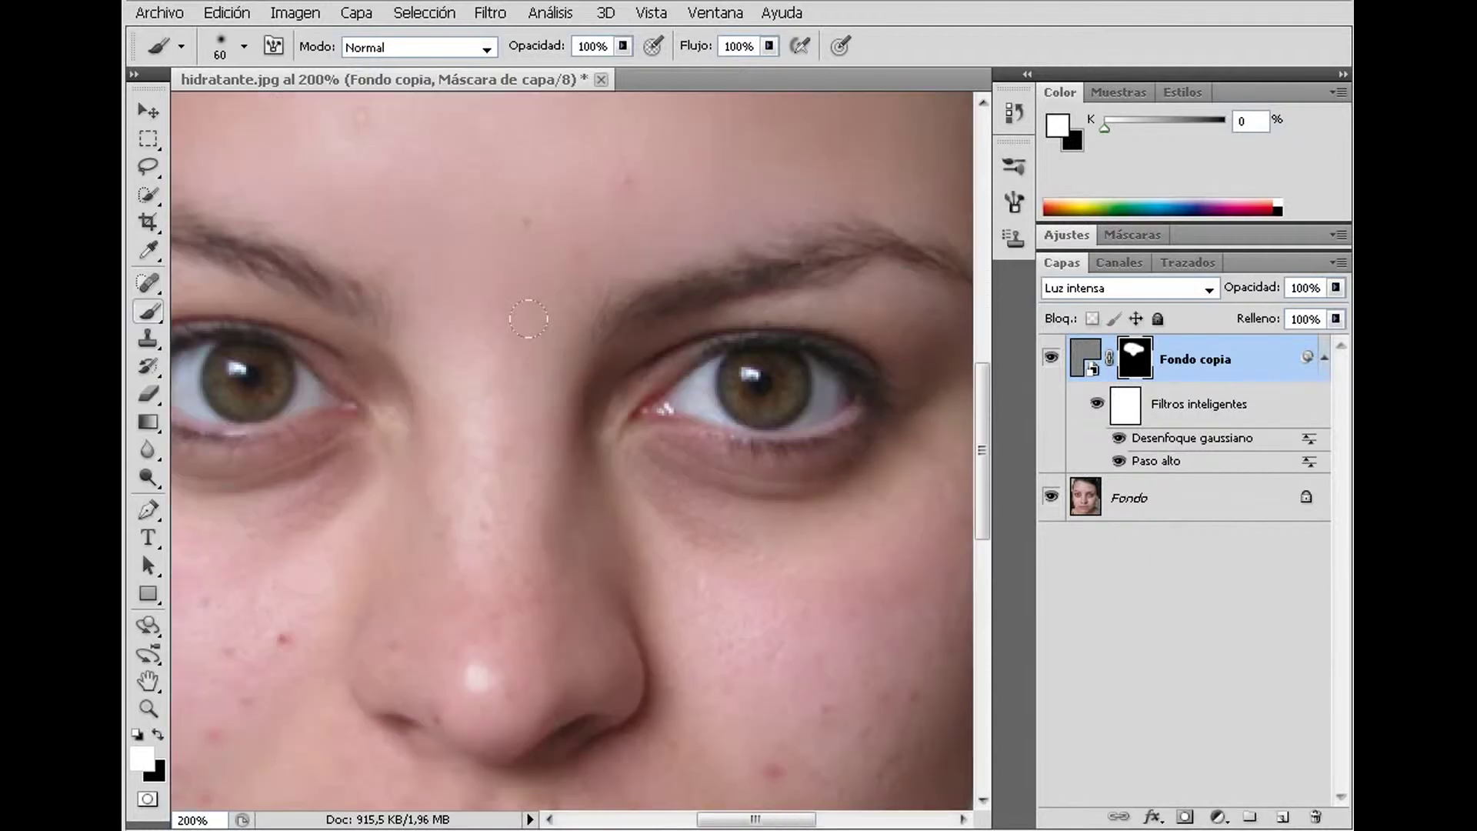
pyautogui.moveTo(511, 389); pyautogui.dragTo(554, 290)
pyautogui.rightClick(519, 257)
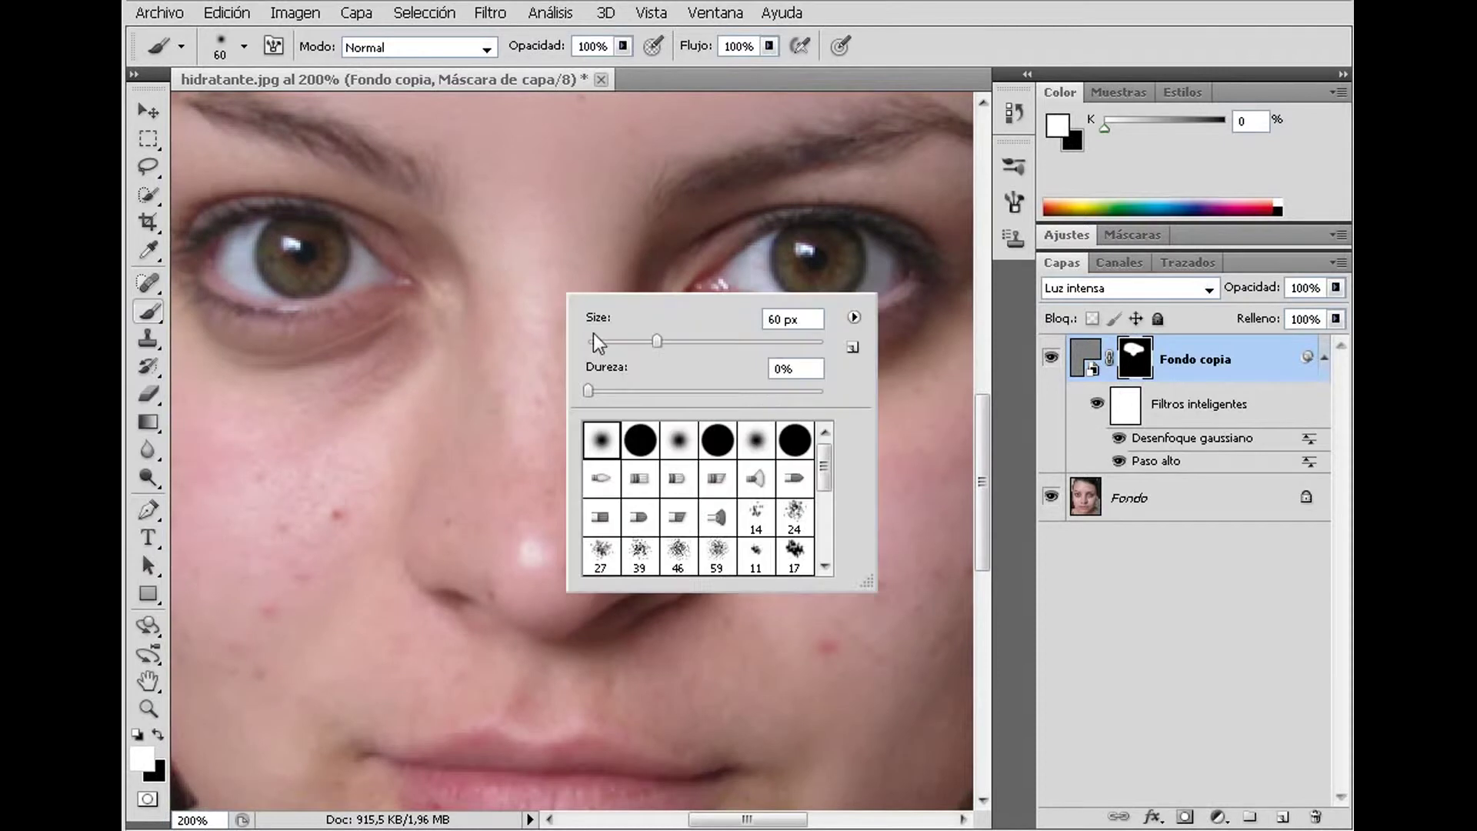
pyautogui.click(641, 342)
pyautogui.press('Return')
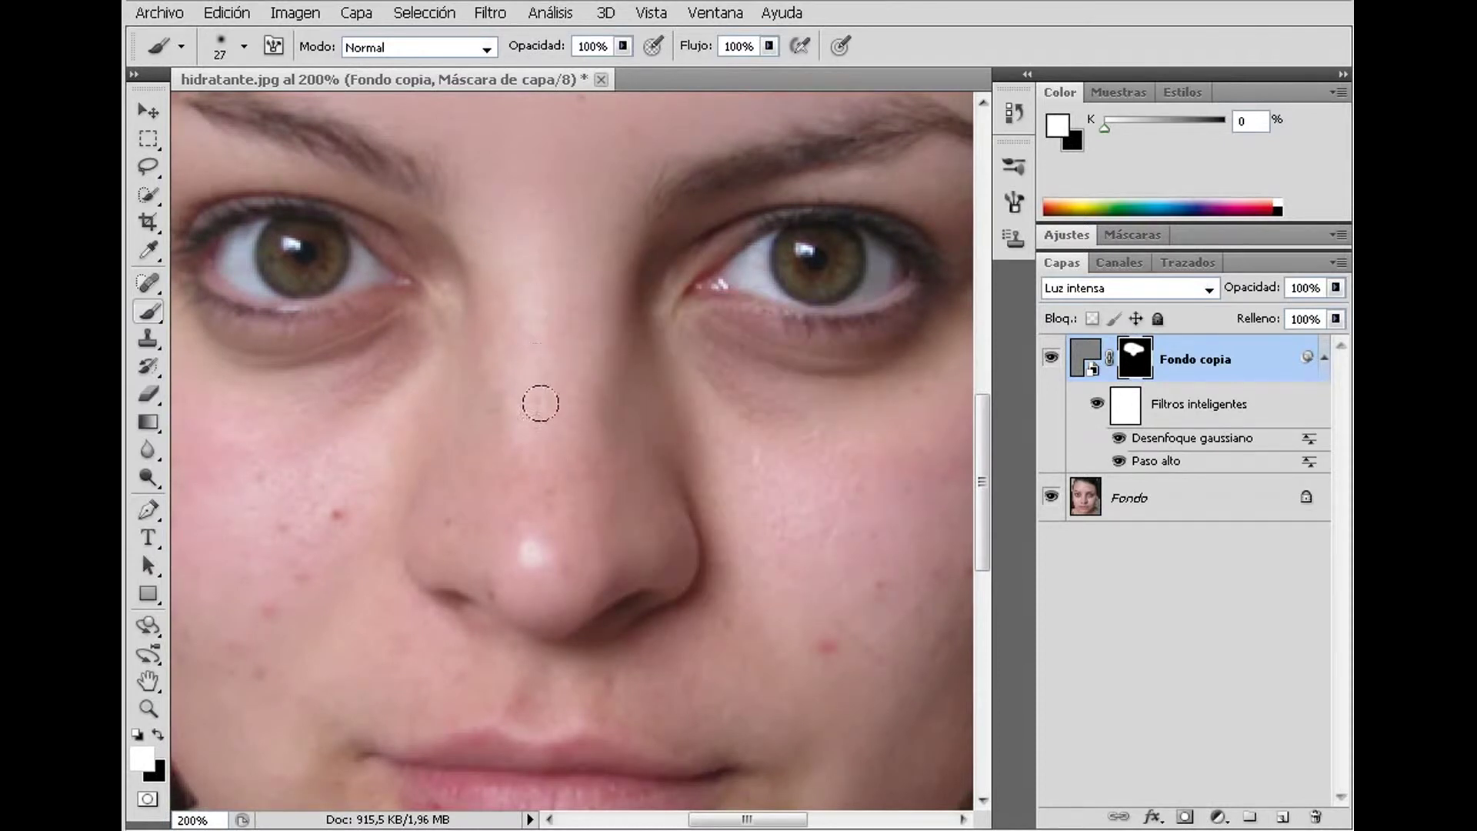
pyautogui.moveTo(587, 182); pyautogui.dragTo(538, 247)
pyautogui.moveTo(835, 500); pyautogui.dragTo(732, 485)
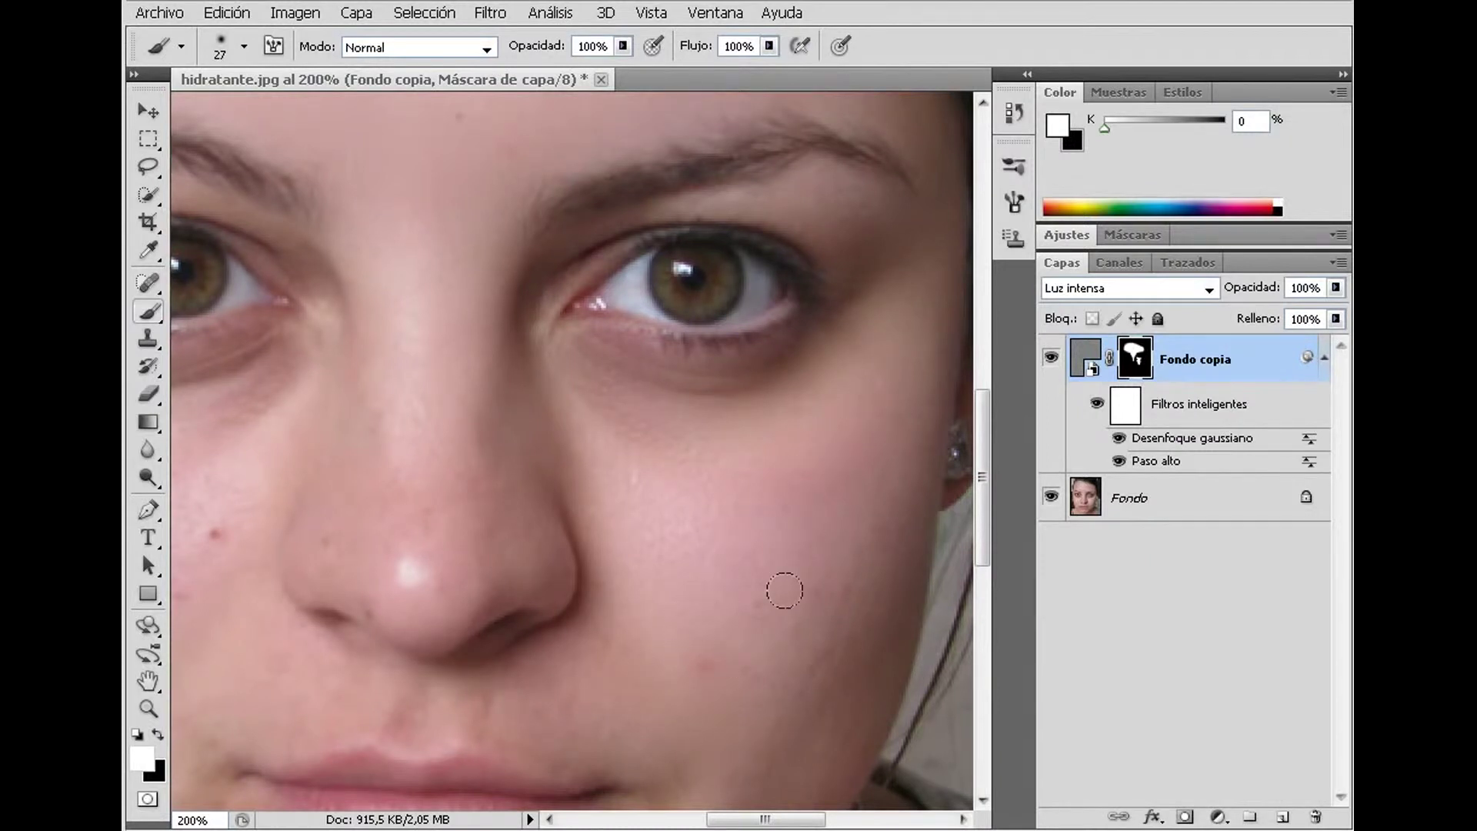
pyautogui.moveTo(800, 616); pyautogui.dragTo(662, 407)
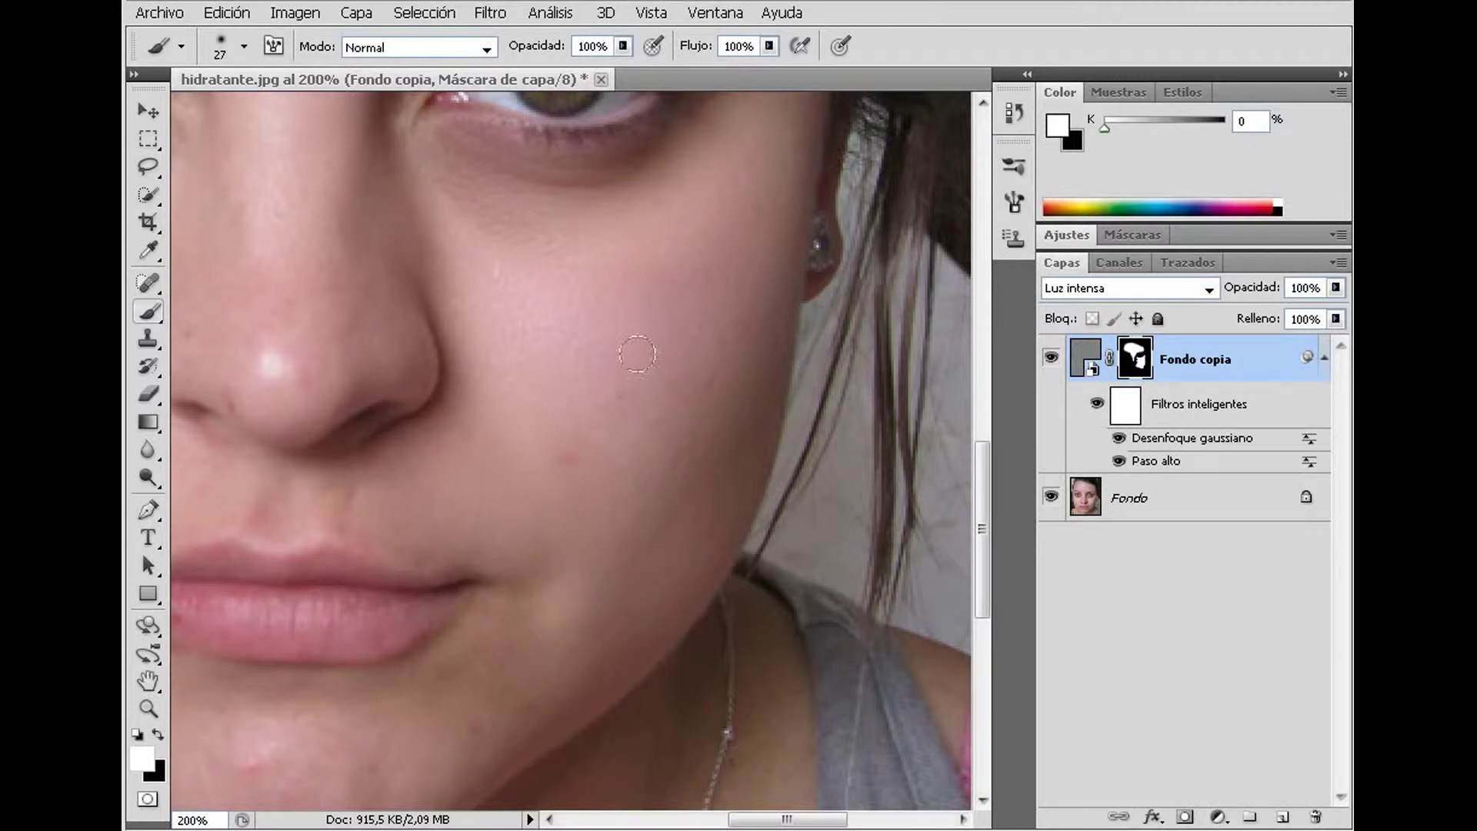
# - Reopen Paso alto, try radii up to 27,0 px, and settle on 7,8 px
pyautogui.doubleClick(1185, 464)
pyautogui.click(768, 339)
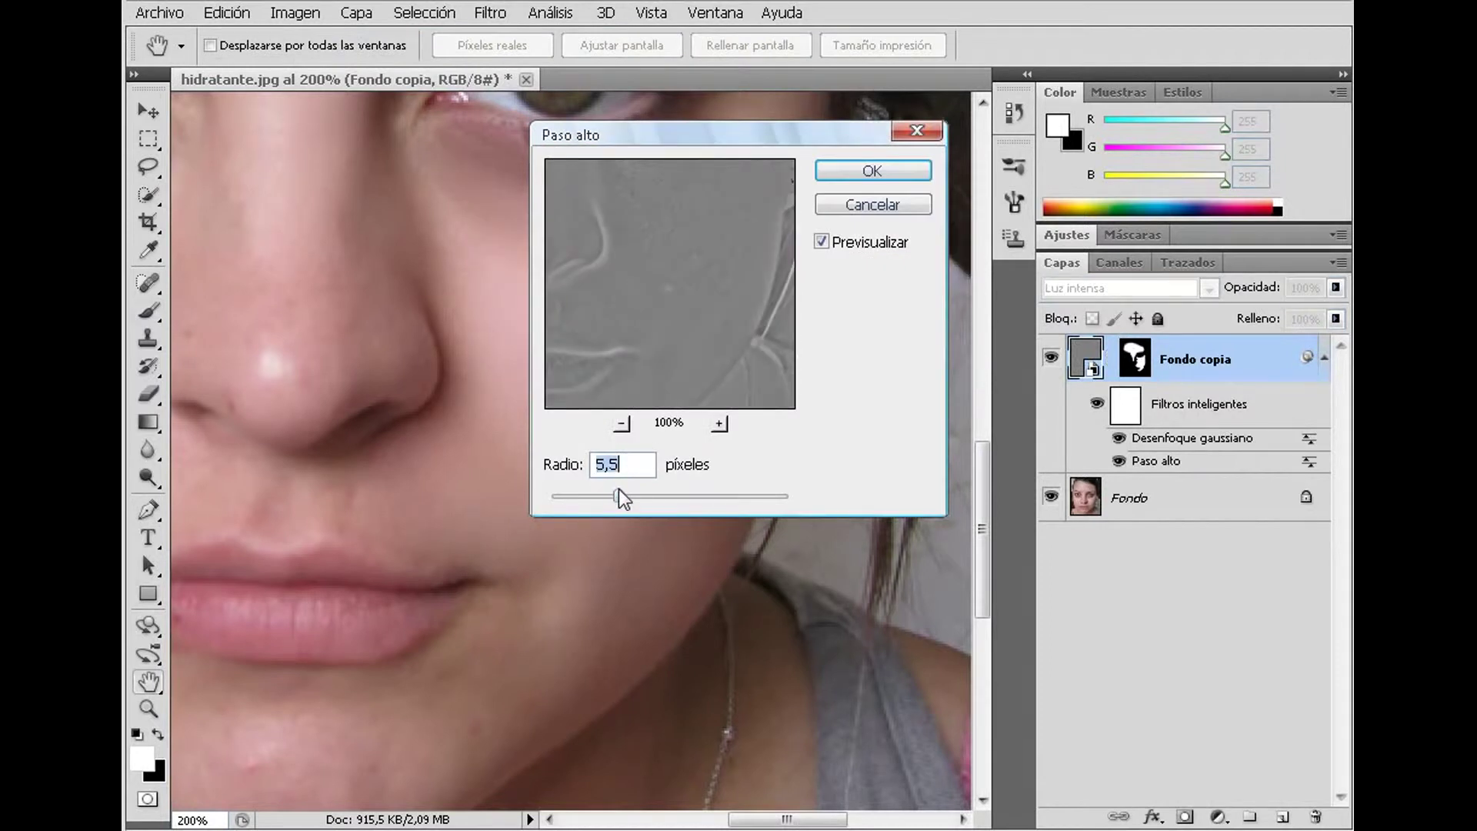
pyautogui.moveTo(619, 496); pyautogui.dragTo(639, 496)
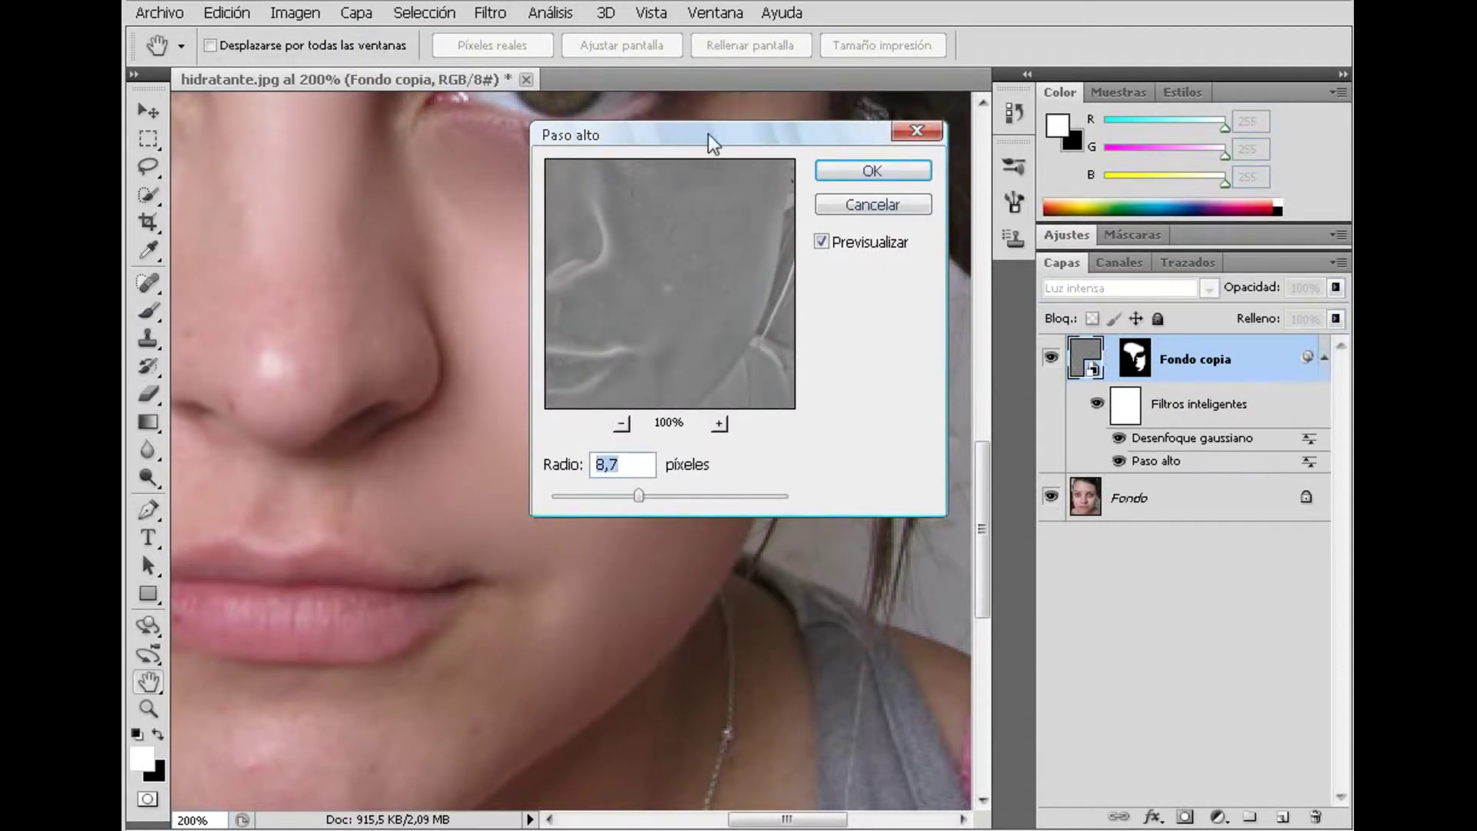
pyautogui.moveTo(705, 132); pyautogui.dragTo(981, 163)
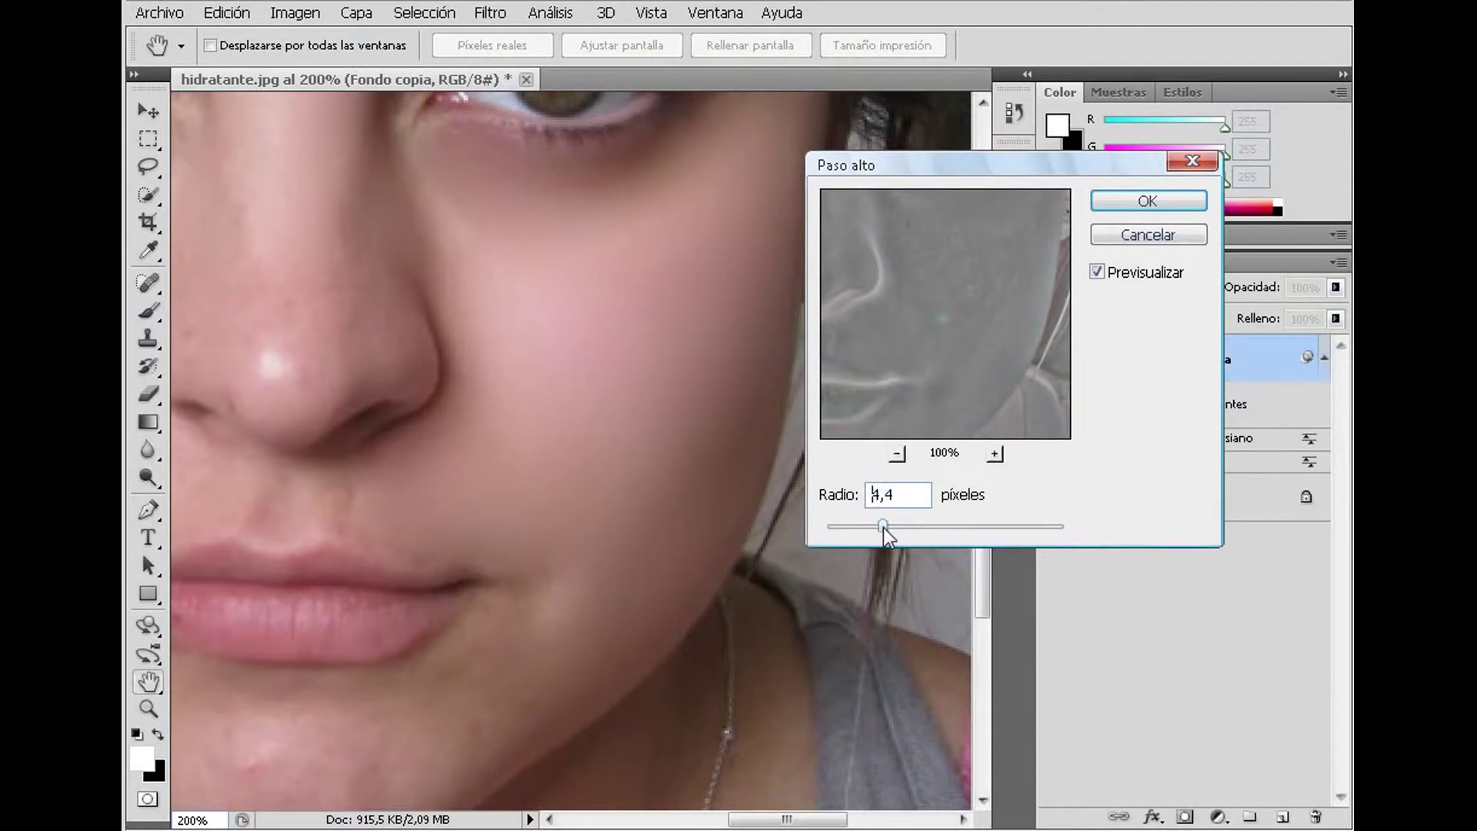
pyautogui.moveTo(871, 529); pyautogui.dragTo(936, 517)
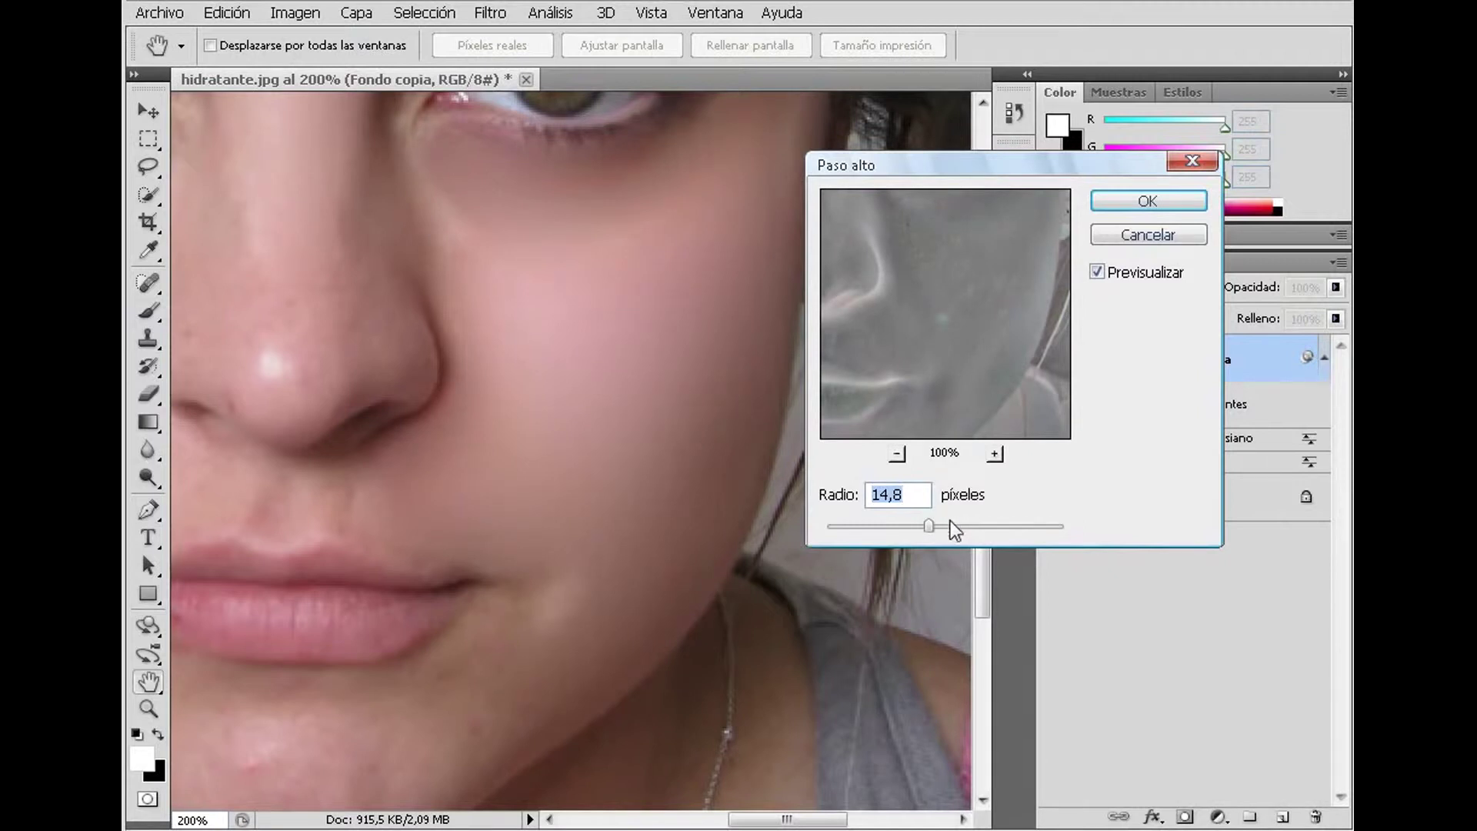
pyautogui.moveTo(945, 512); pyautogui.dragTo(945, 525)
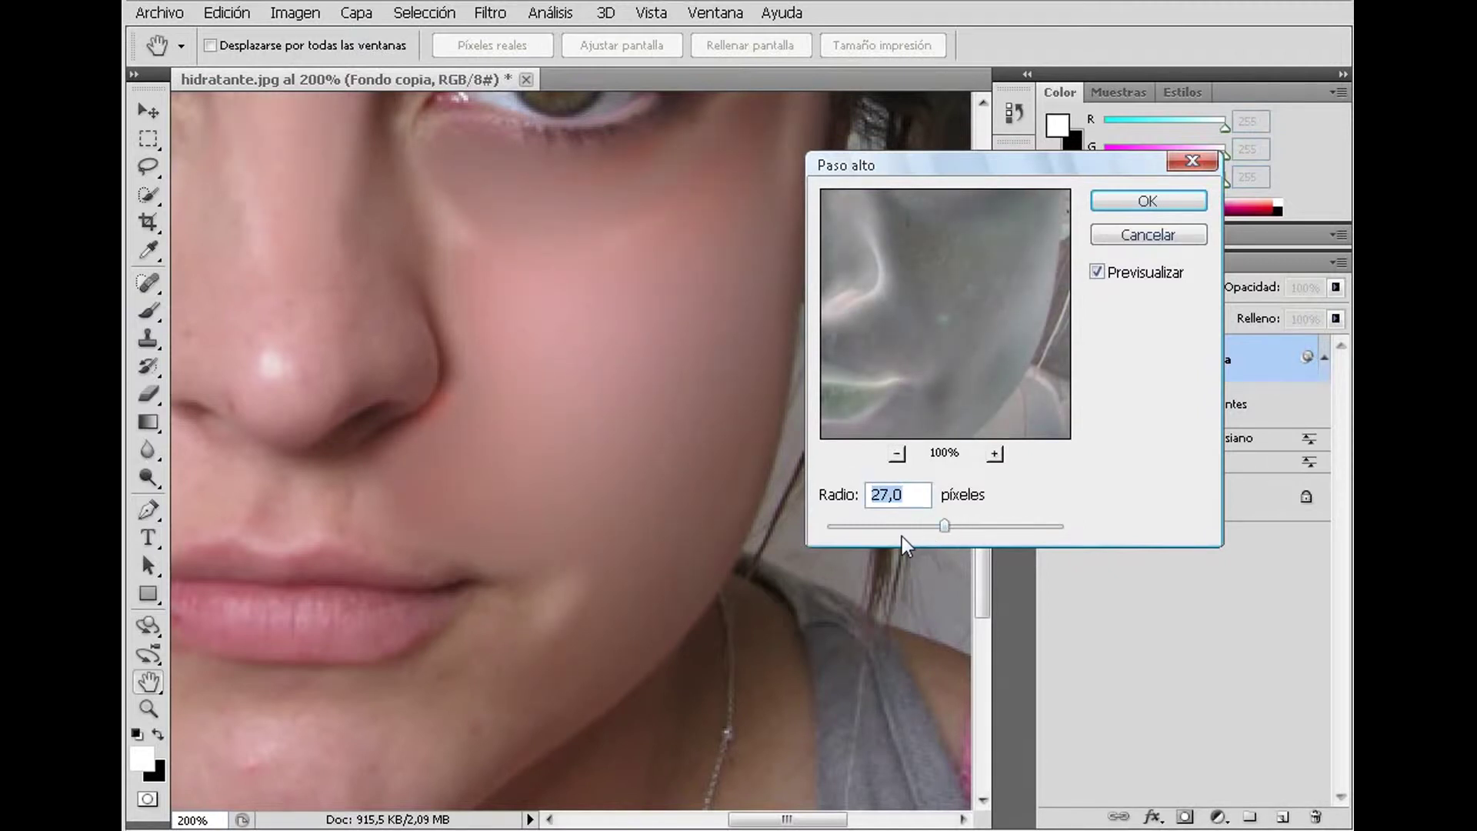
pyautogui.moveTo(936, 528); pyautogui.dragTo(898, 531)
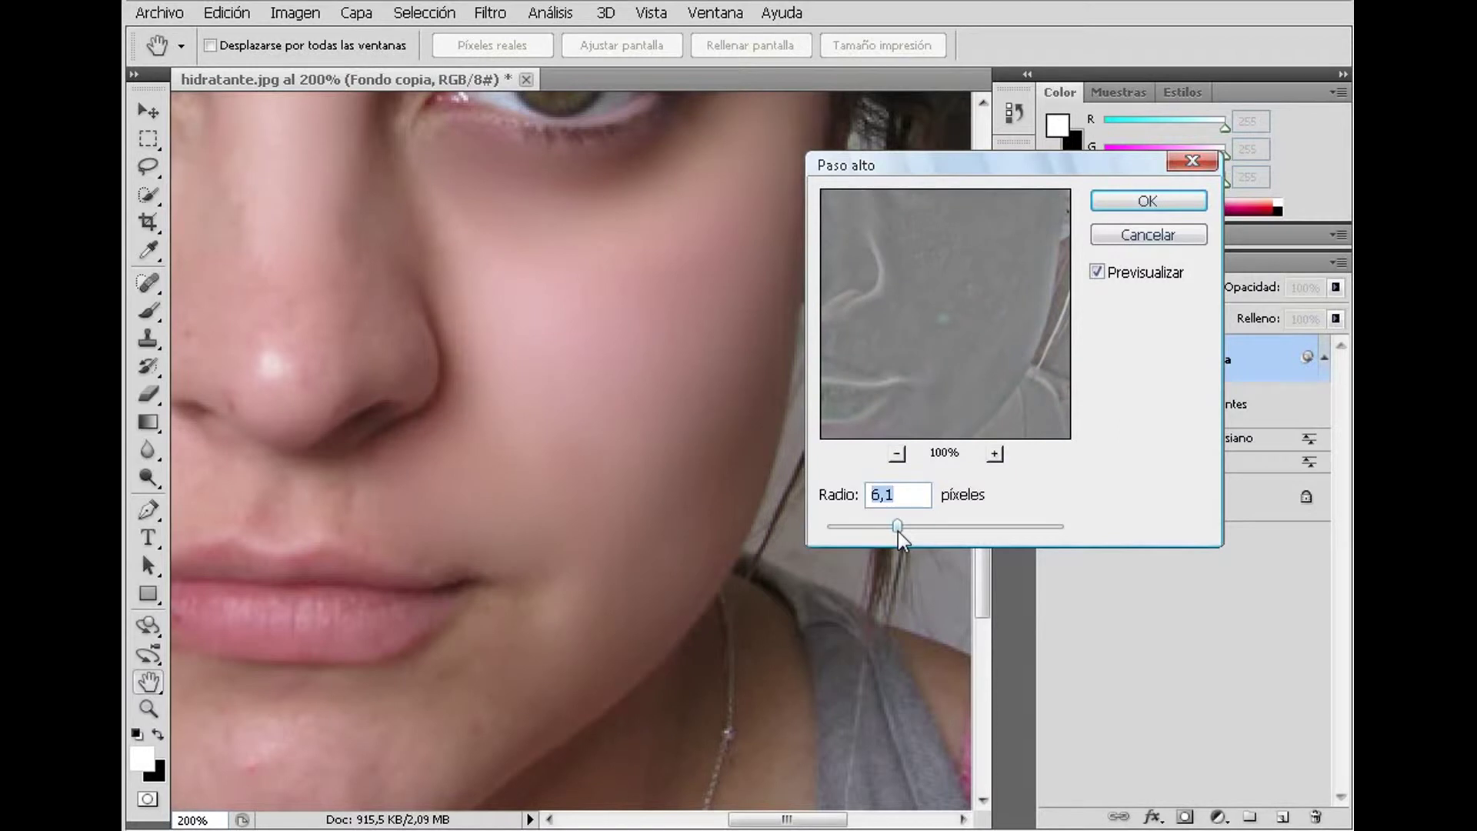
pyautogui.moveTo(885, 533); pyautogui.dragTo(908, 528)
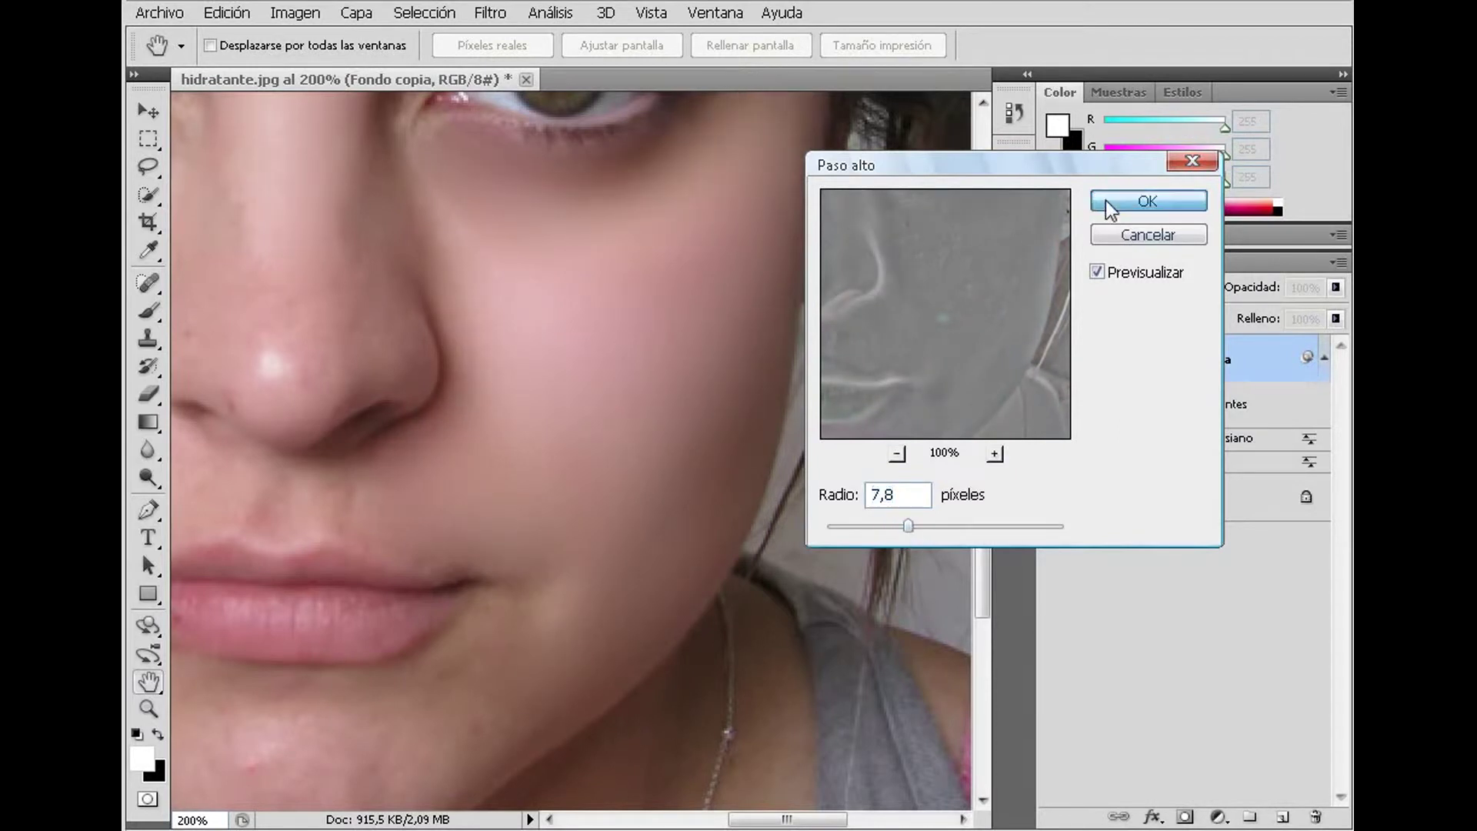
pyautogui.click(1146, 202)
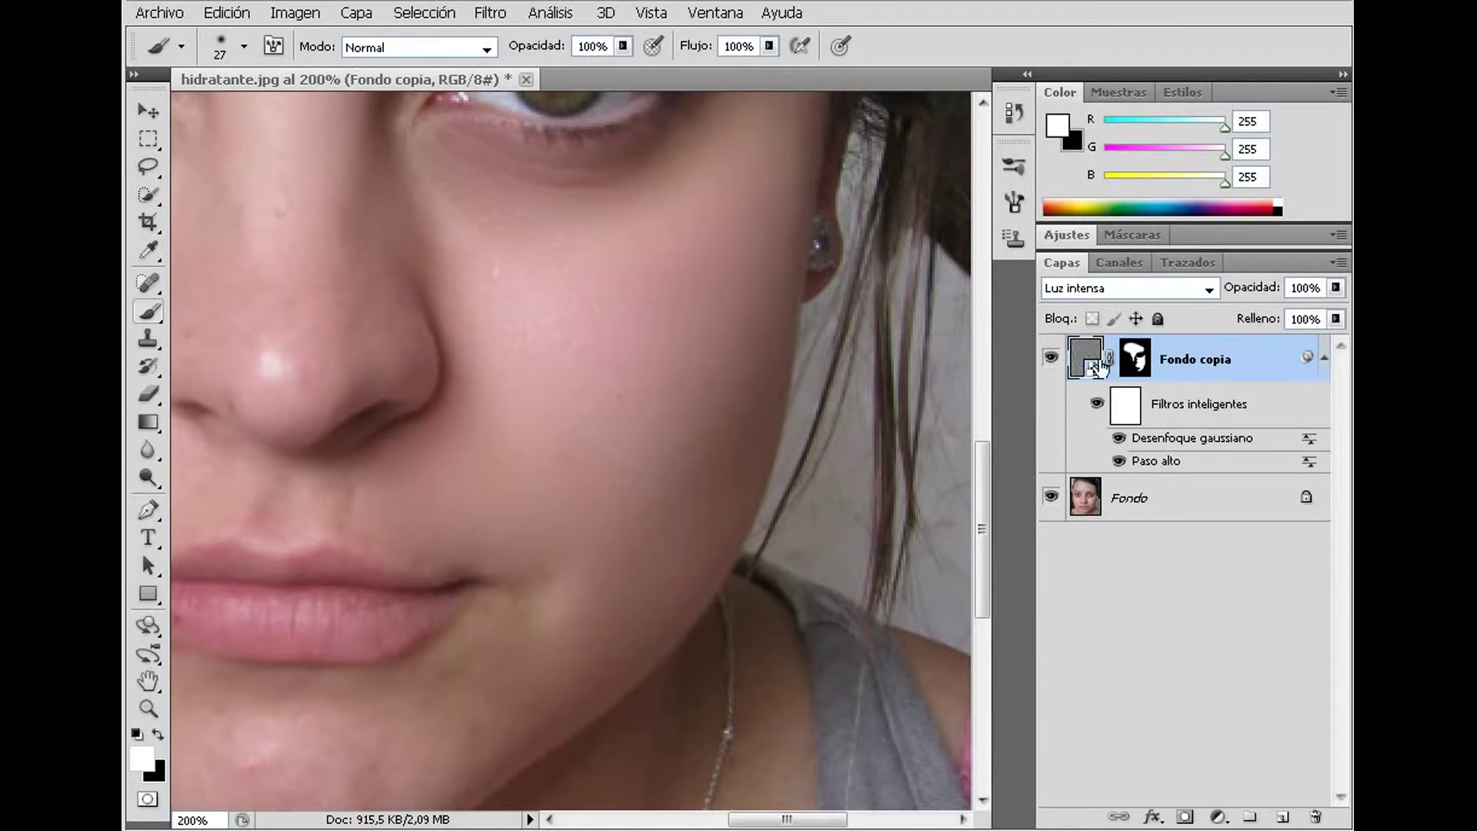
# - Target the layer mask, then nudge the Paso alto radius to 8,0 px
pyautogui.click(1137, 358)
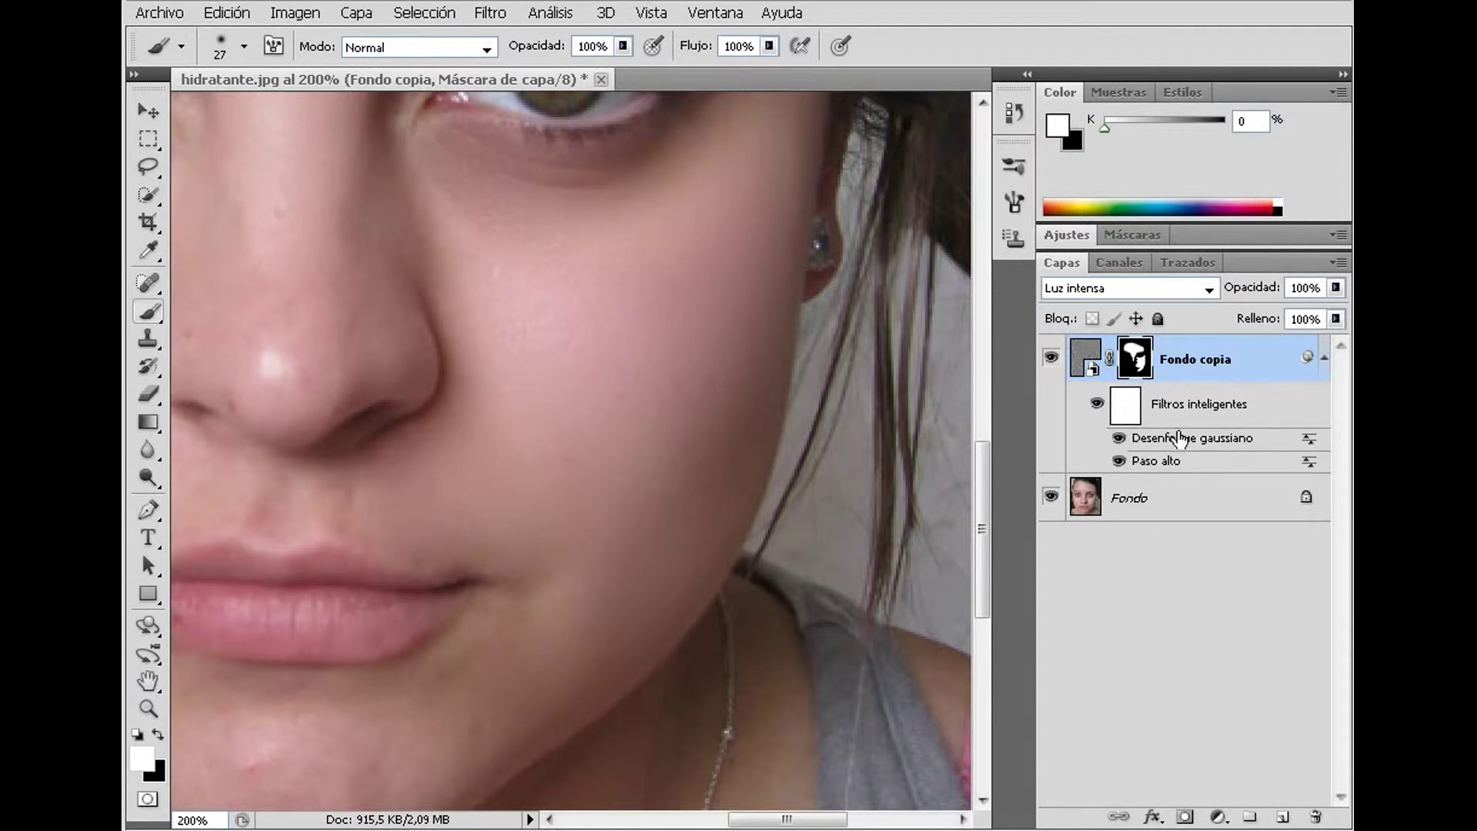
pyautogui.doubleClick(1169, 462)
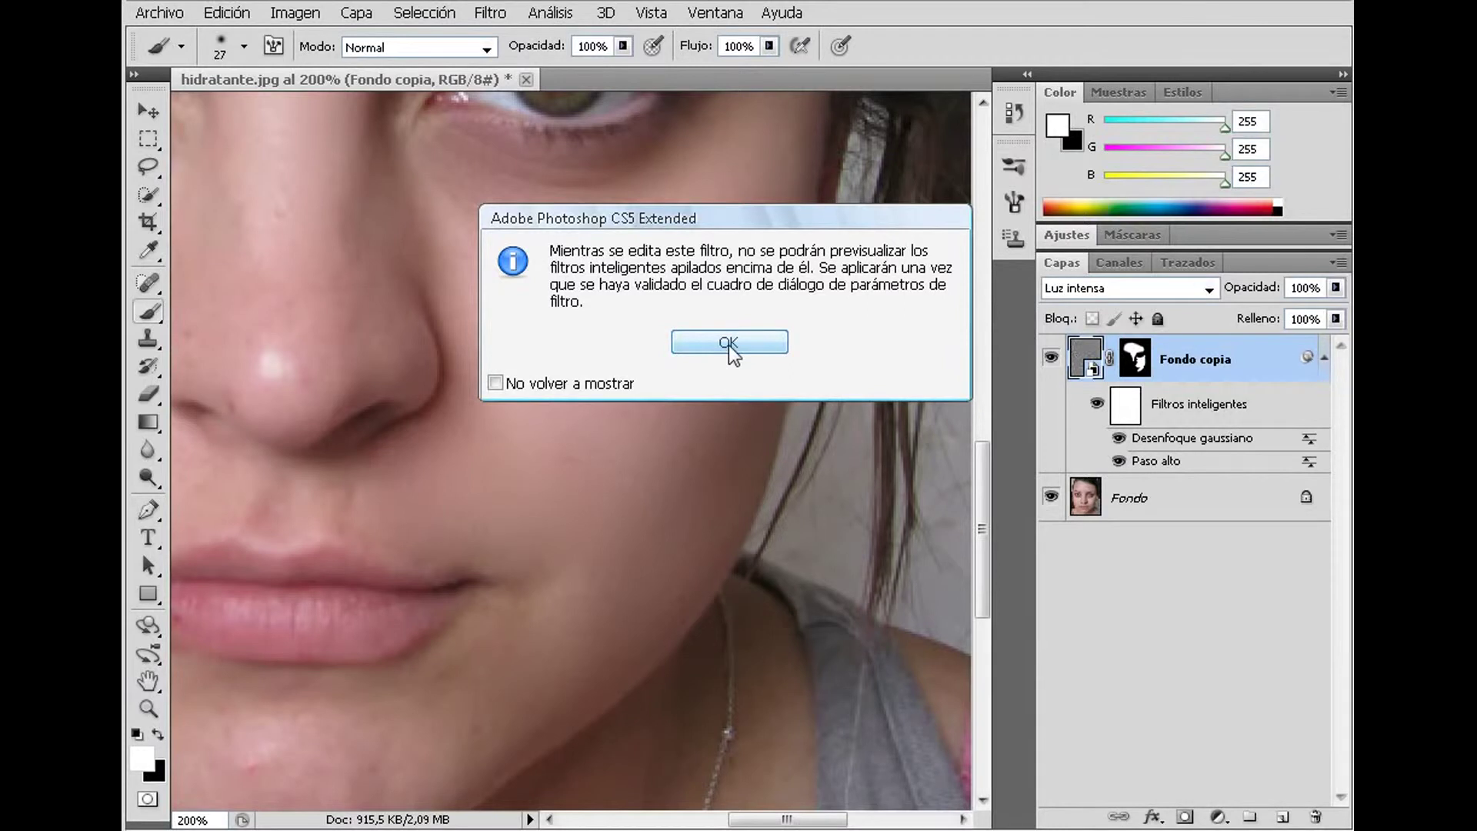
pyautogui.click(728, 345)
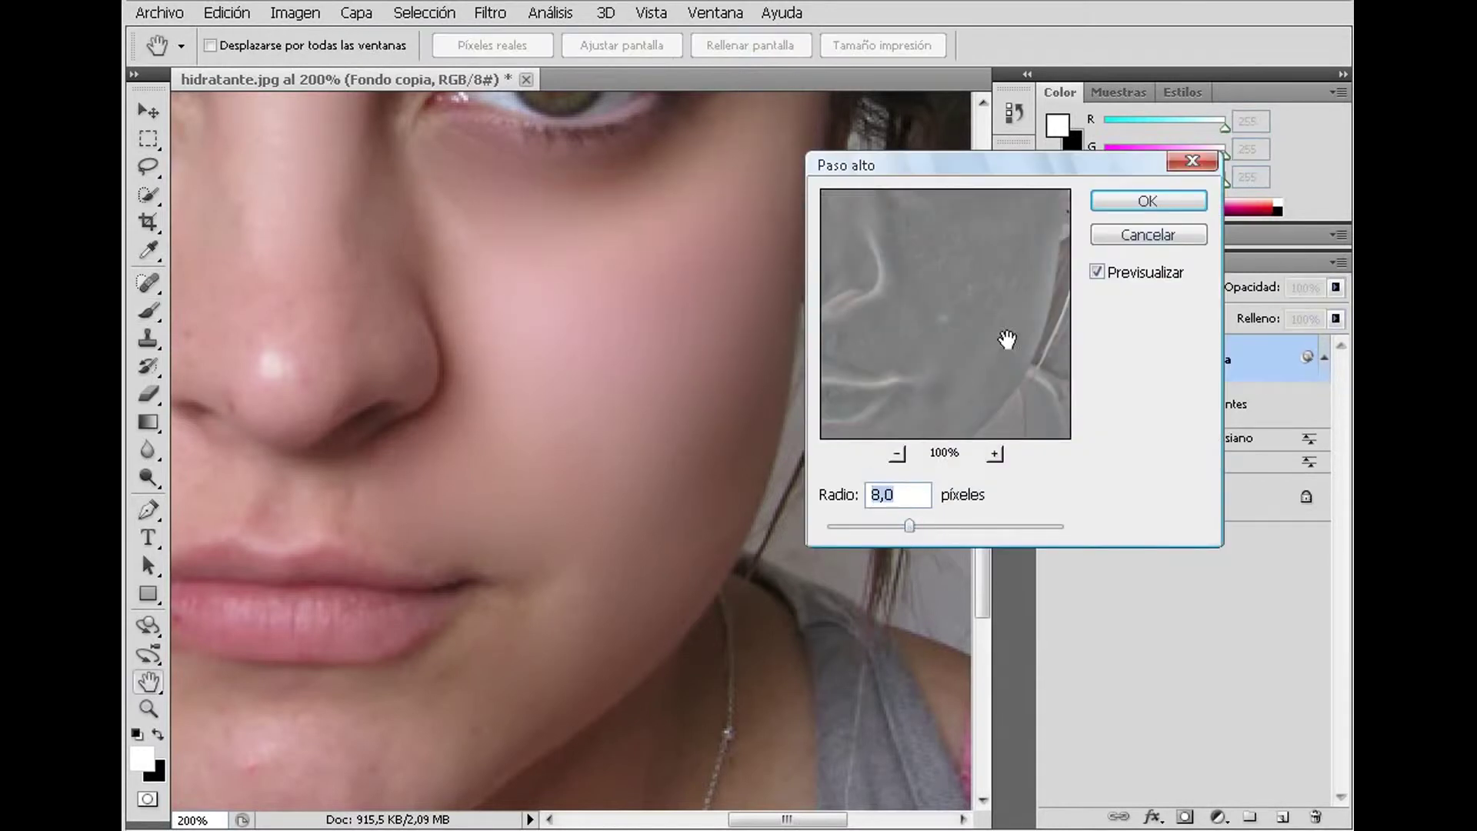
pyautogui.click(1111, 208)
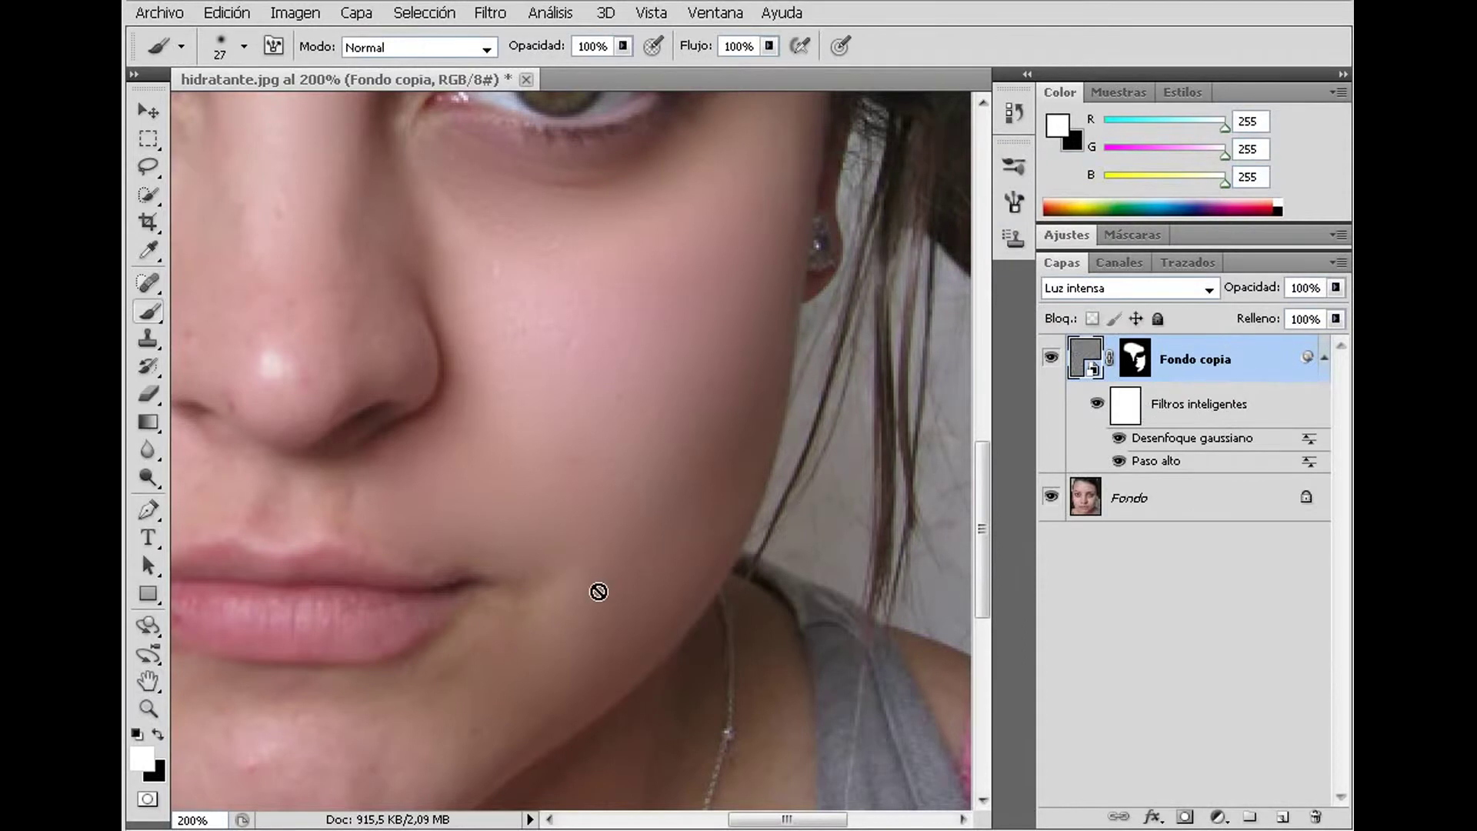
# - Paint the mask over the cheek blemish, lip corner and dark skin under the eye
pyautogui.click(1135, 356)
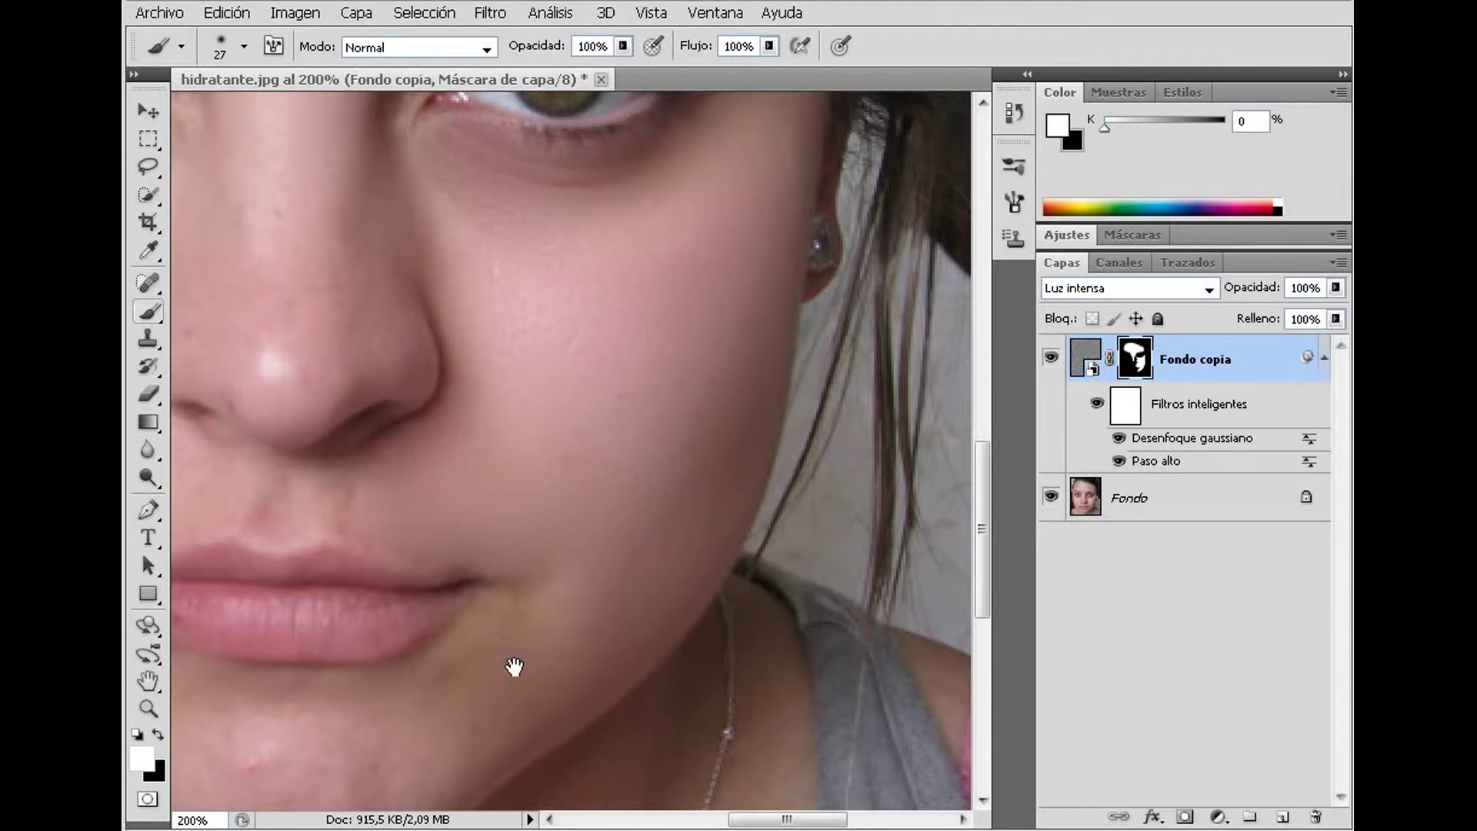
pyautogui.moveTo(501, 656); pyautogui.dragTo(700, 558)
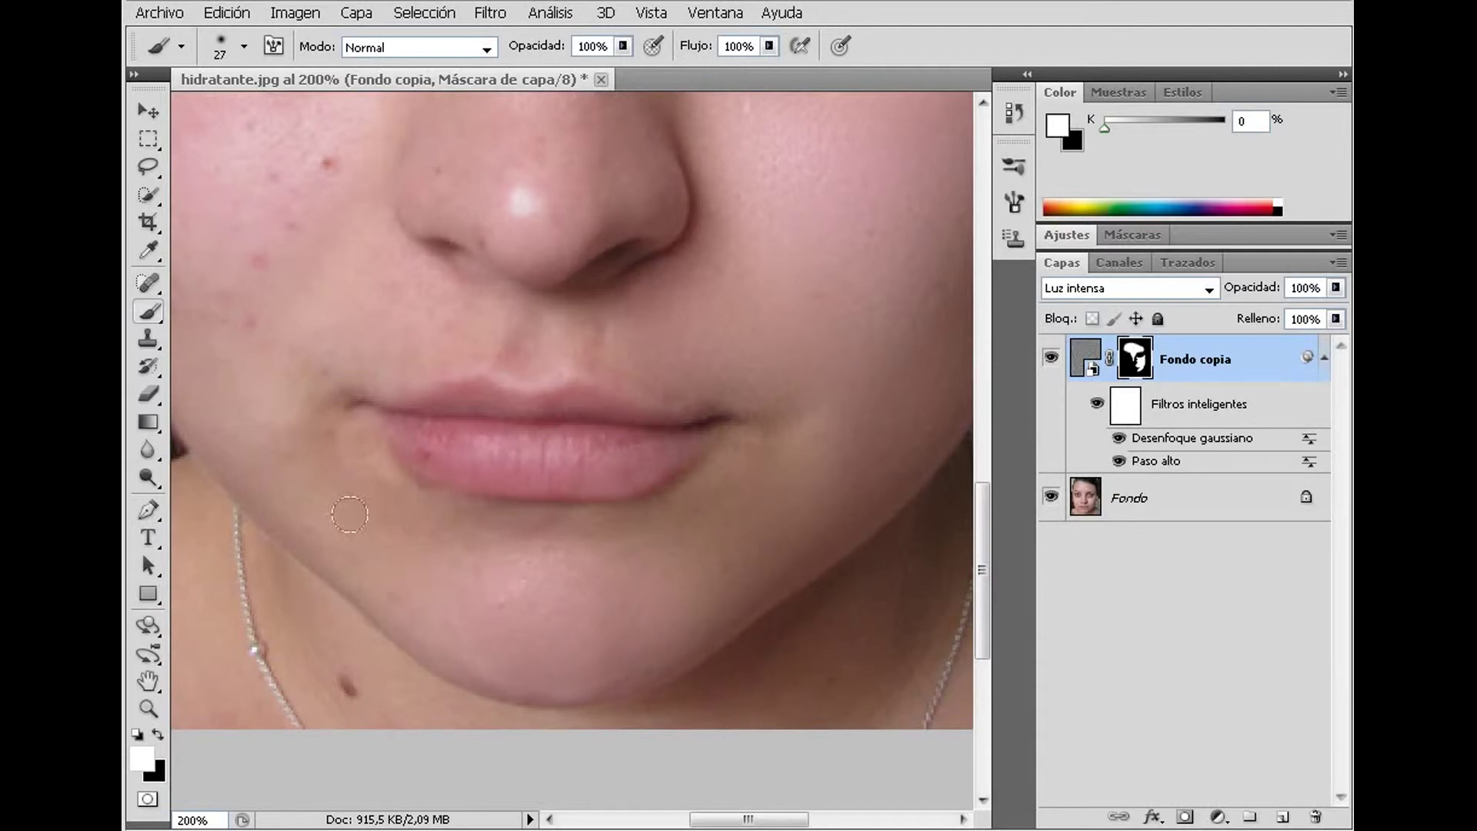
pyautogui.click(320, 159)
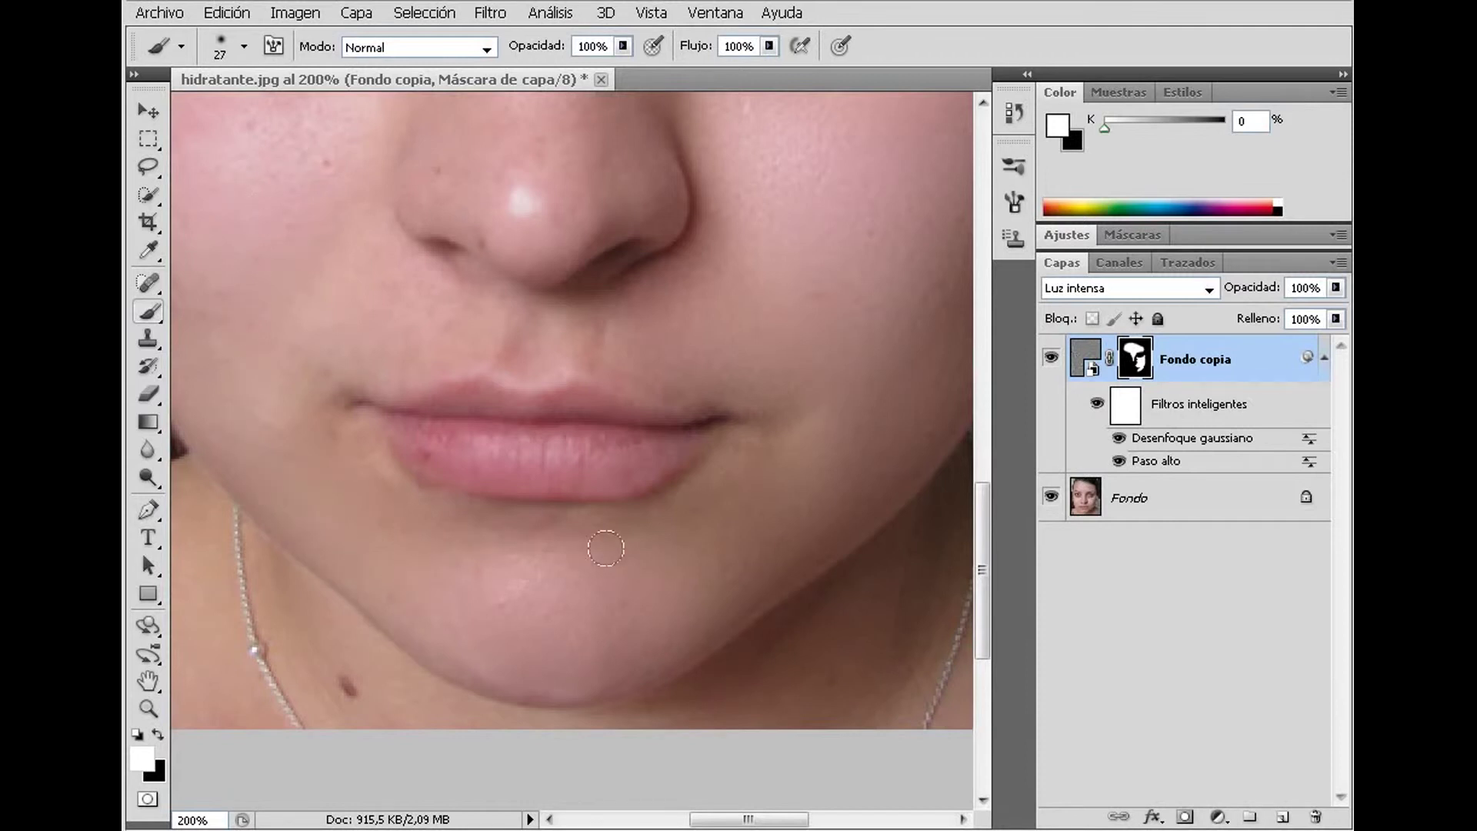
pyautogui.moveTo(350, 453); pyautogui.dragTo(323, 439)
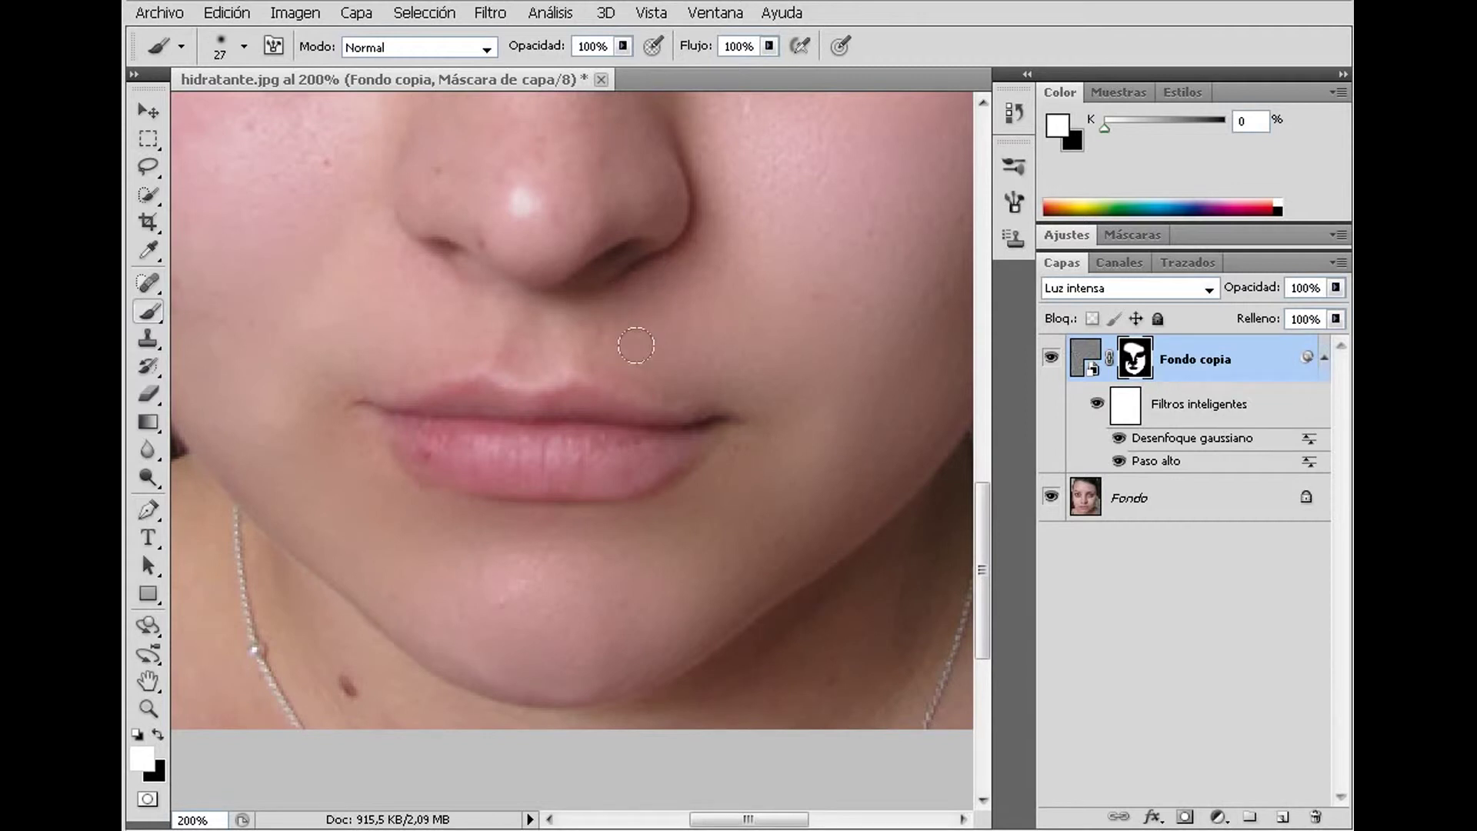
pyautogui.moveTo(578, 347); pyautogui.dragTo(600, 538)
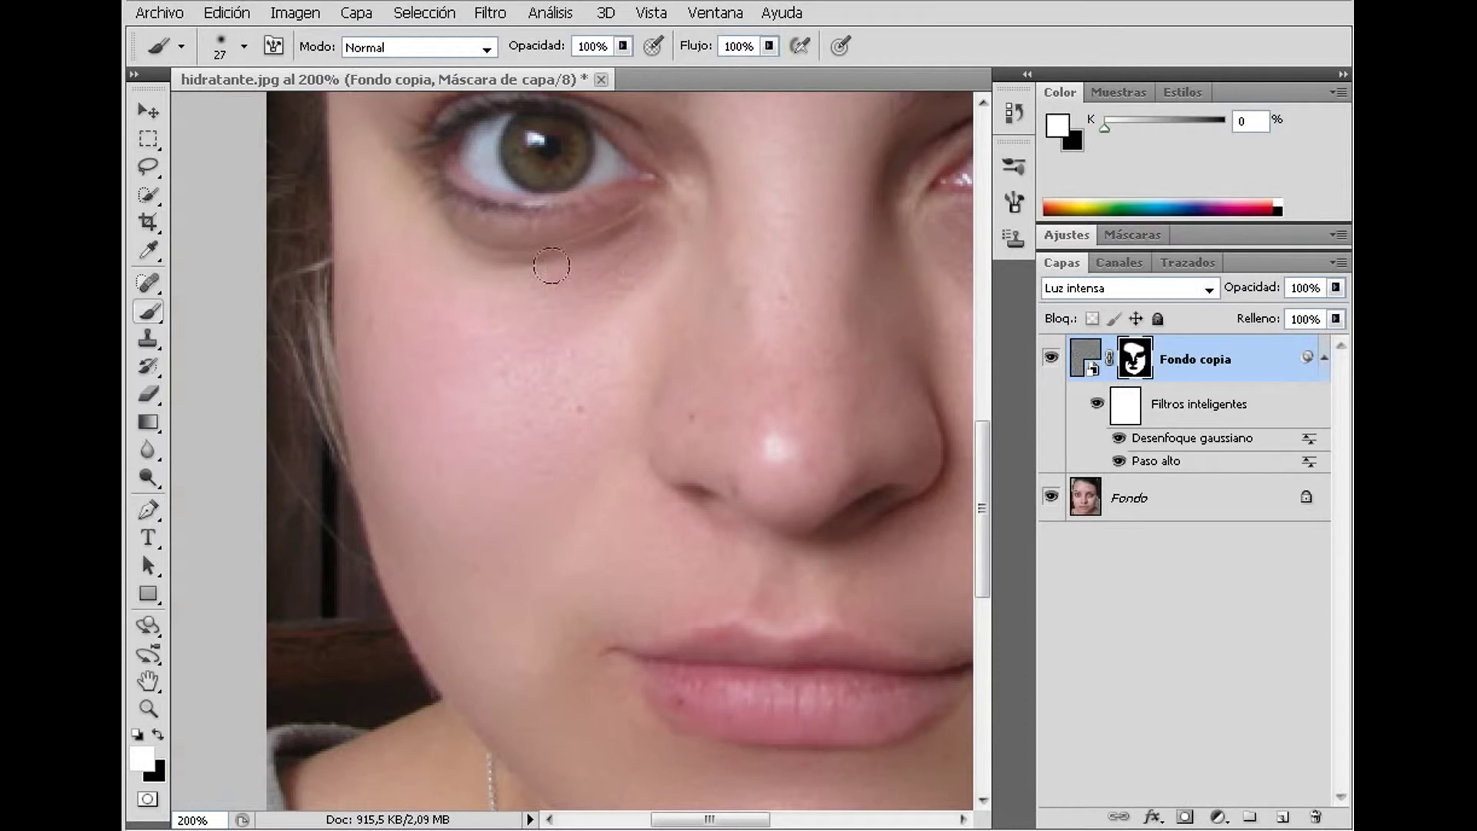
pyautogui.moveTo(445, 237); pyautogui.dragTo(658, 214)
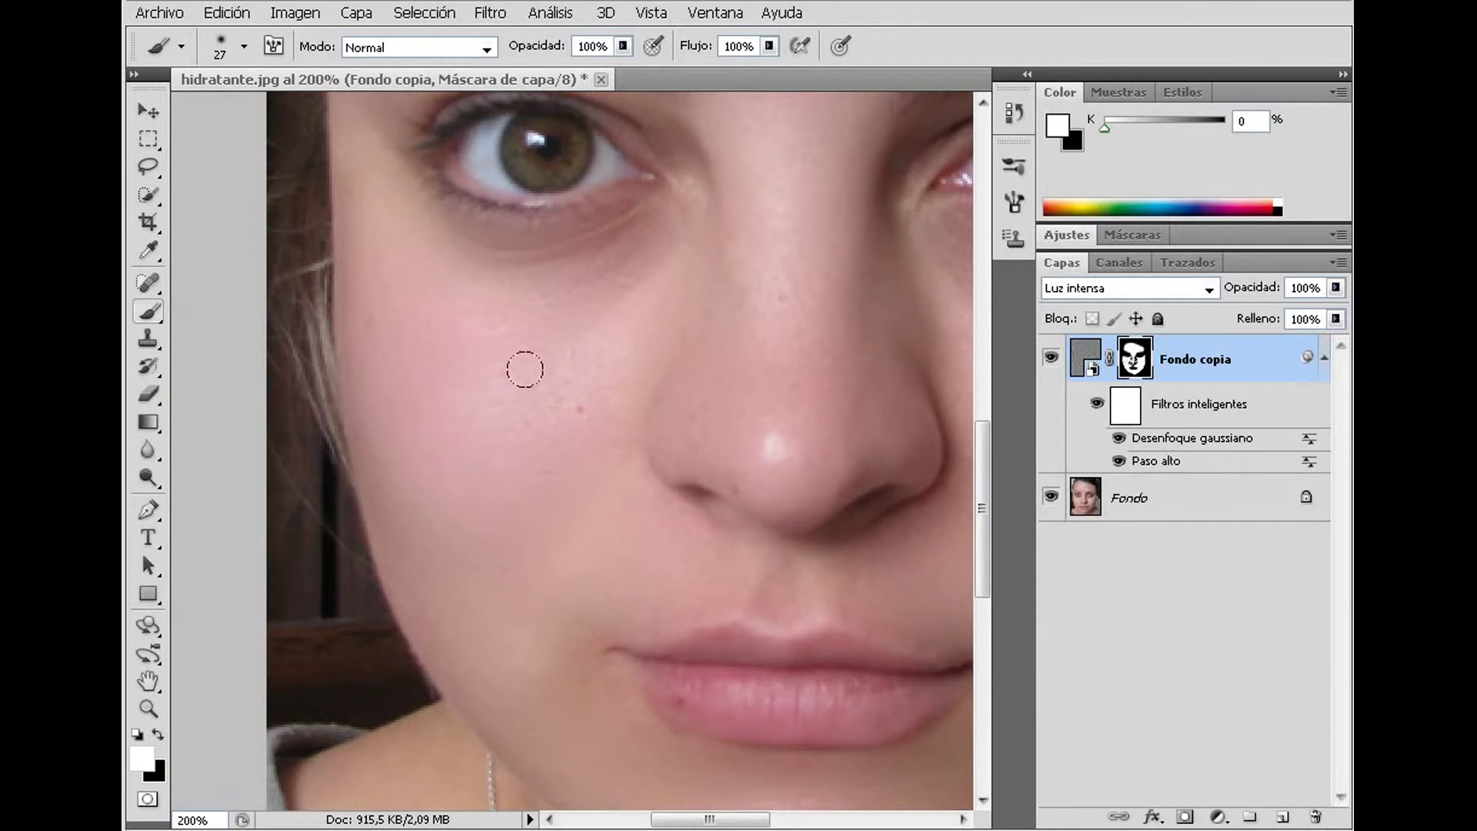
# - Paint smoothing onto the mask under the left eye, then reduce the brush size to 15 px
pyautogui.moveTo(528, 385); pyautogui.dragTo(521, 685)
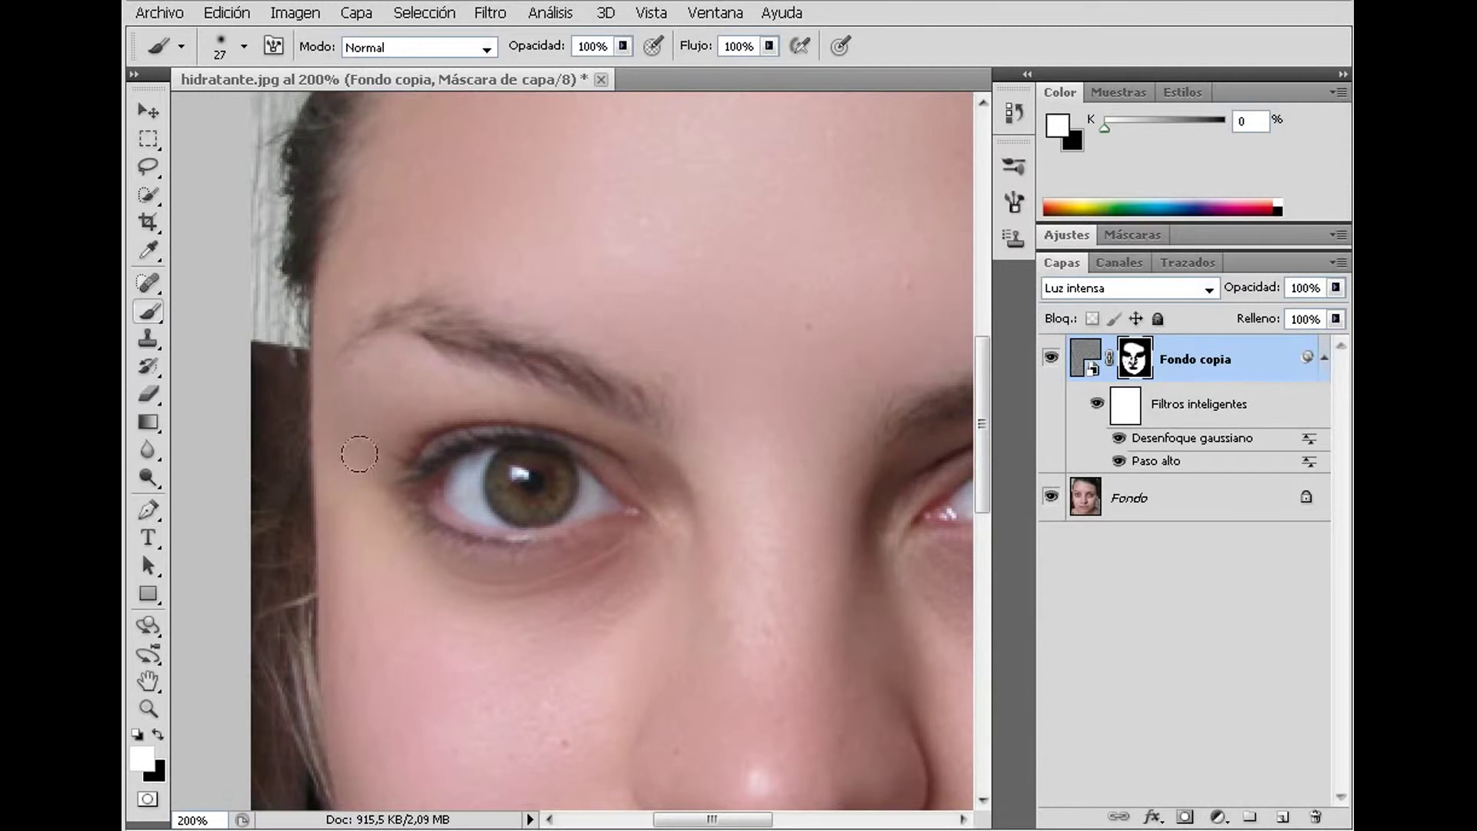
pyautogui.rightClick(475, 387)
pyautogui.click(528, 445)
pyautogui.press('Return')
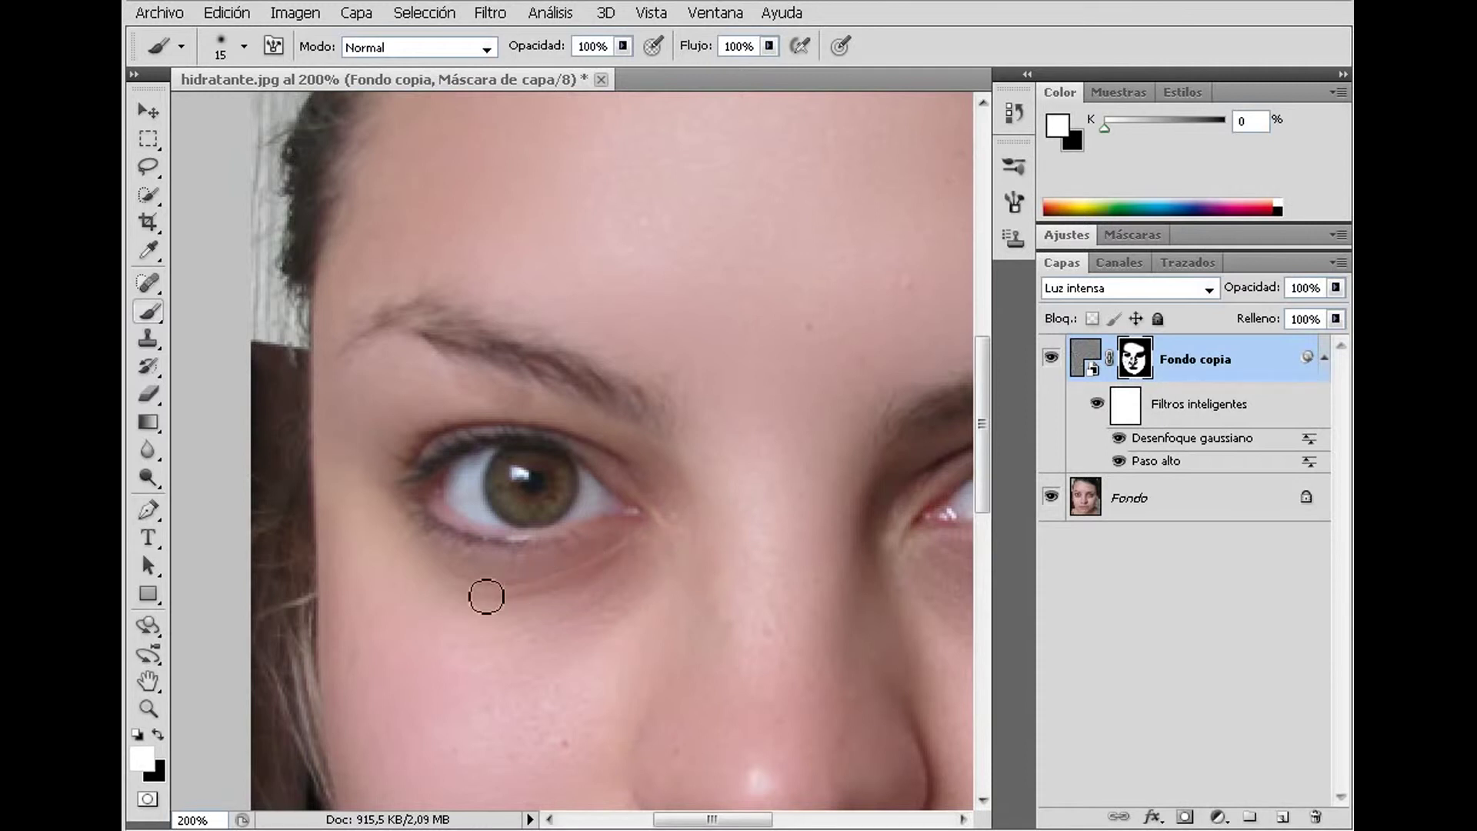
# - Paint smoothing onto the mask beneath the right eyebrow, then zoom out to see the whole face
pyautogui.moveTo(673, 610); pyautogui.dragTo(321, 562)
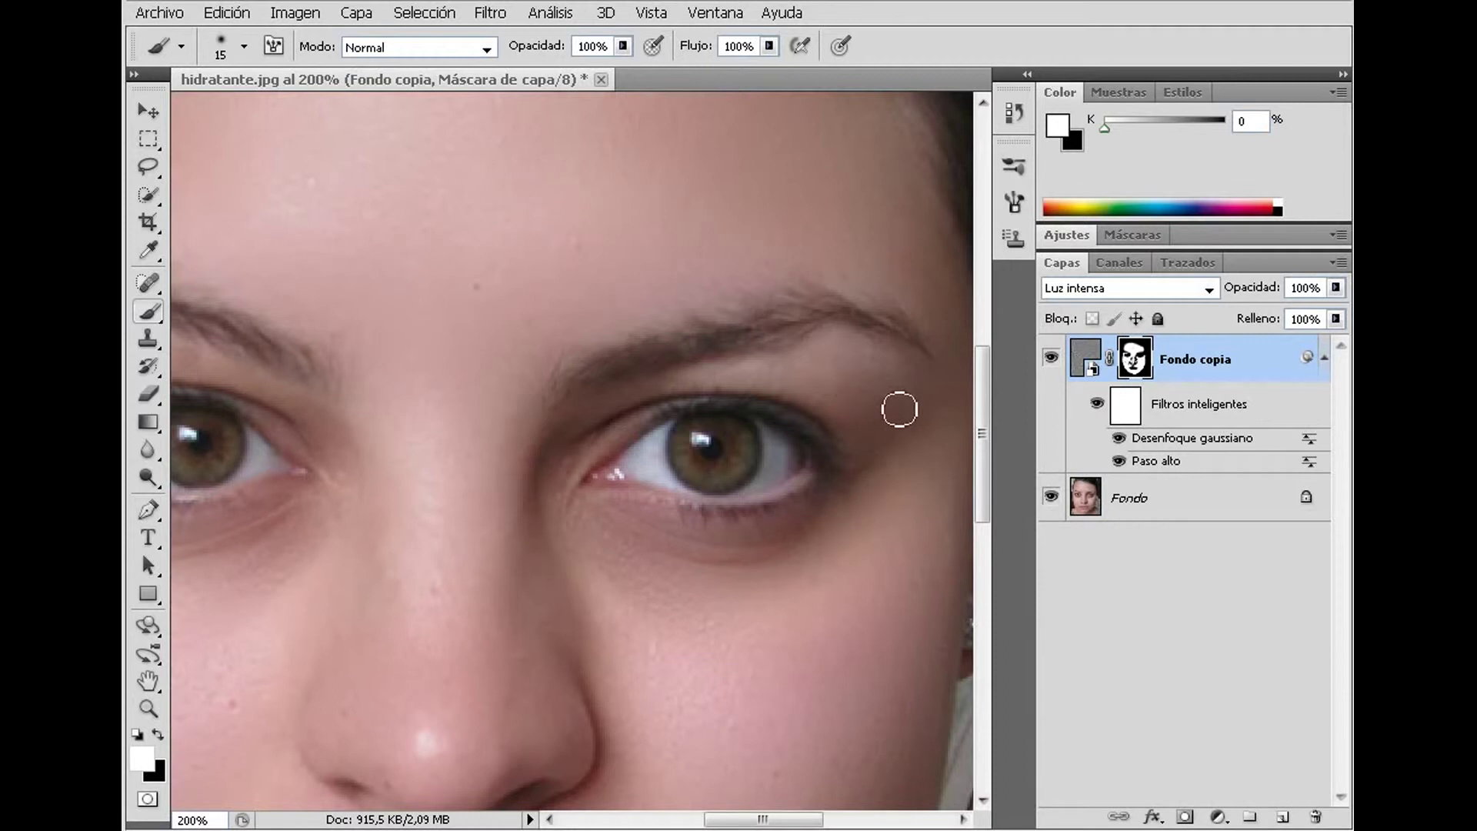
pyautogui.moveTo(782, 372); pyautogui.dragTo(746, 382)
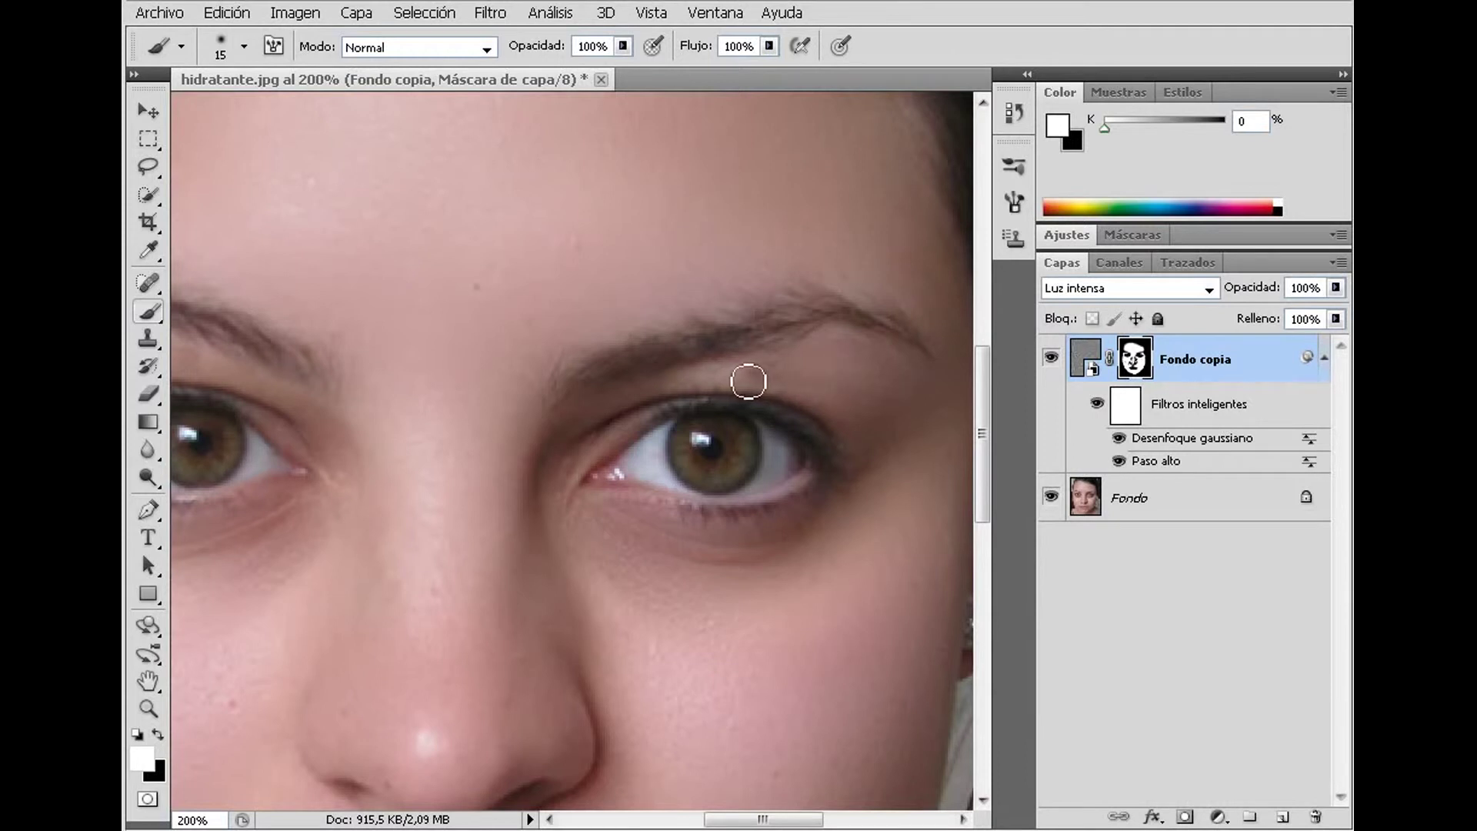
pyautogui.moveTo(752, 386)
pyautogui.mouseDown()
pyautogui.moveTo(805, 390)
pyautogui.moveTo(766, 379)
pyautogui.mouseUp()
pyautogui.moveTo(766, 379)
pyautogui.mouseDown()
pyautogui.moveTo(686, 390)
pyautogui.moveTo(898, 398)
pyautogui.moveTo(828, 395)
pyautogui.moveTo(813, 368)
pyautogui.moveTo(877, 382)
pyautogui.moveTo(917, 370)
pyautogui.moveTo(943, 464)
pyautogui.mouseUp()
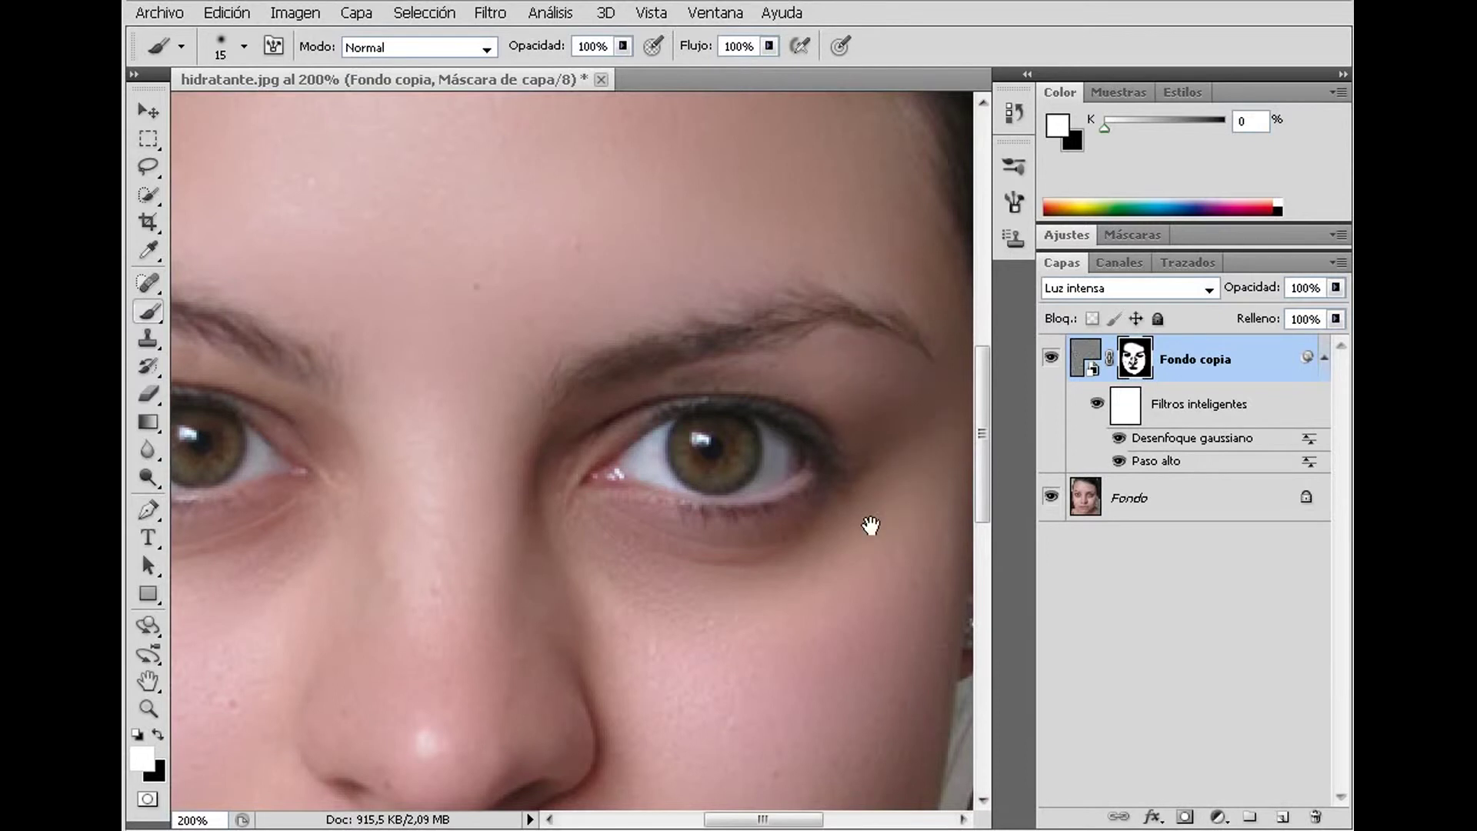
pyautogui.moveTo(871, 526); pyautogui.dragTo(725, 593)
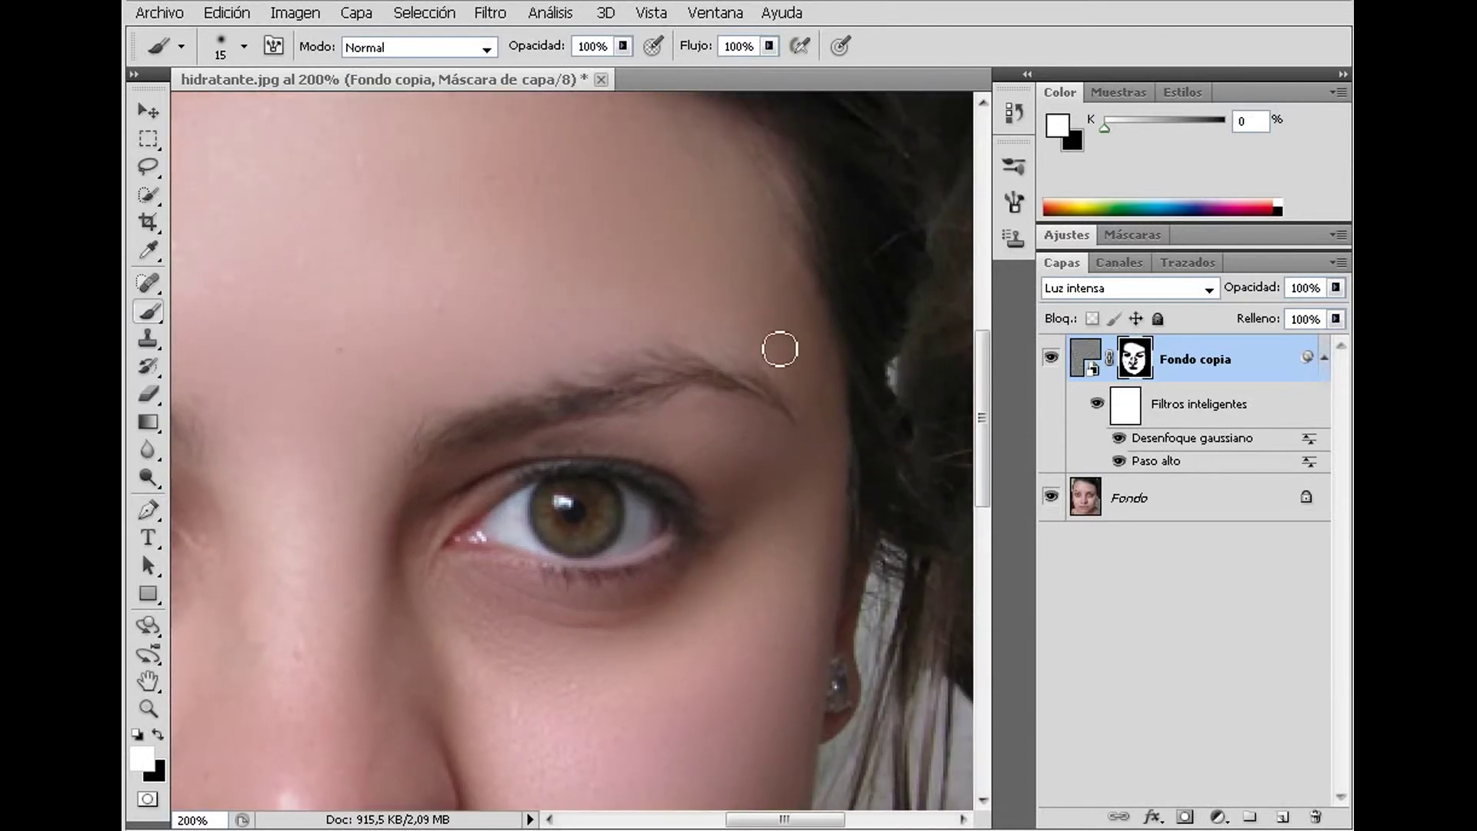
pyautogui.hotkey('ctrl', '-')
pyautogui.hotkey('ctrl', '-')
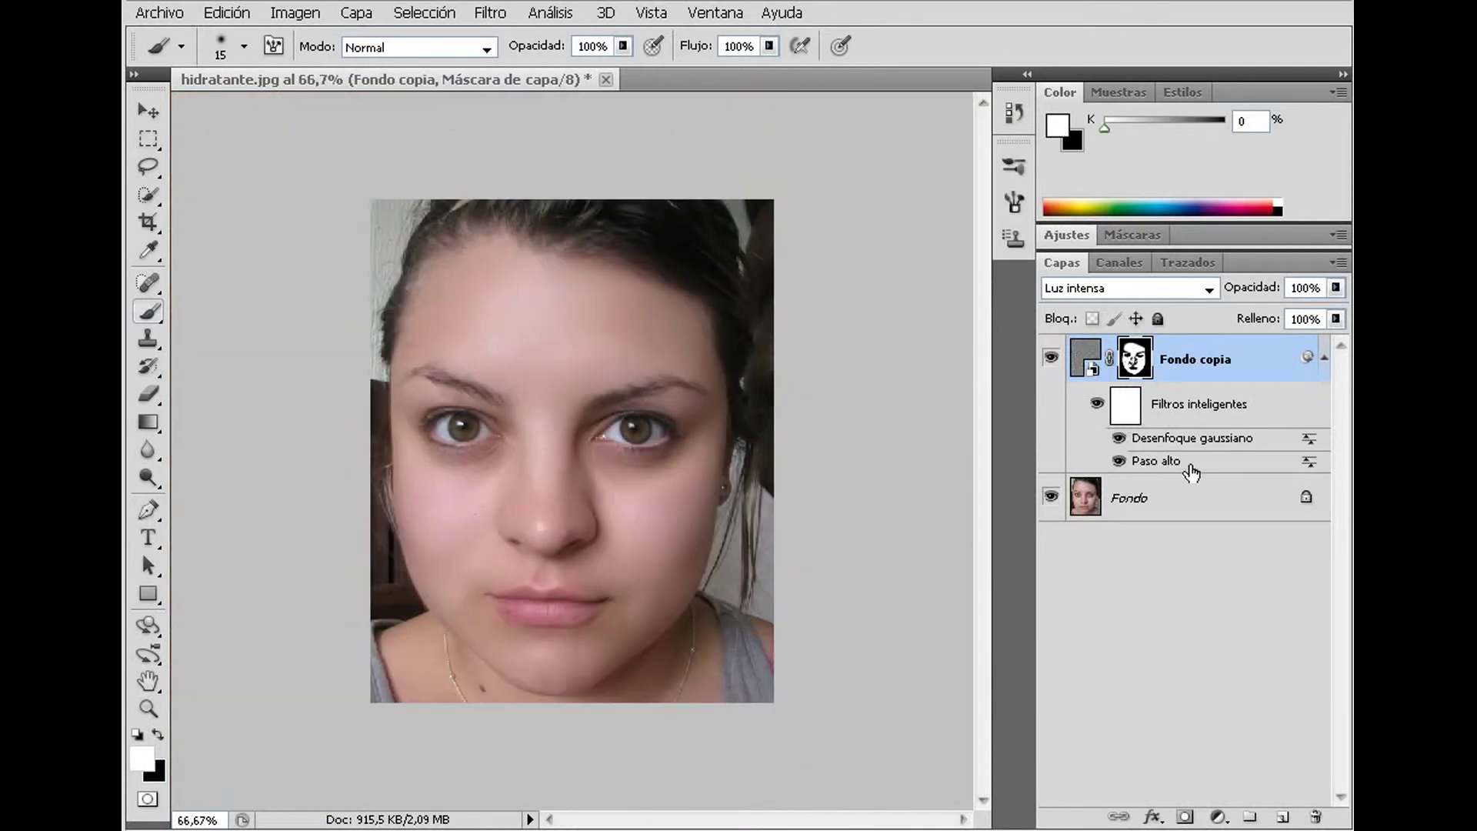
pyautogui.doubleClick(1281, 440)
# - Set the Desenfoque gaussiano smart filter radius to 0,2 pixels, checking at 100% view
pyautogui.moveTo(576, 496); pyautogui.dragTo(597, 496)
pyautogui.moveTo(712, 137); pyautogui.dragTo(911, 117)
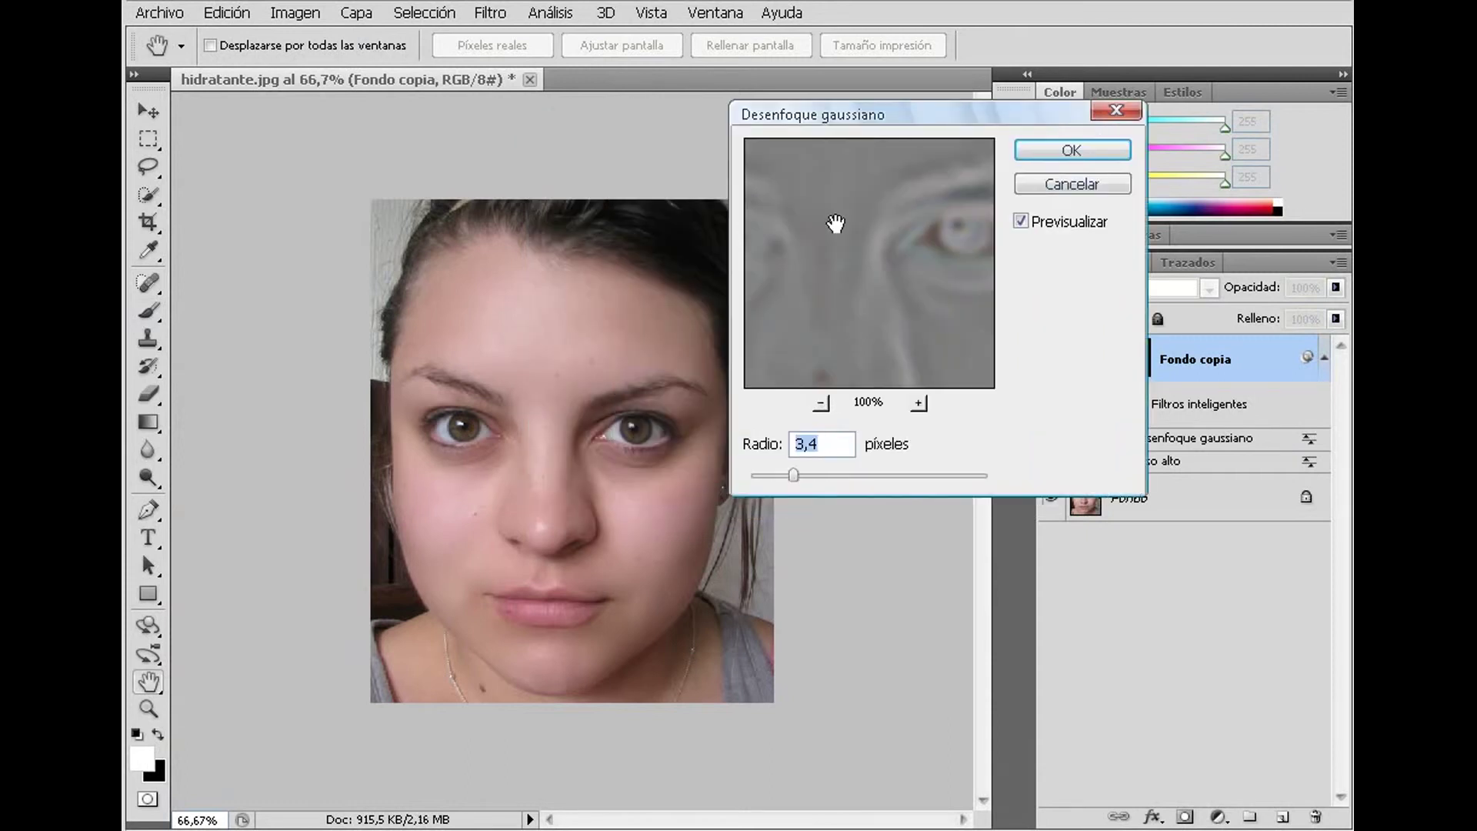
pyautogui.hotkey('ctrl', '1')
pyautogui.moveTo(795, 477)
pyautogui.mouseDown()
pyautogui.moveTo(961, 476)
pyautogui.moveTo(777, 479)
pyautogui.mouseUp()
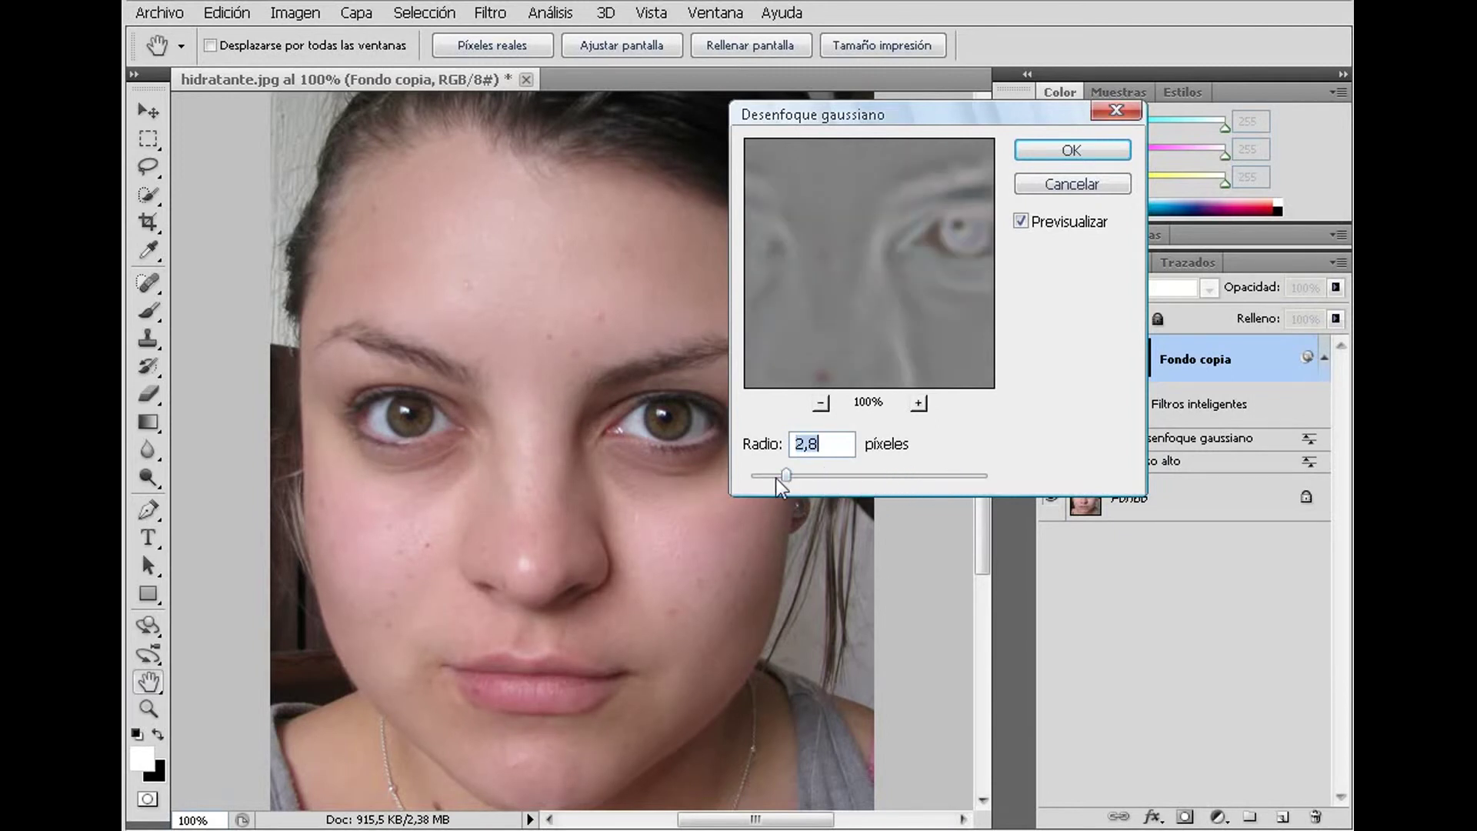
pyautogui.moveTo(776, 477)
pyautogui.mouseDown()
pyautogui.moveTo(754, 479)
pyautogui.moveTo(855, 472)
pyautogui.mouseUp()
pyautogui.moveTo(809, 473); pyautogui.dragTo(759, 478)
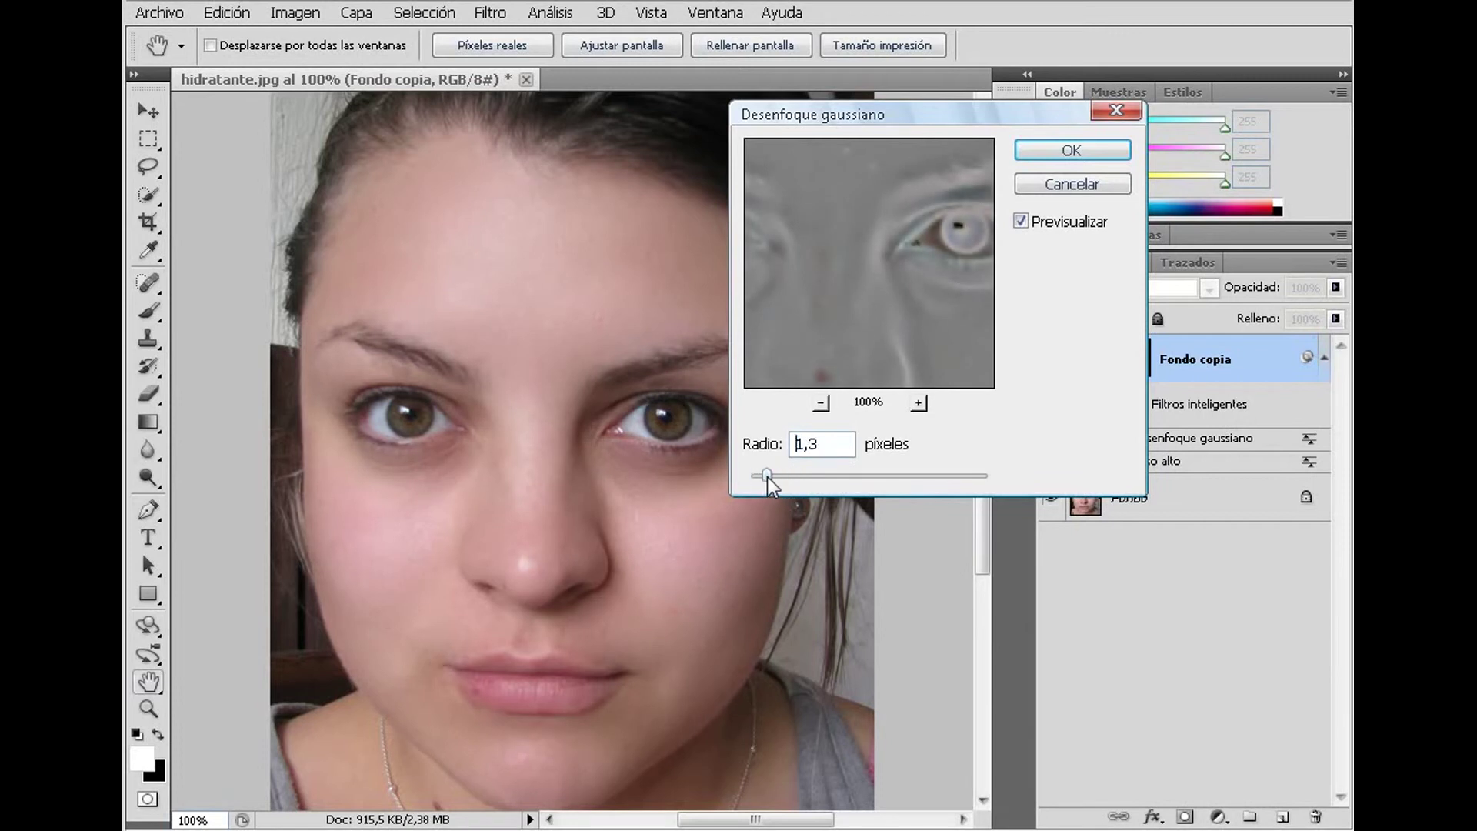
pyautogui.moveTo(759, 478); pyautogui.dragTo(756, 477)
pyautogui.moveTo(756, 477); pyautogui.dragTo(754, 479)
pyautogui.click(1060, 148)
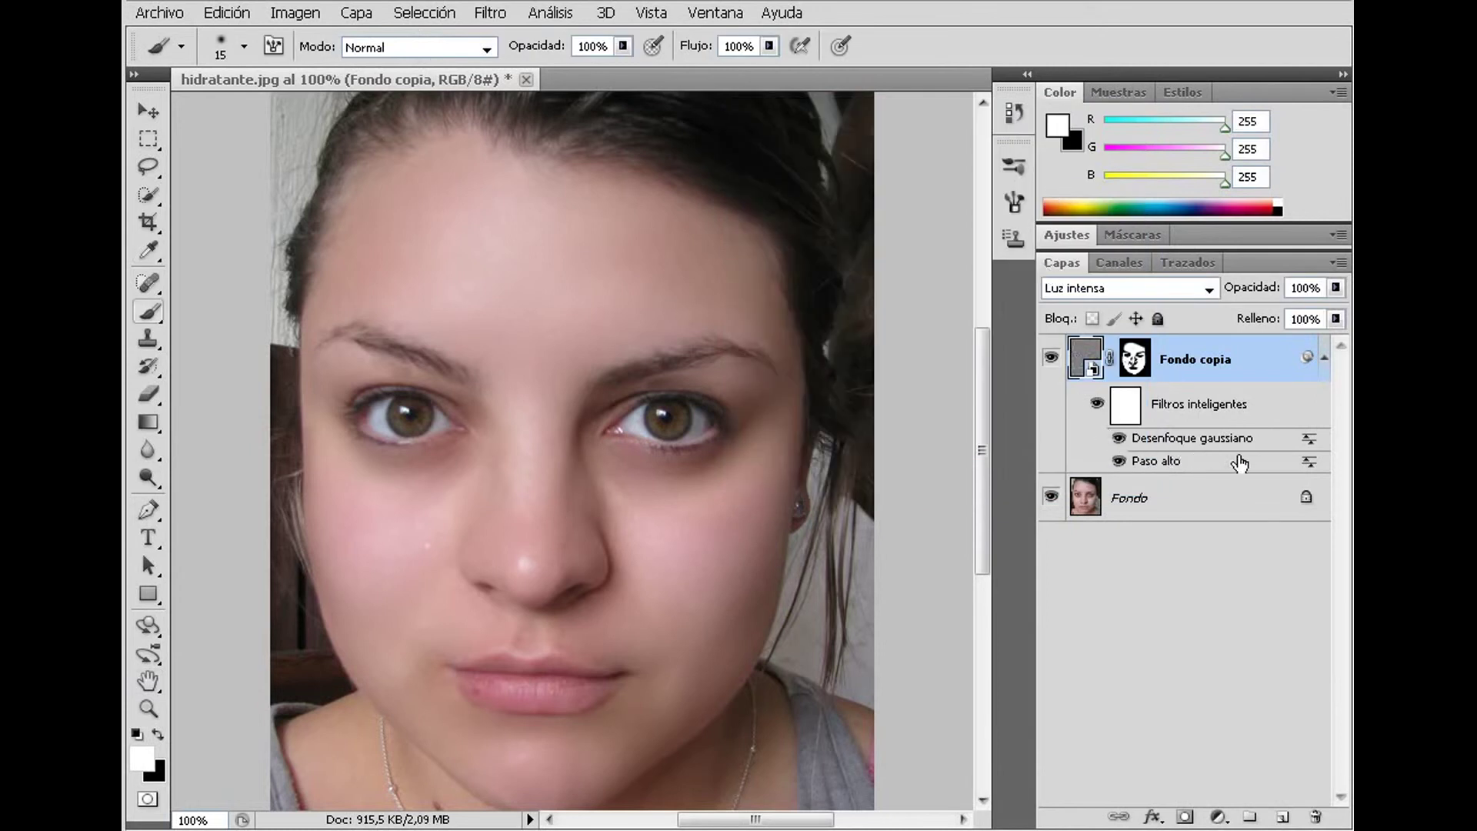
# - Turn off the smart filter notice and set the Paso alto radius to 4 pixels
pyautogui.doubleClick(1240, 462)
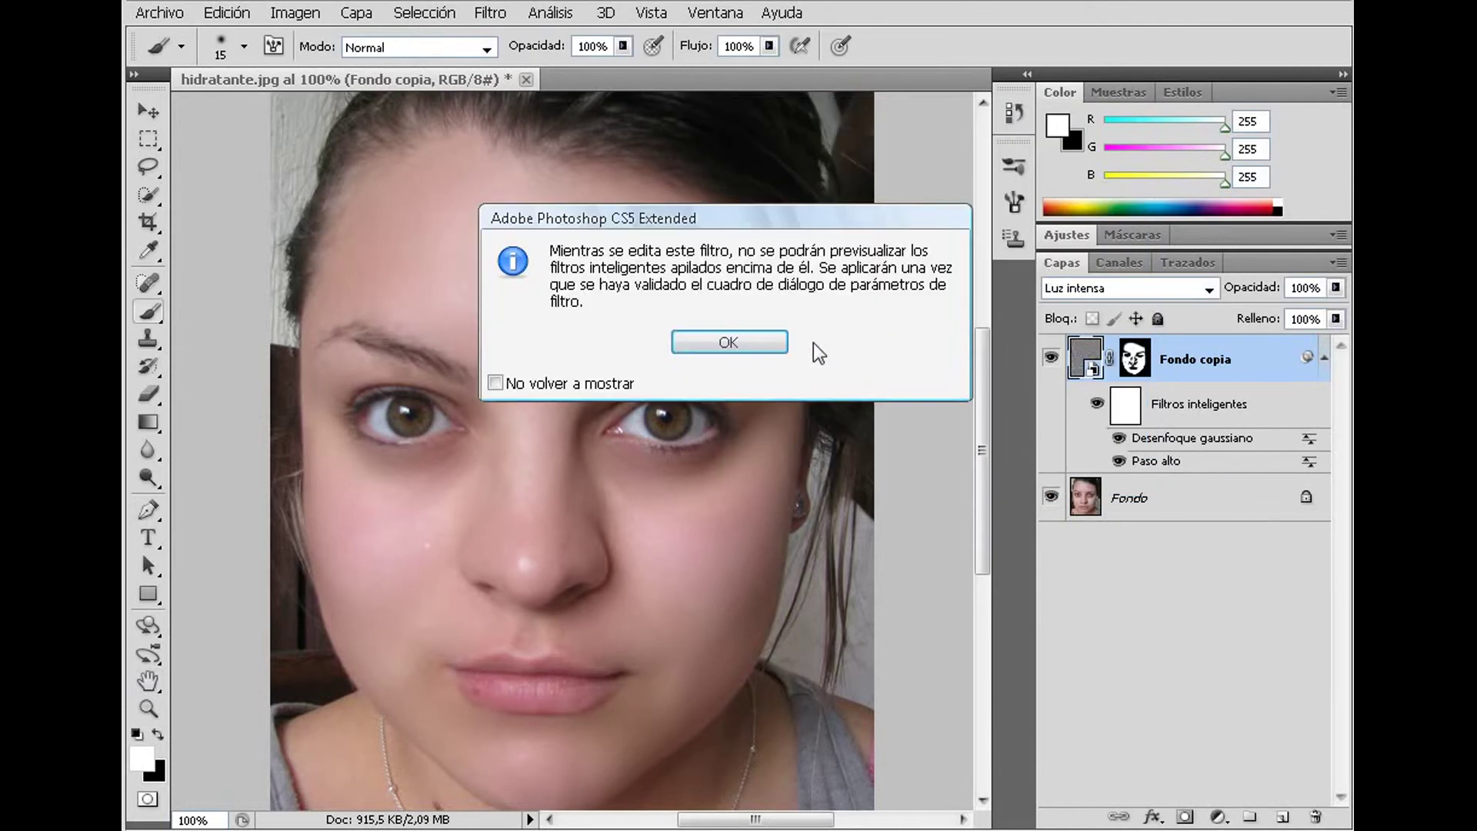
pyautogui.click(495, 382)
pyautogui.click(708, 348)
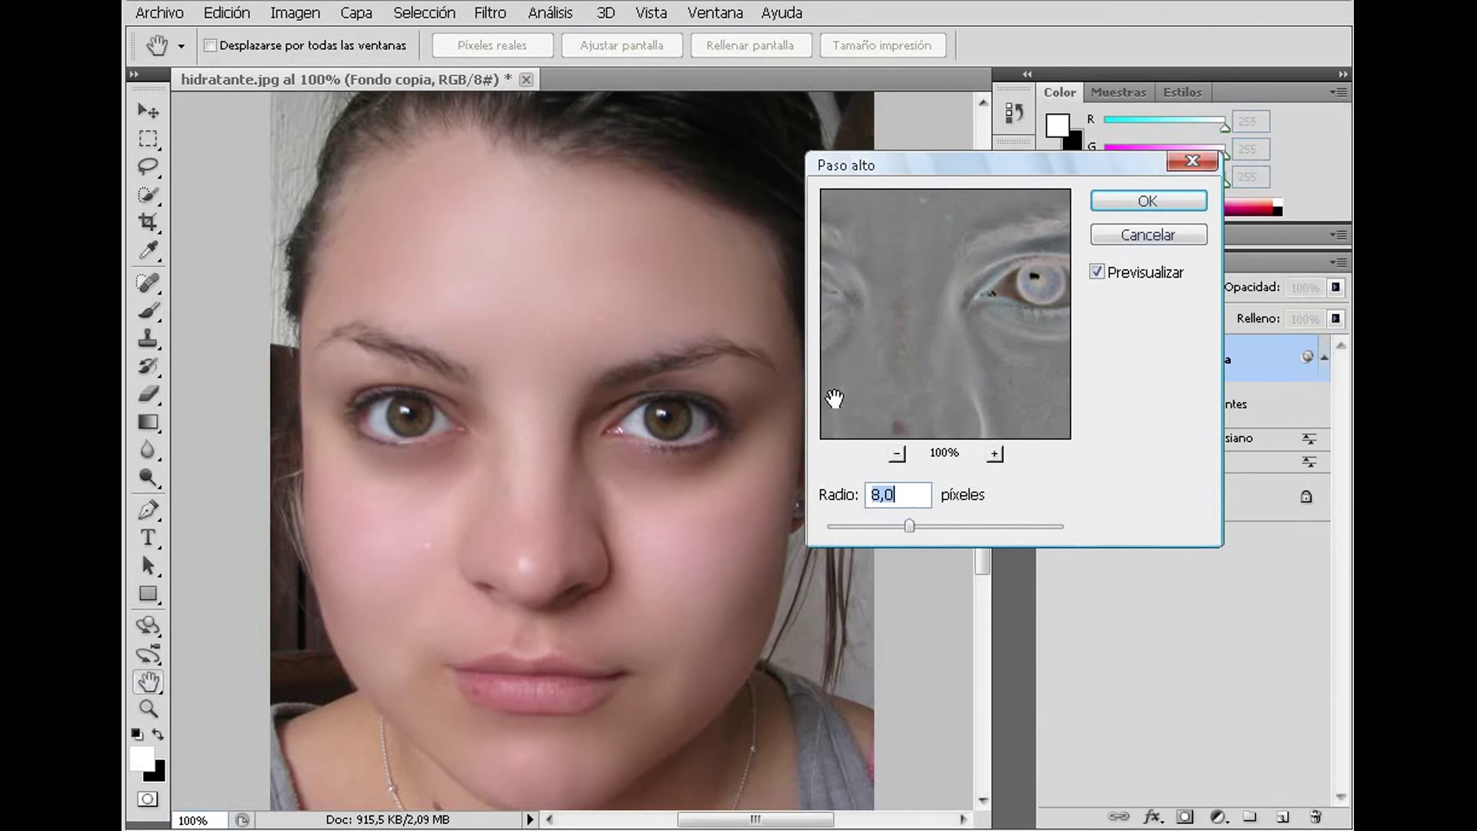
pyautogui.moveTo(884, 525)
pyautogui.mouseDown()
pyautogui.moveTo(1030, 524)
pyautogui.moveTo(833, 528)
pyautogui.moveTo(846, 524)
pyautogui.mouseUp()
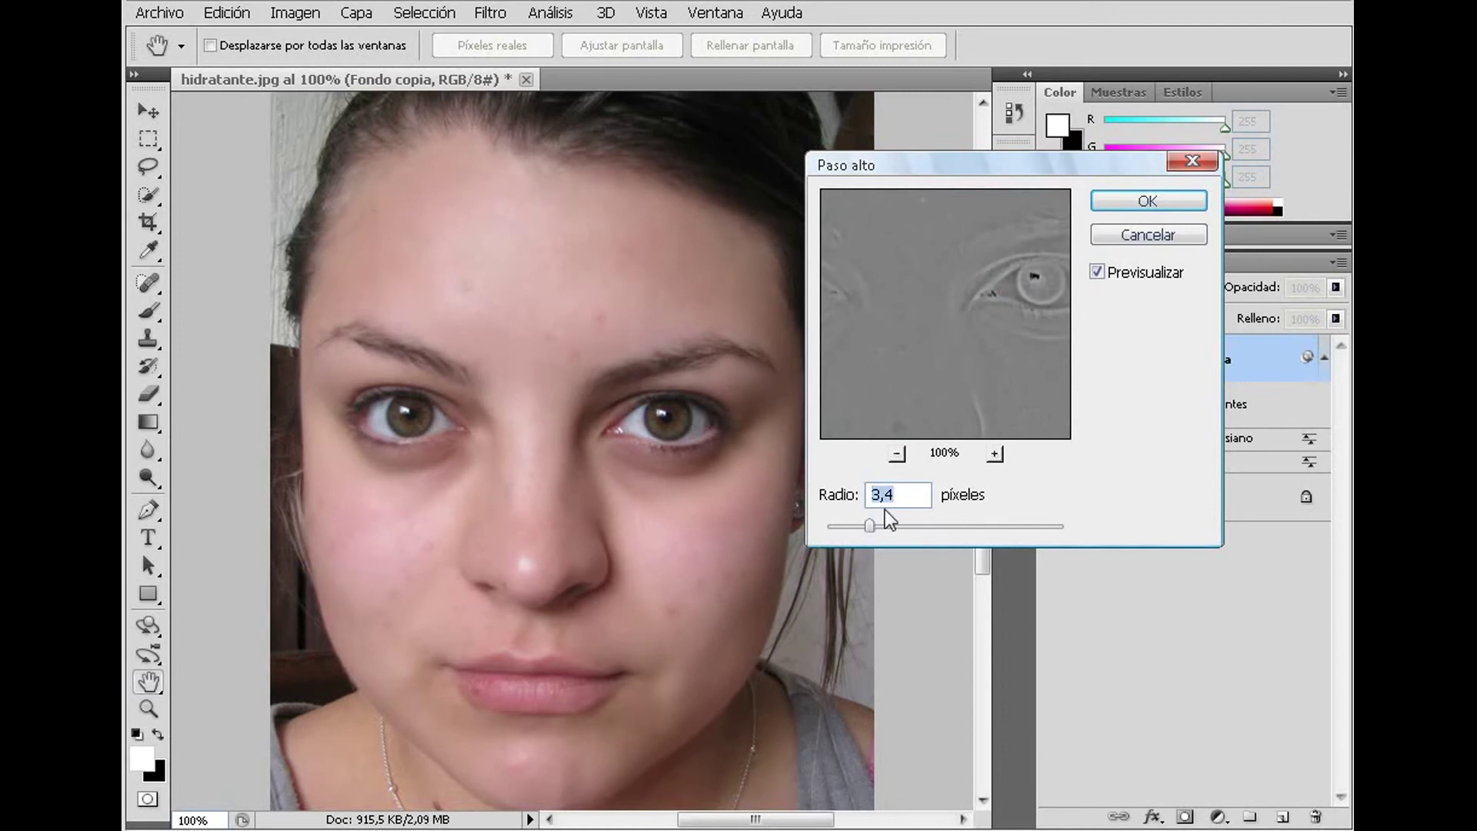
pyautogui.moveTo(875, 528)
pyautogui.mouseDown()
pyautogui.moveTo(929, 526)
pyautogui.moveTo(903, 527)
pyautogui.mouseUp()
pyautogui.moveTo(869, 526); pyautogui.dragTo(878, 526)
pyautogui.click(1106, 204)
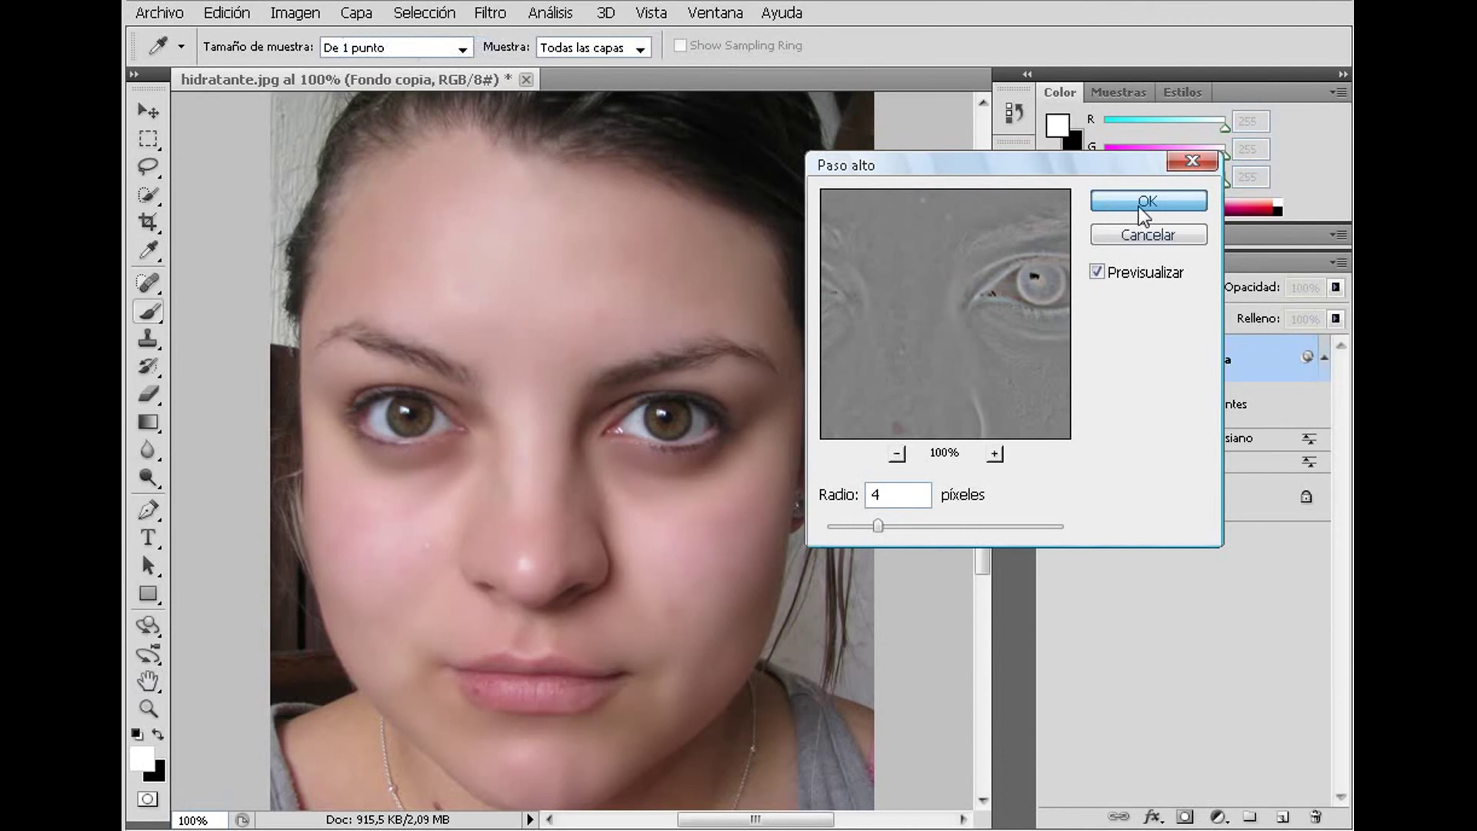
pyautogui.click(1139, 204)
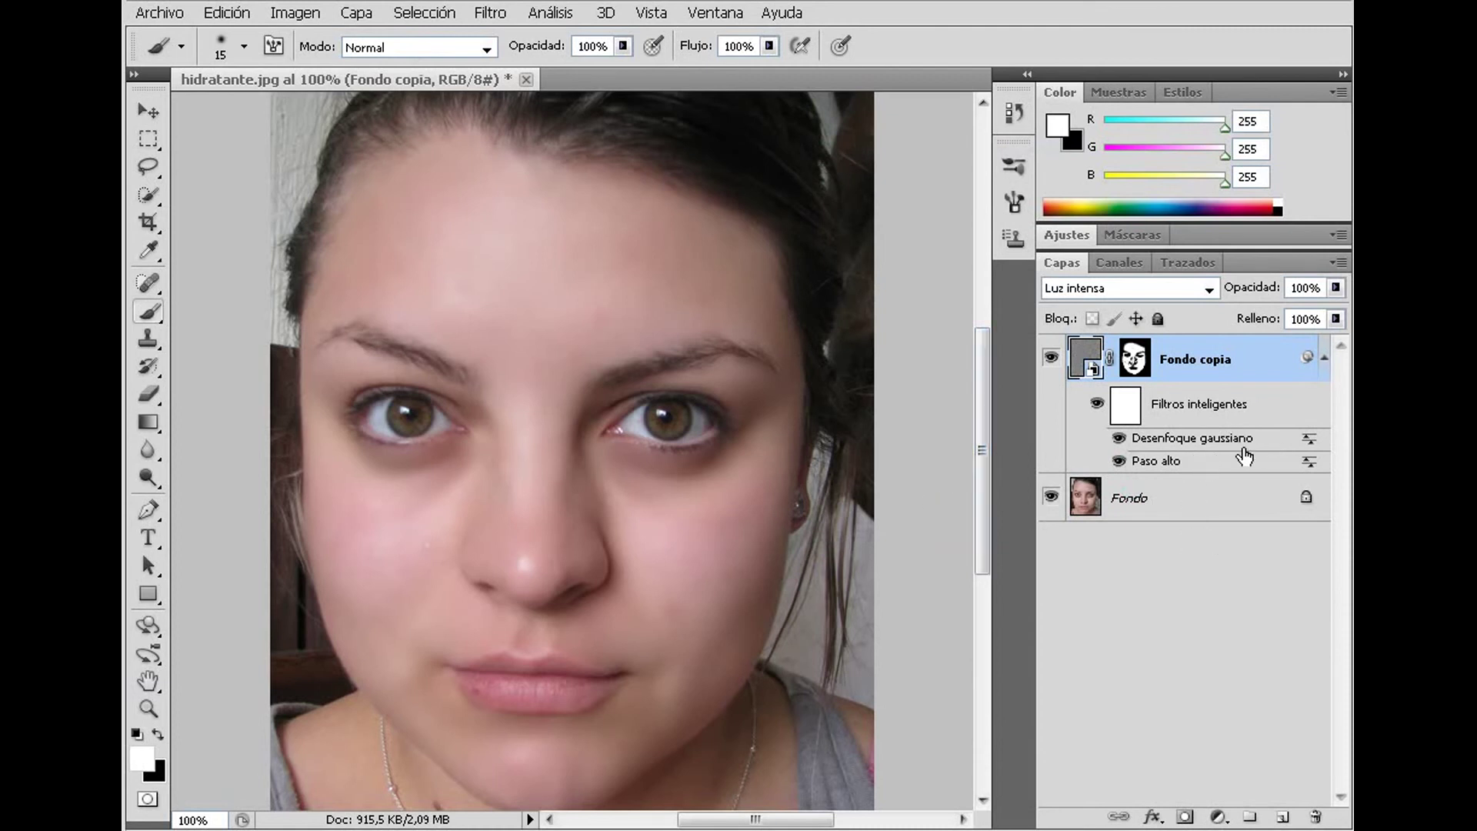
pyautogui.doubleClick(1247, 444)
pyautogui.moveTo(753, 476); pyautogui.dragTo(773, 471)
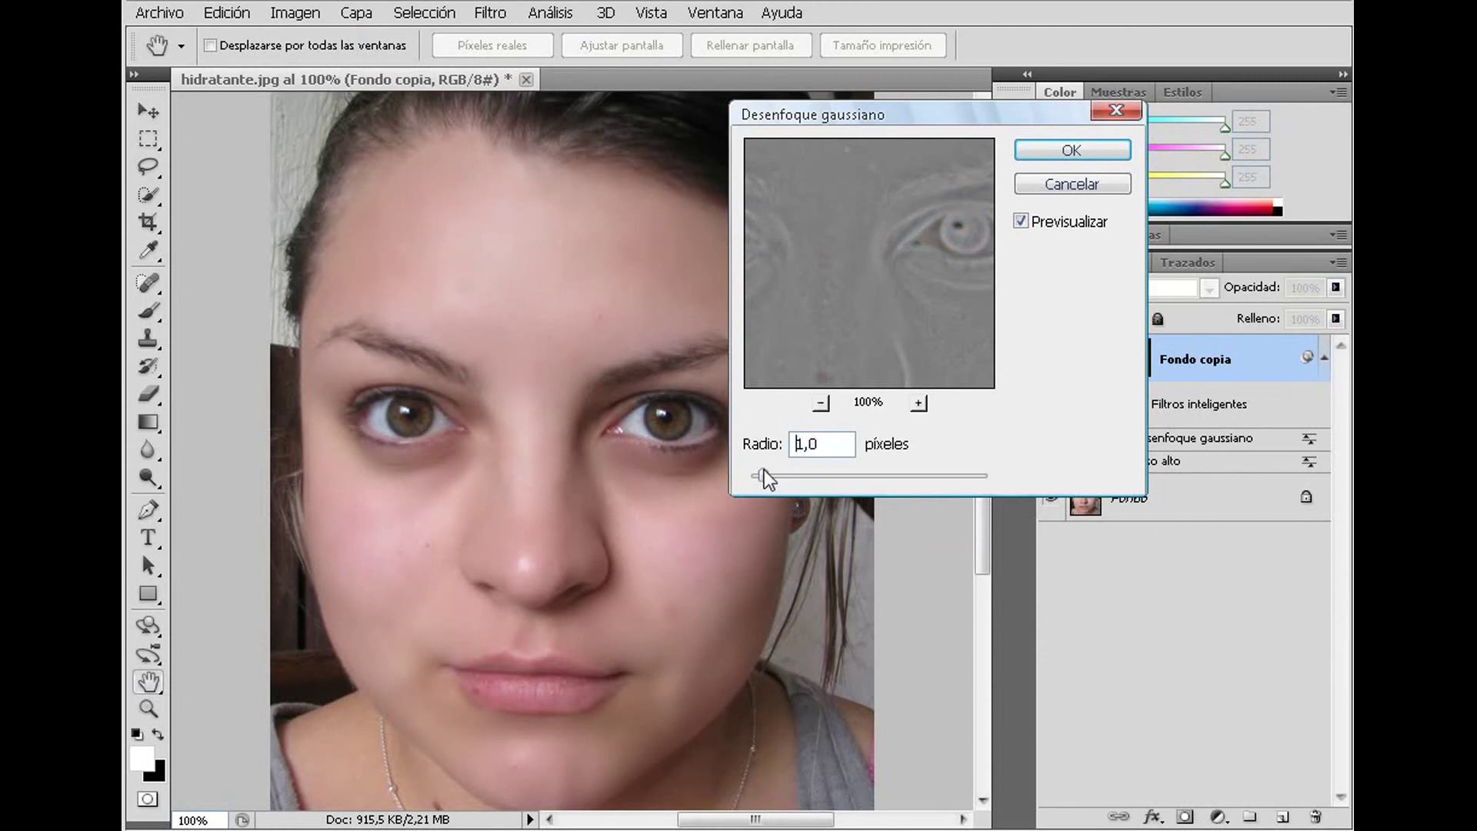
pyautogui.moveTo(763, 471); pyautogui.dragTo(752, 471)
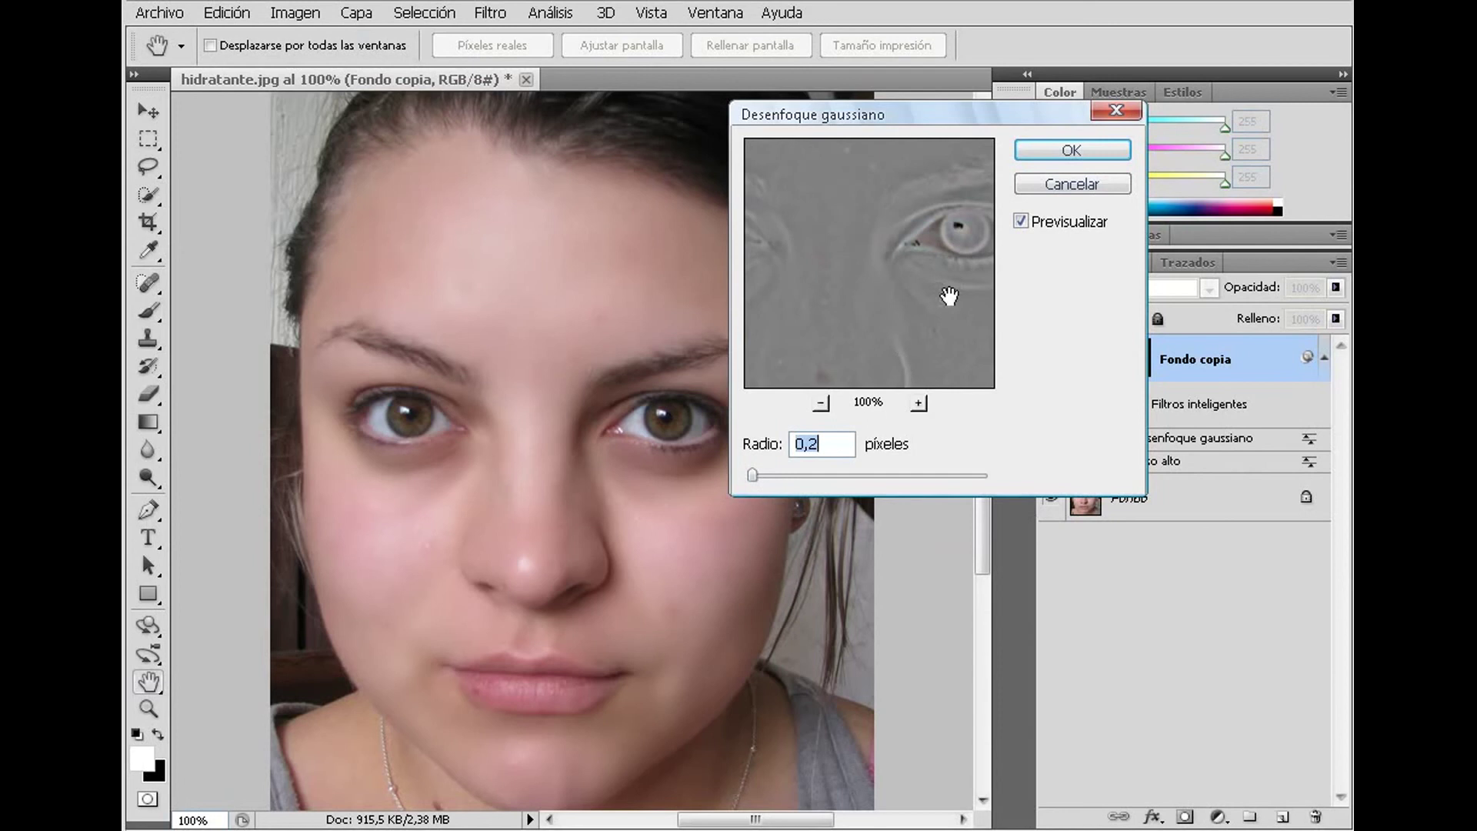
pyautogui.click(1028, 150)
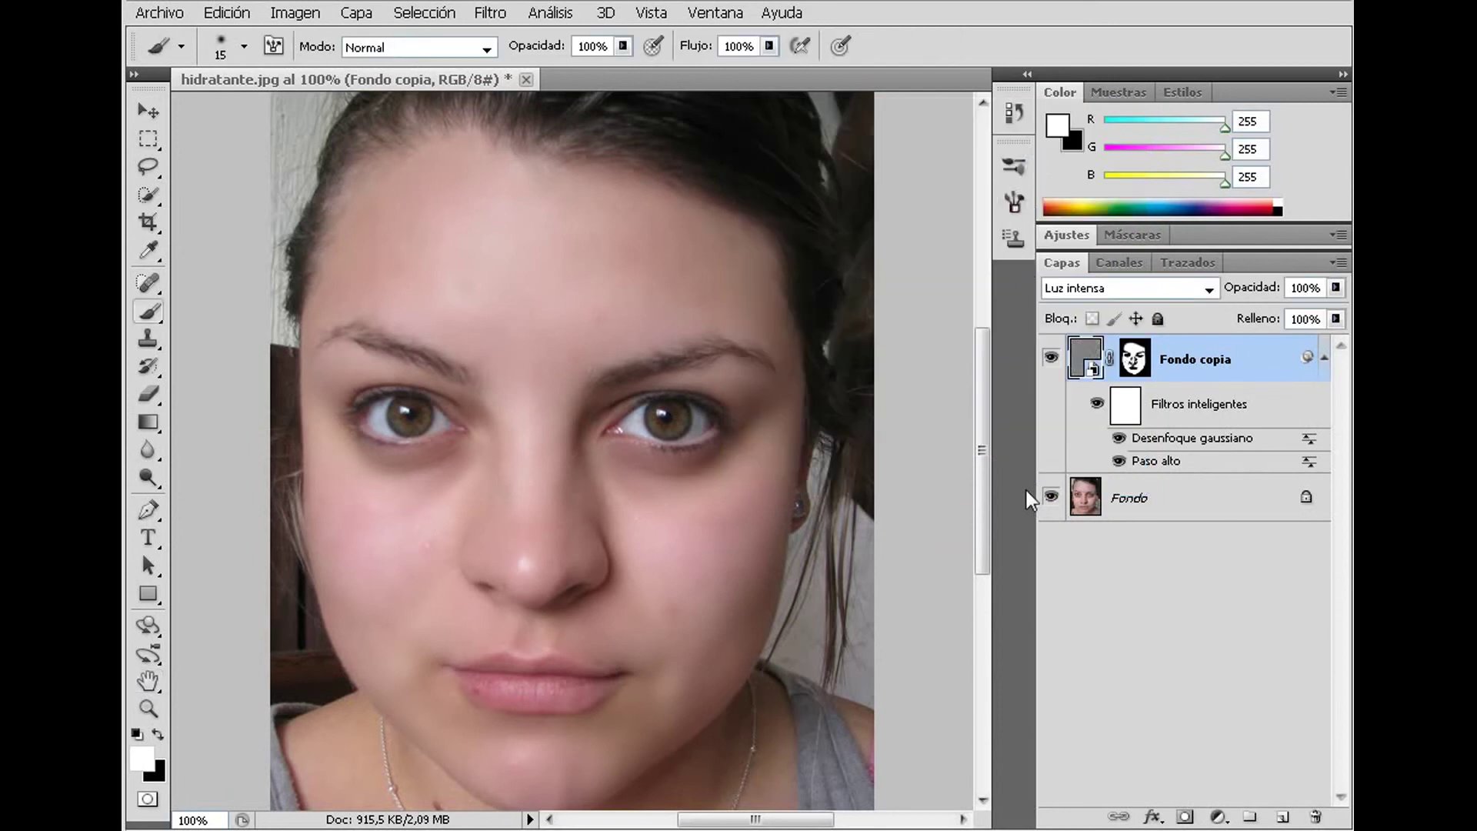
pyautogui.click(1050, 358)
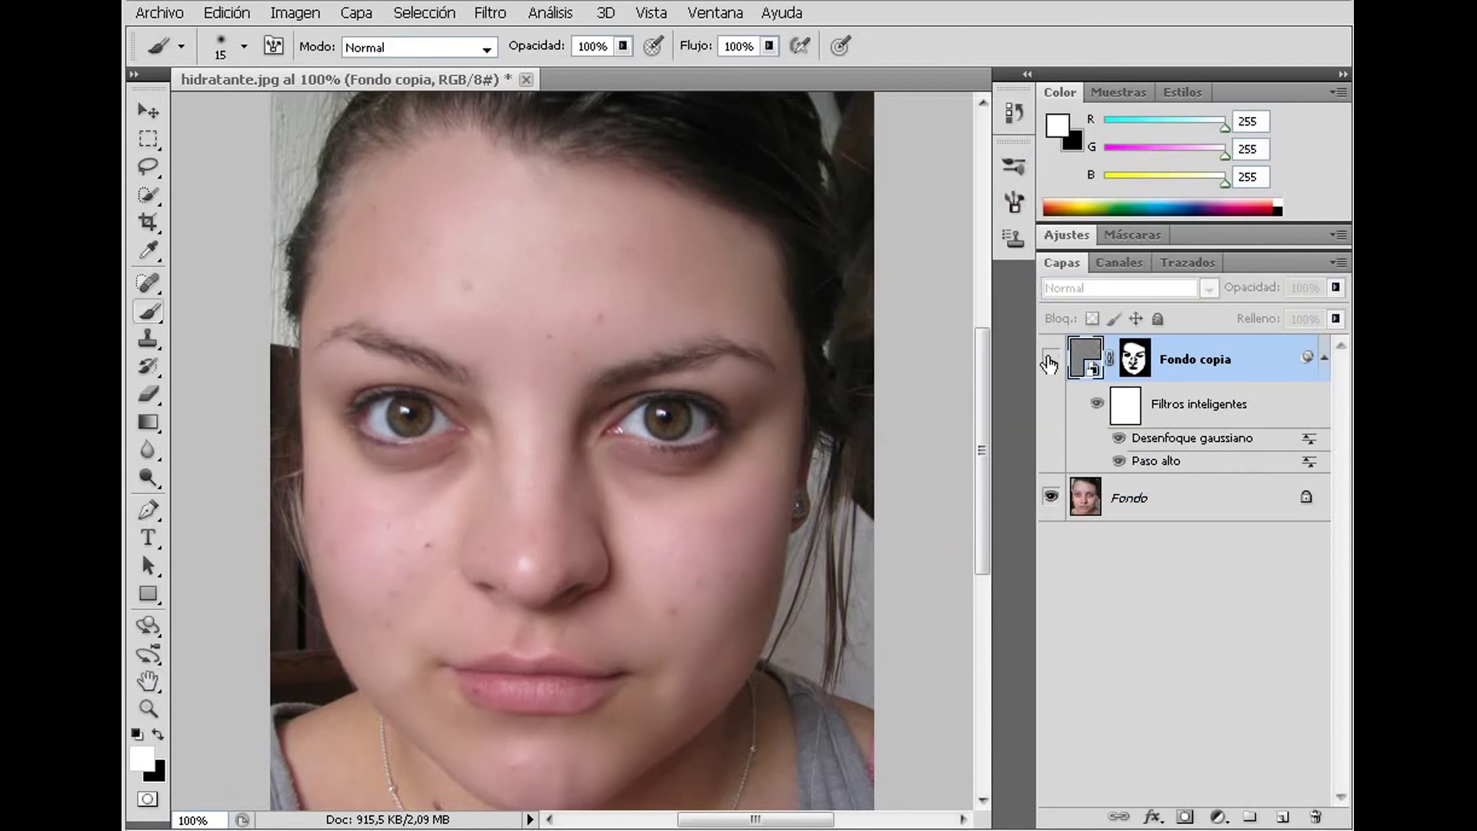
pyautogui.click(1050, 359)
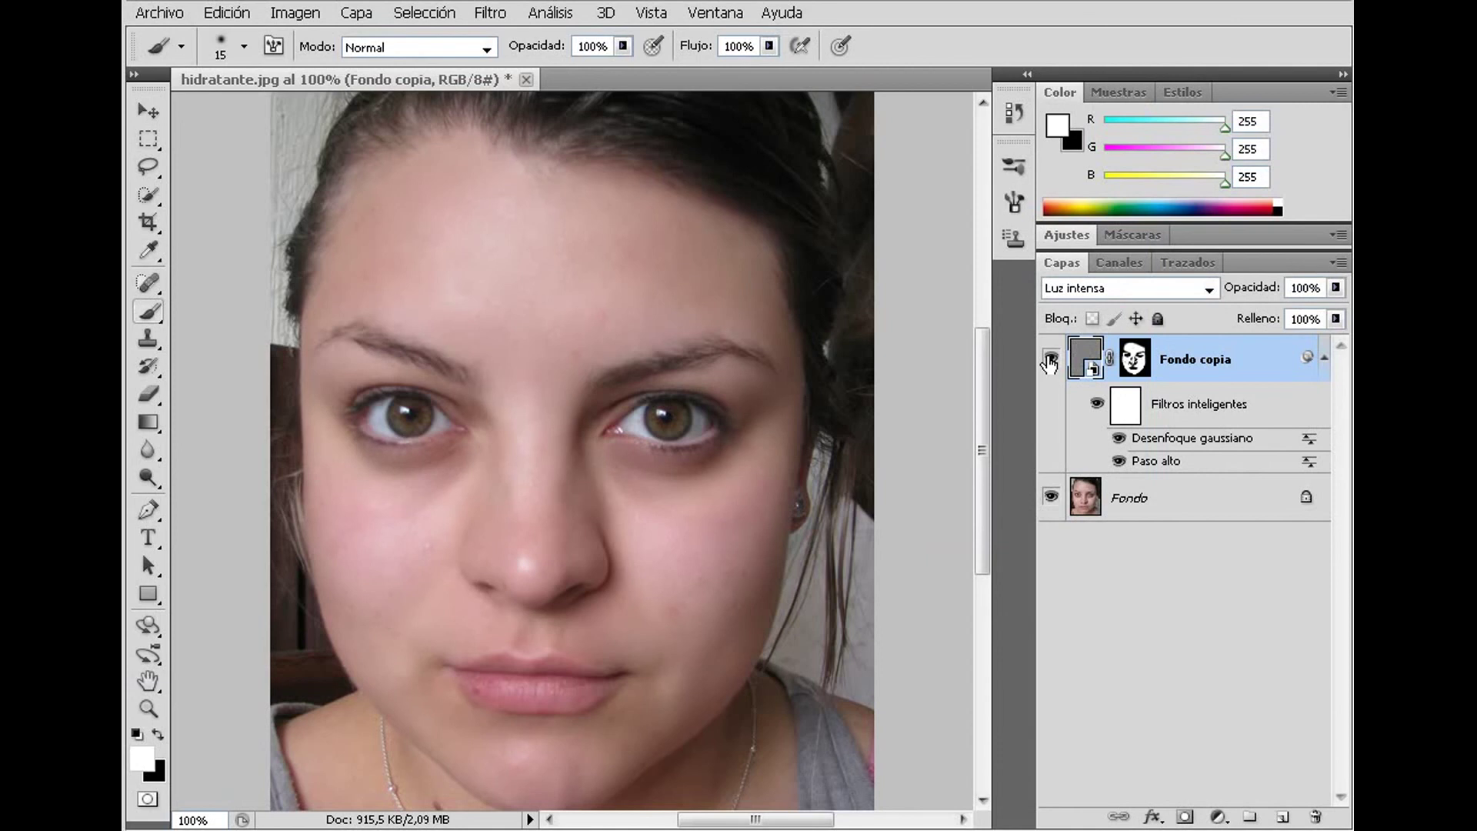
pyautogui.click(1050, 358)
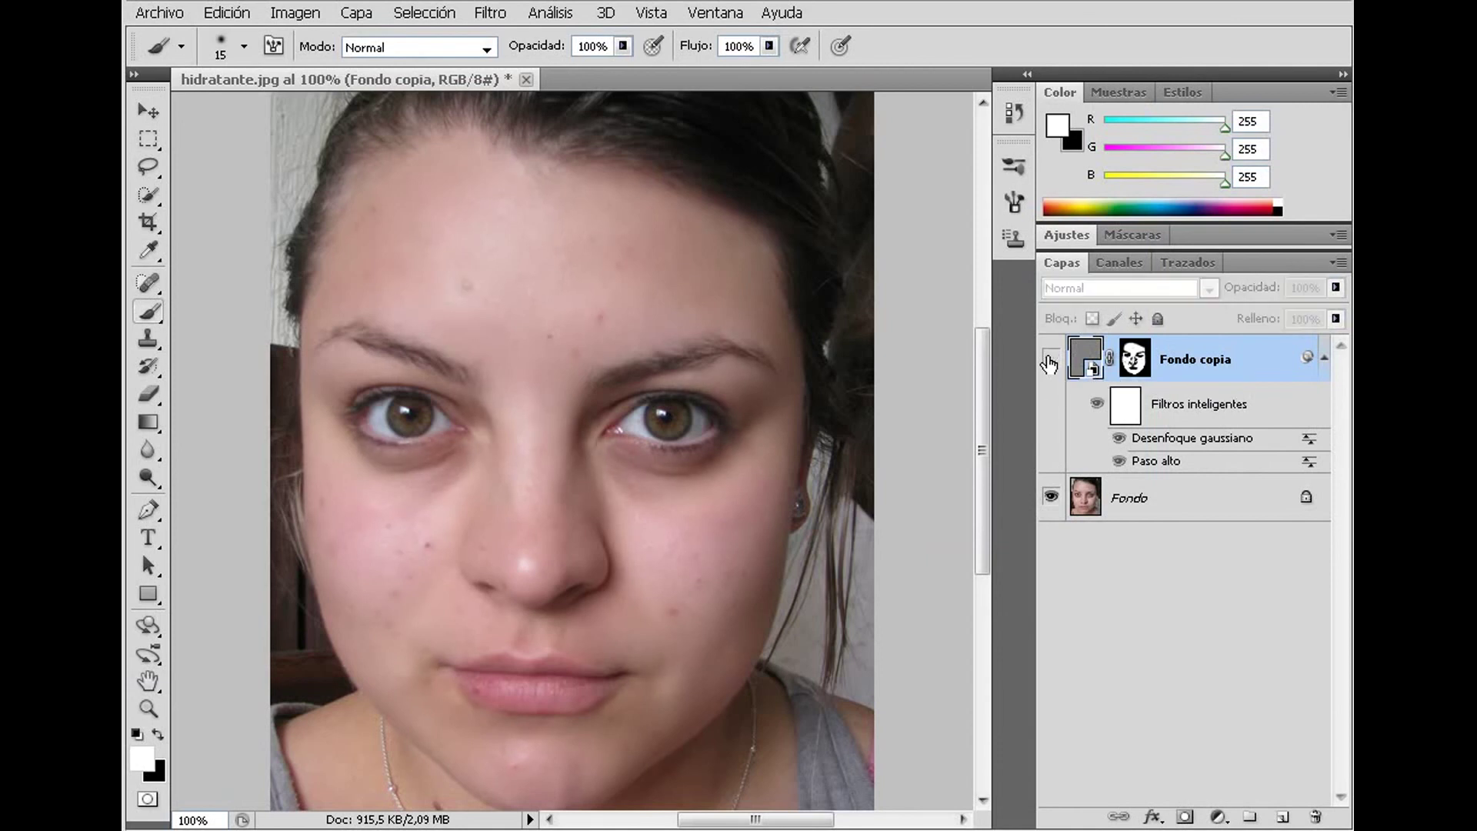
pyautogui.click(1050, 358)
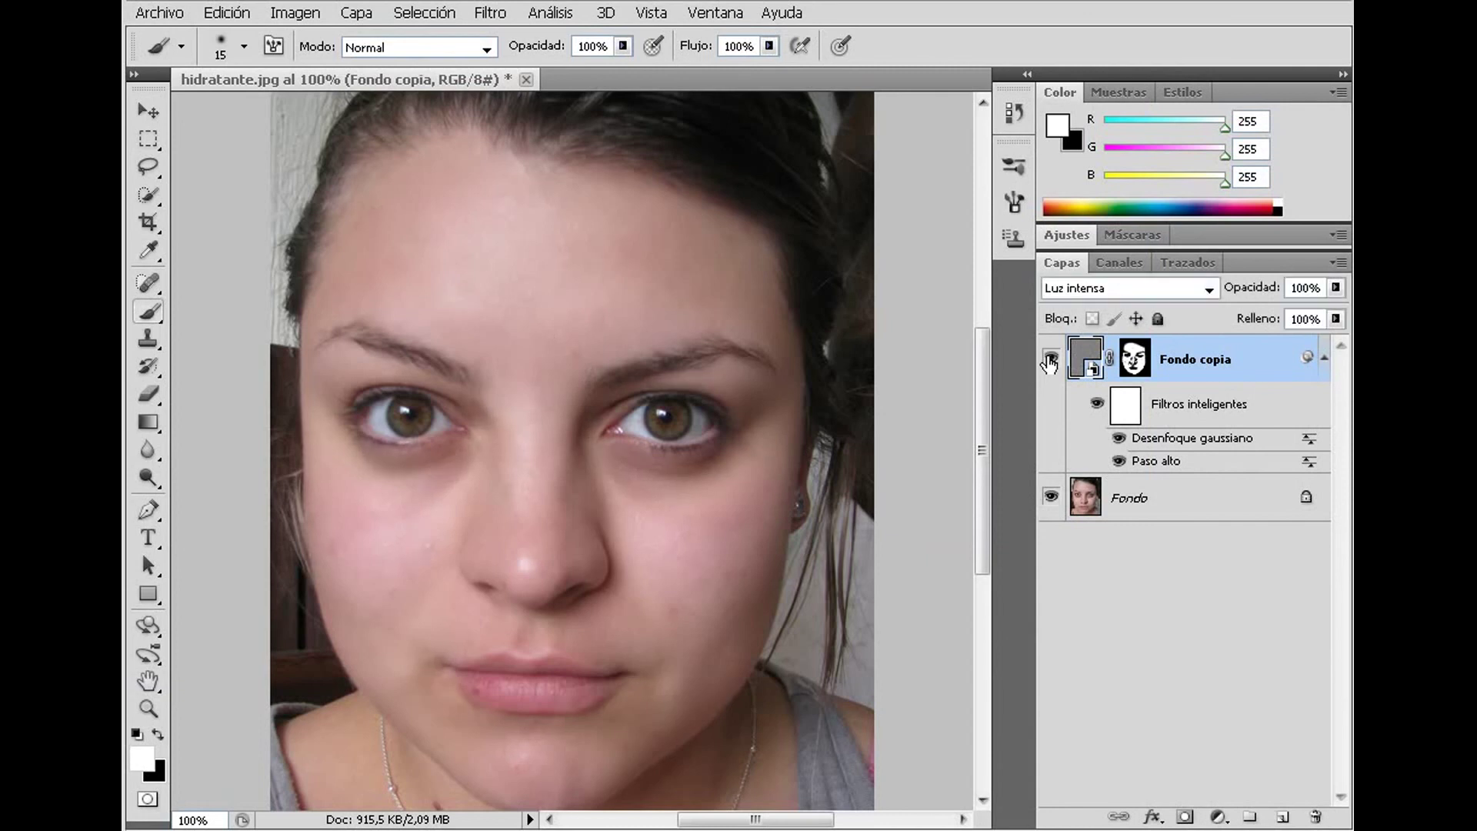
pyautogui.click(1050, 359)
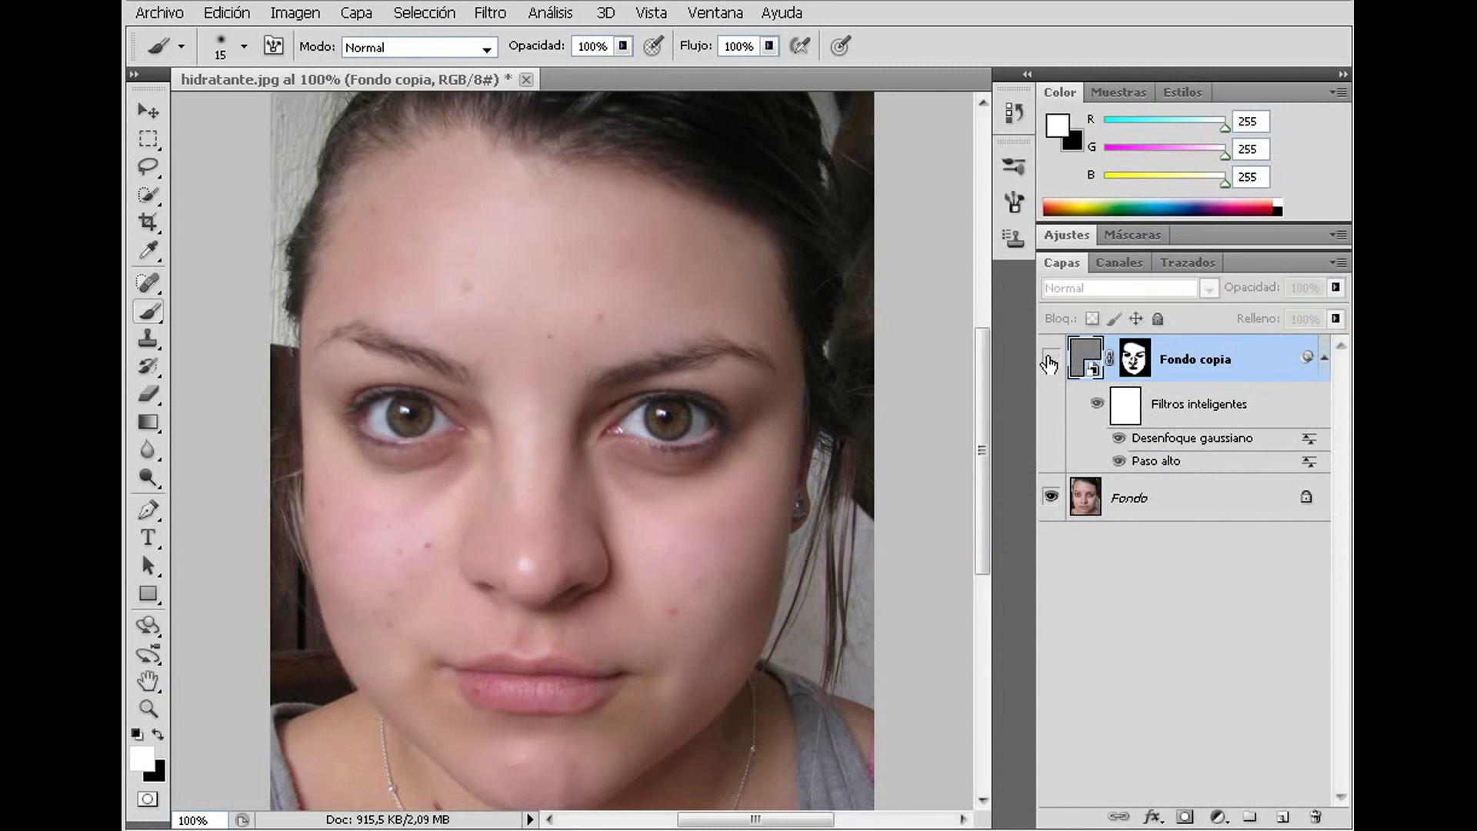
pyautogui.click(1050, 359)
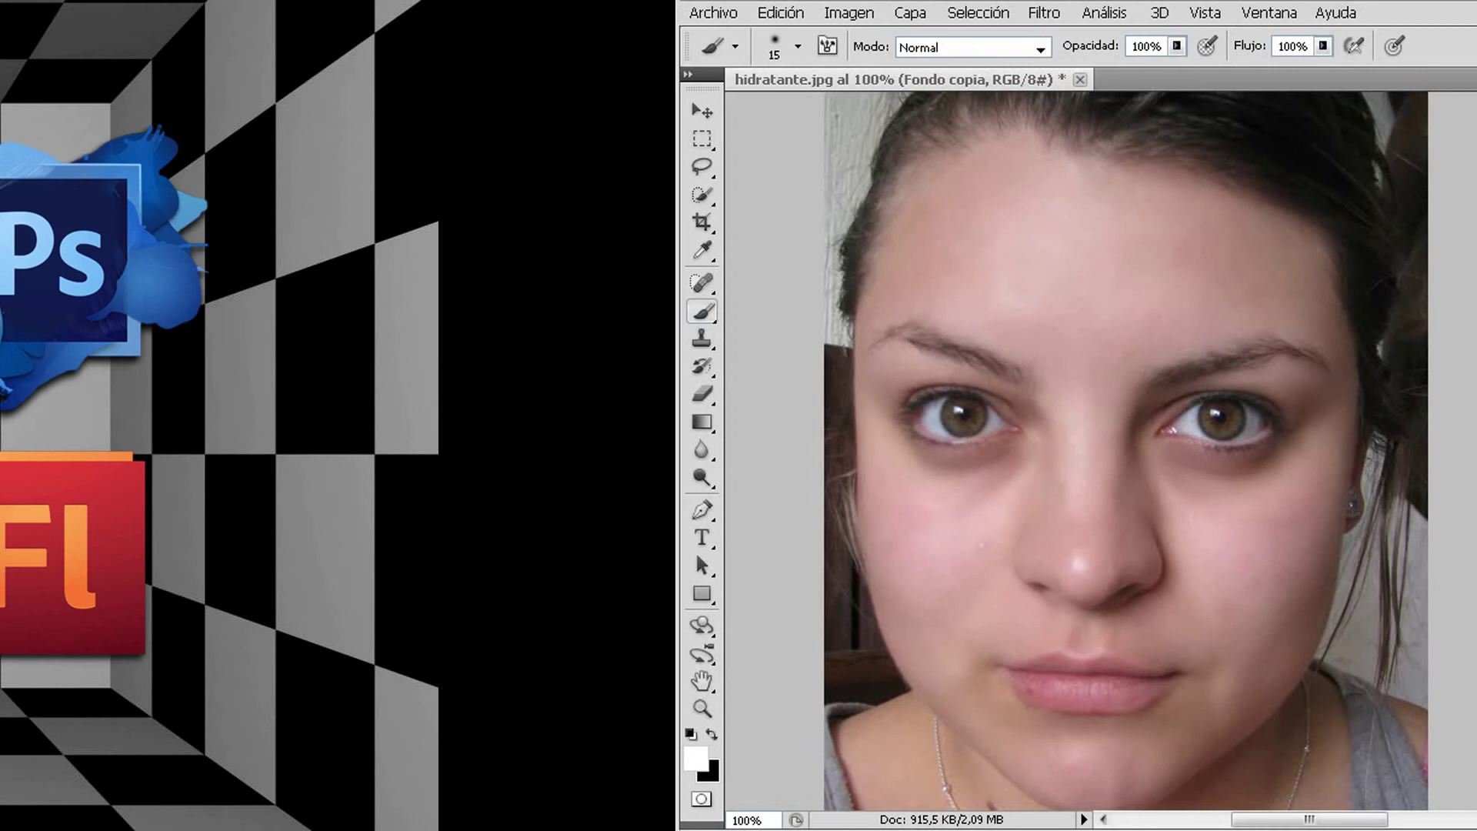